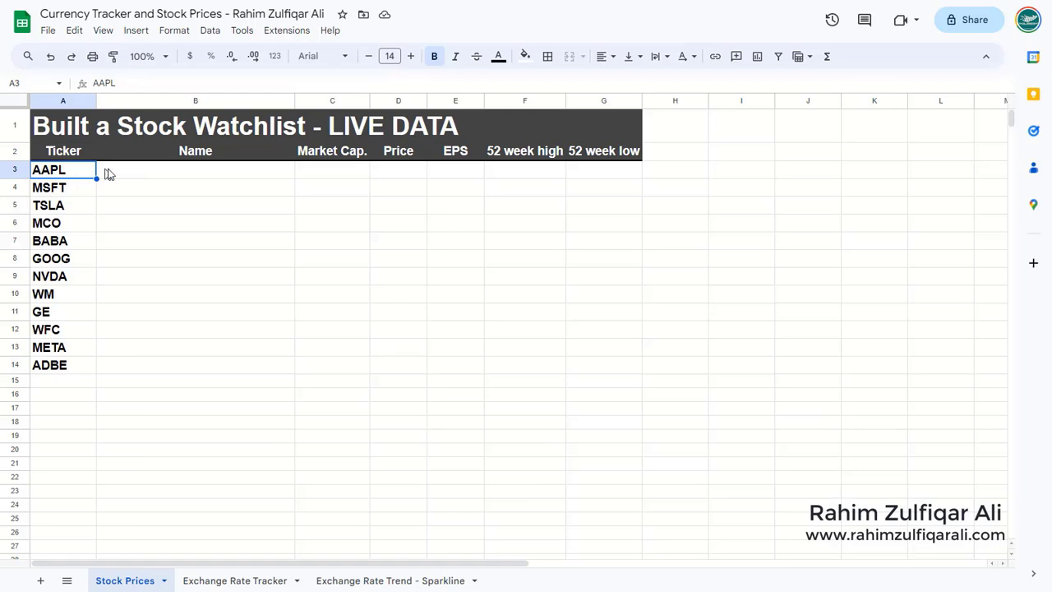
Enter the formula =GOOGLEFINANCE(A3,"name") in cell B3 to fetch the company name for the first ticker
left_click(109, 169)
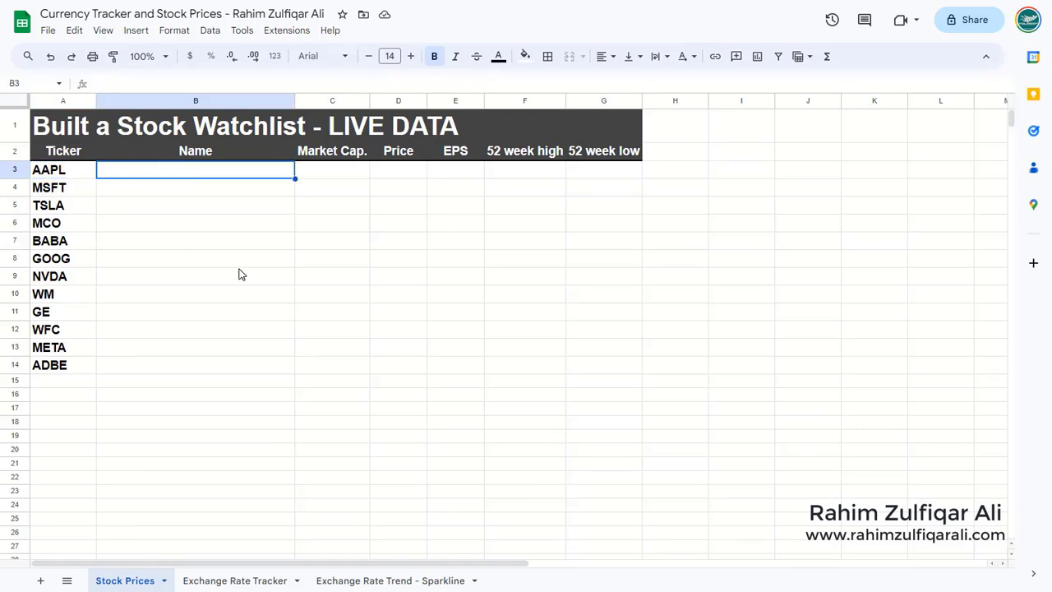
type("=")
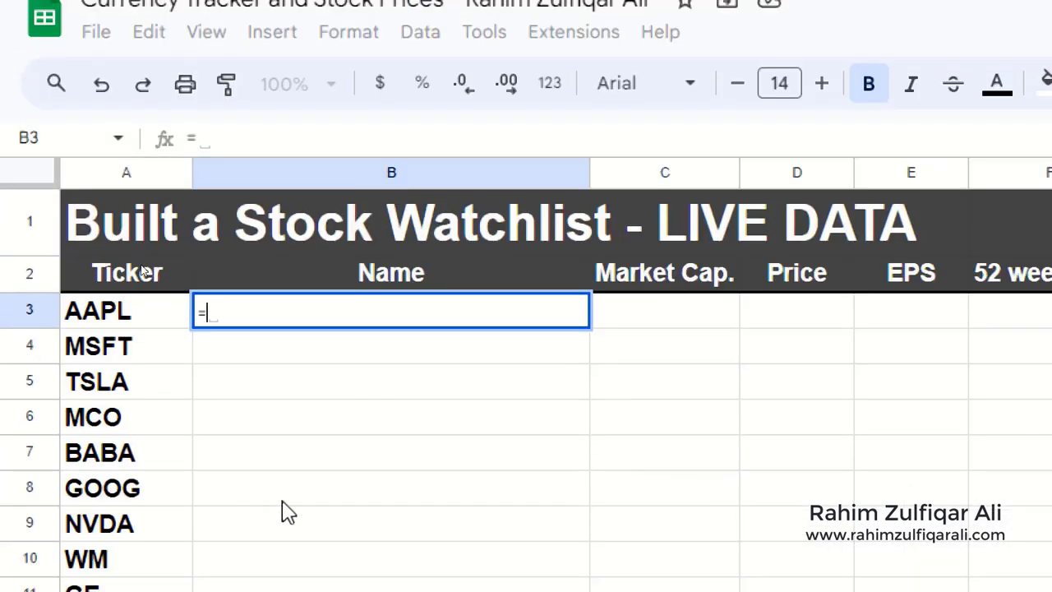
type("GOOGL")
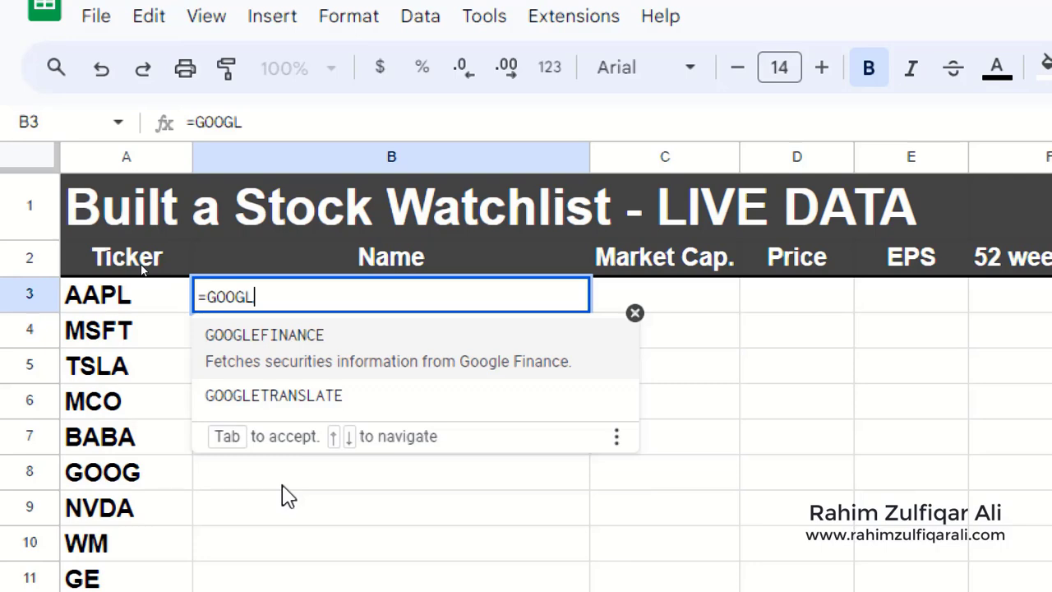
key("Down")
key("Up")
key("Tab")
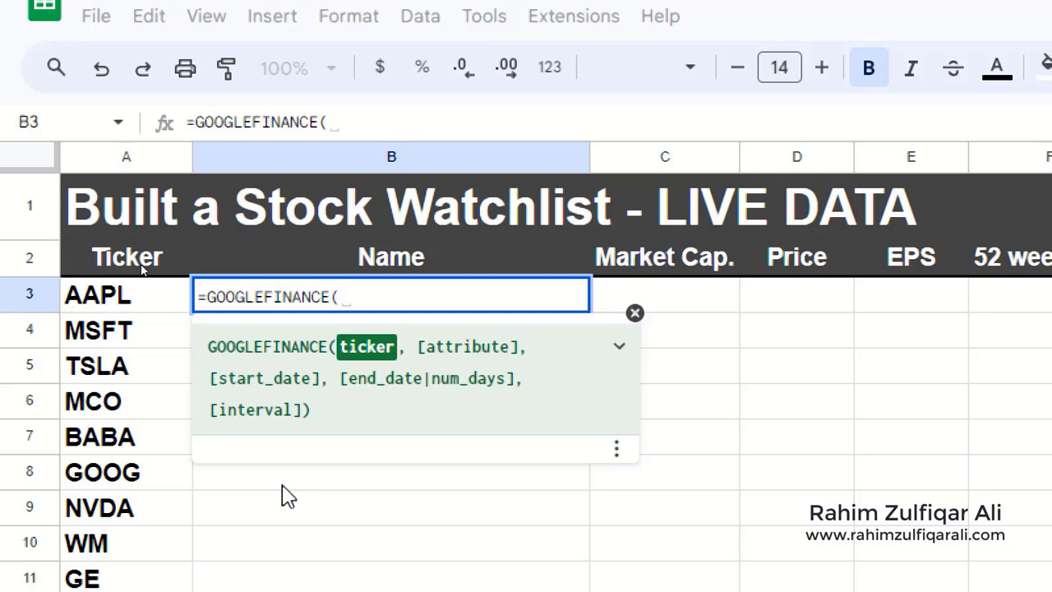
type("A3")
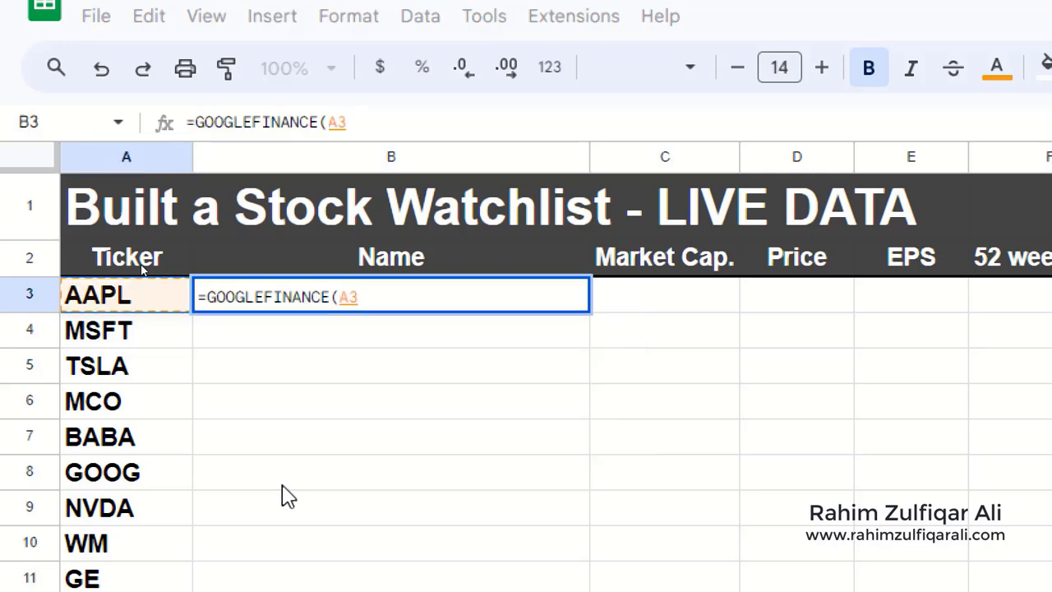
type(",")
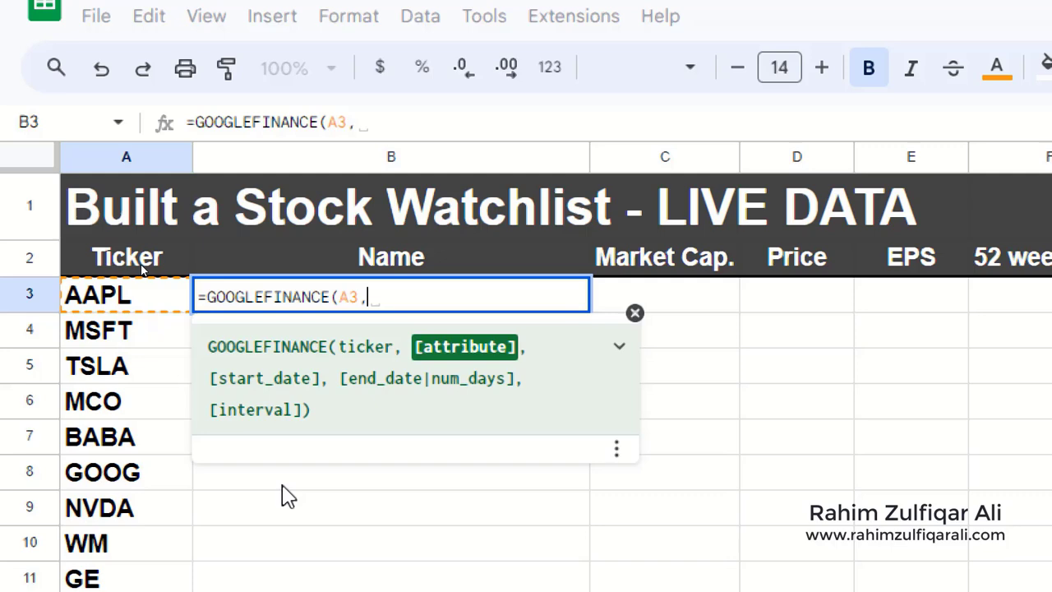
type("\"")
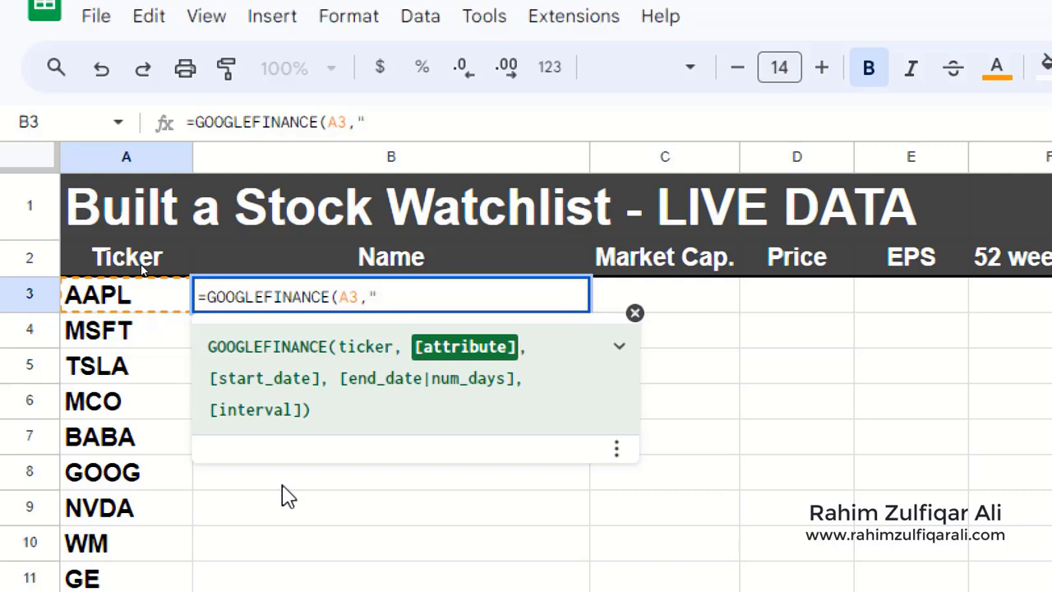
type("NAME")
key("BackSpace")
key("BackSpace")
key("BackSpace")
key("BackSpace")
type("name")
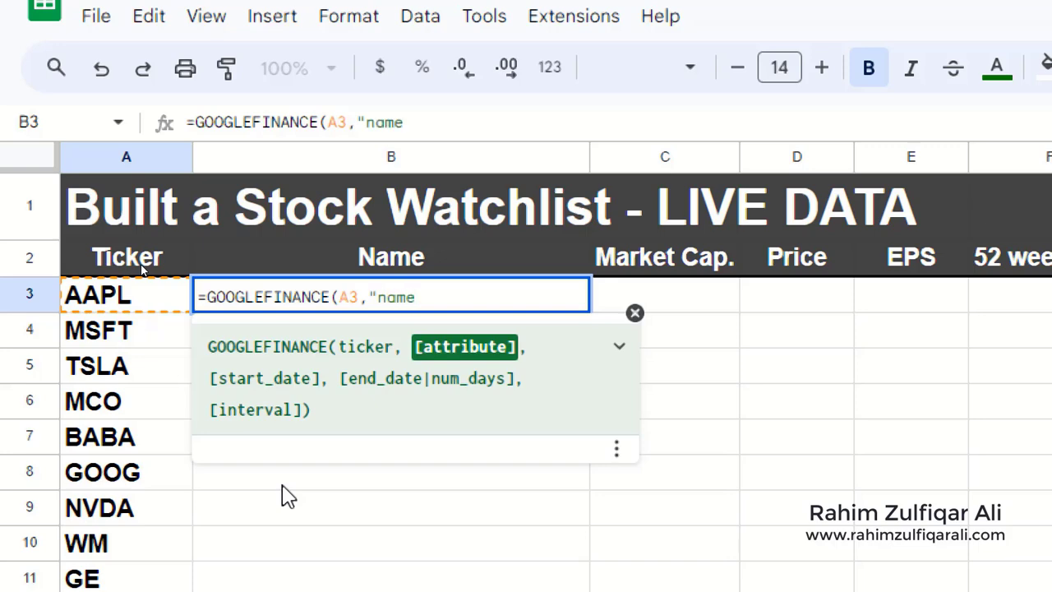
type("\")")
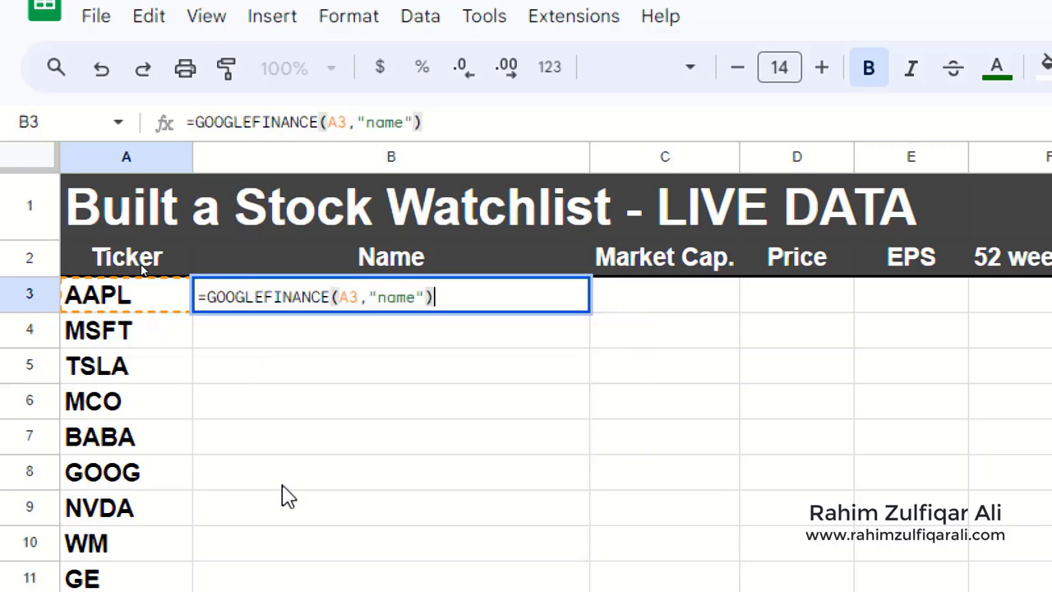
key("Return")
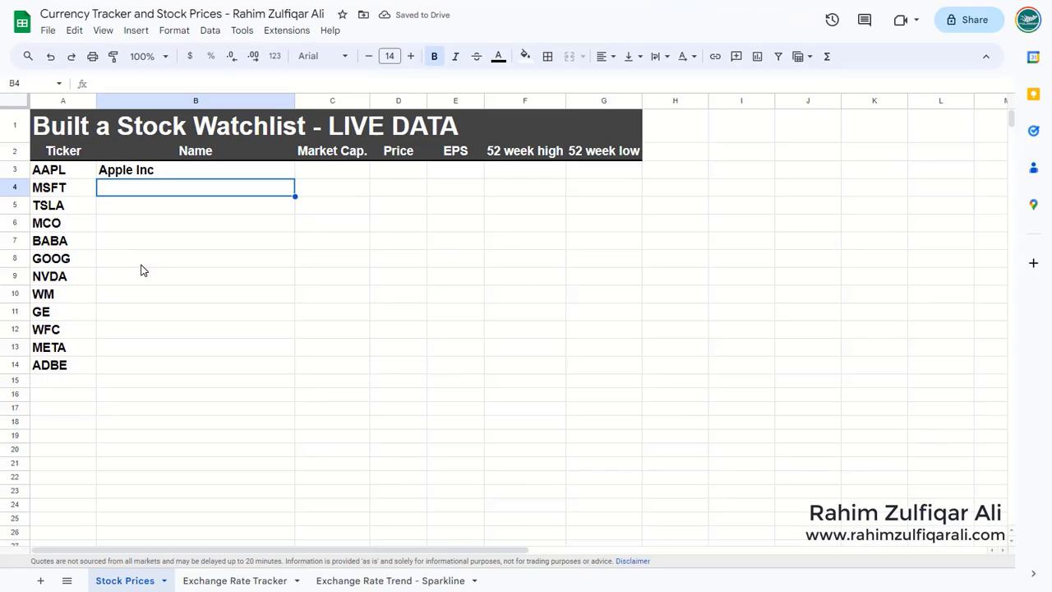
Fill the company name formula from B3 down through B14 for all the tickers
key("Up")
key("shift+Down")
key("shift+Down")
key("shift+Down")
key("shift+Down")
key("shift+Down")
key("shift+Down")
key("shift+Down")
key("shift+Down")
key("shift+Down")
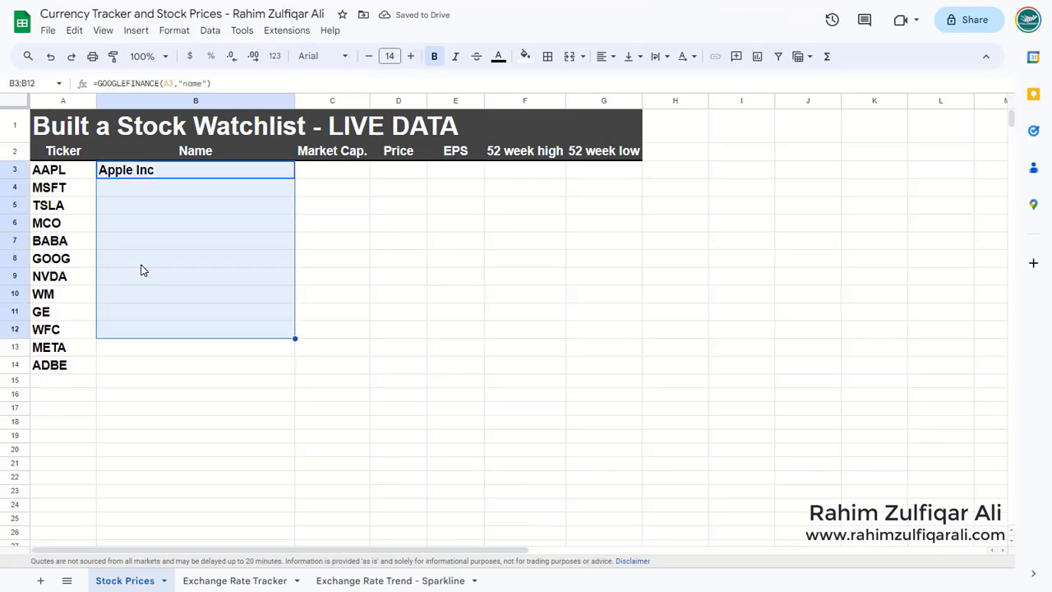
key("shift+Down")
key("shift+Down")
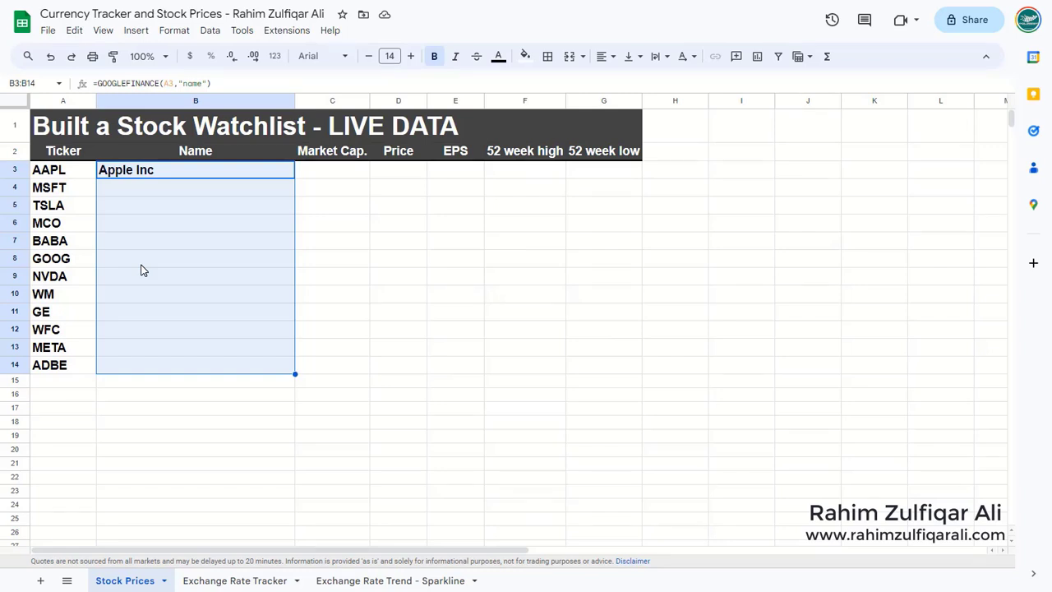
key("ctrl+d")
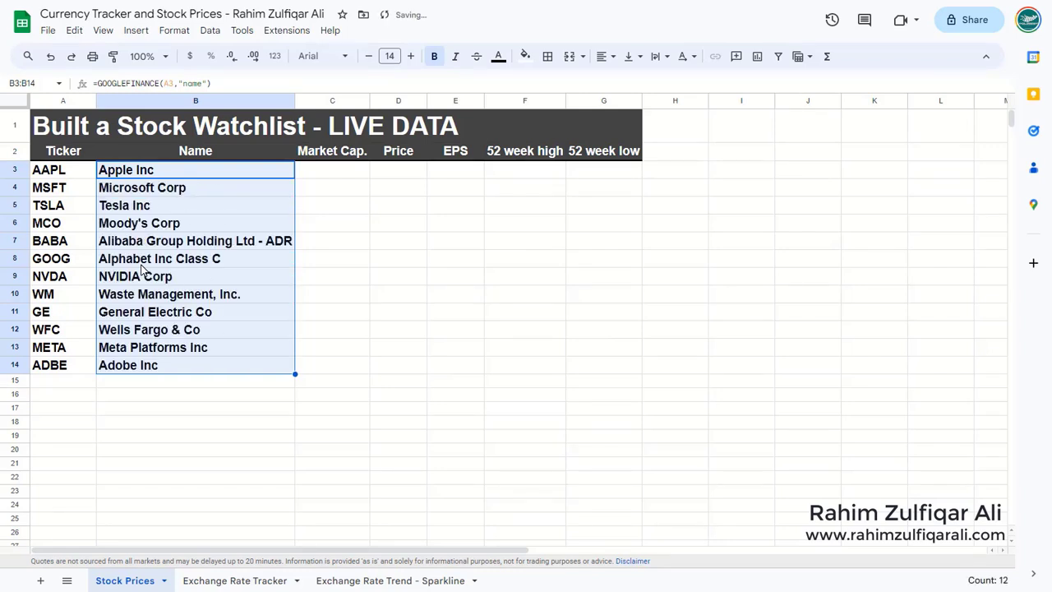
Review the filled company names and the Market Cap., Price, EPS, 52 week high and 52 week low columns still without formulas
key("Right")
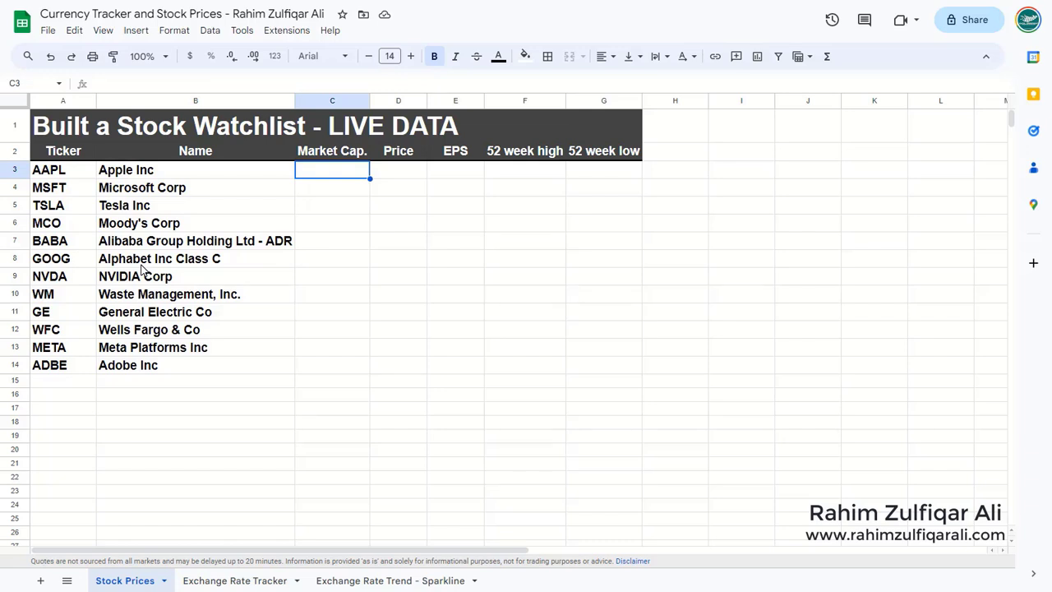
key("Left")
key("Down")
key("Down")
key("Down")
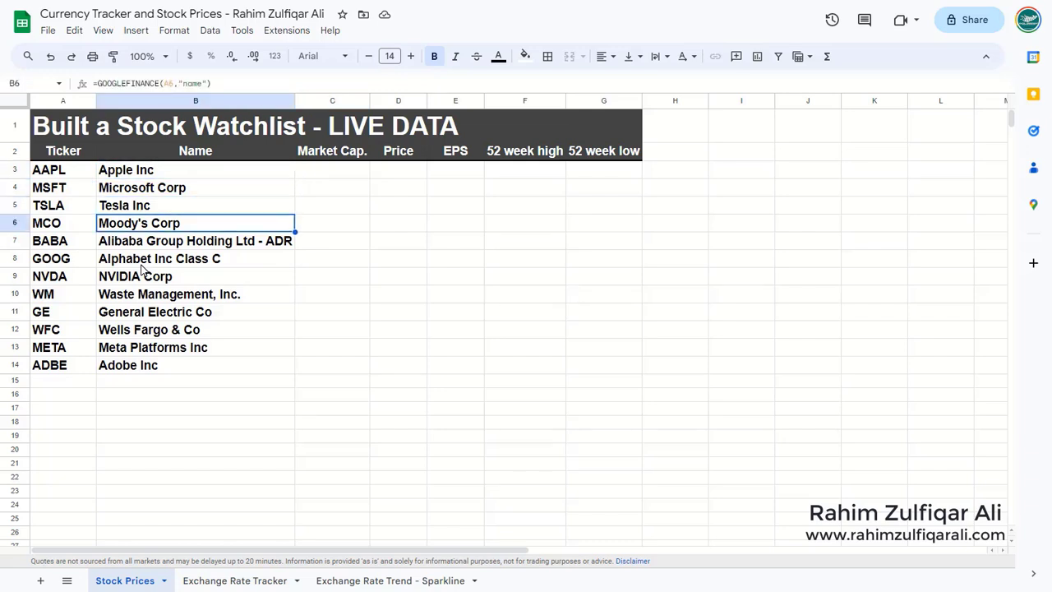
key("Down")
key("Right")
key("Up")
key("Up")
key("Up")
key("Up")
key("Up")
key("Right")
key("Down")
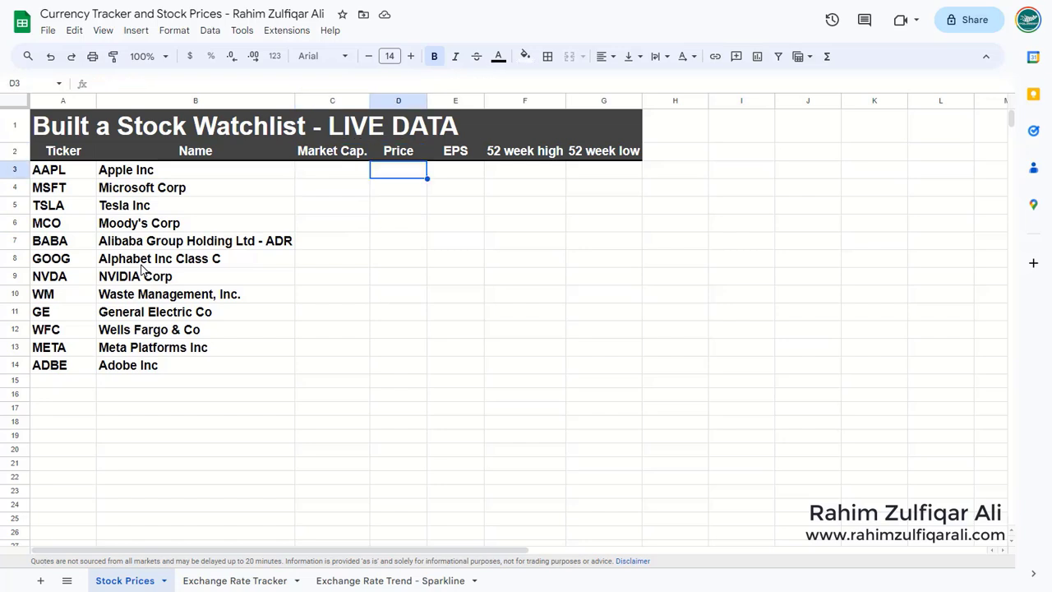
key("Right")
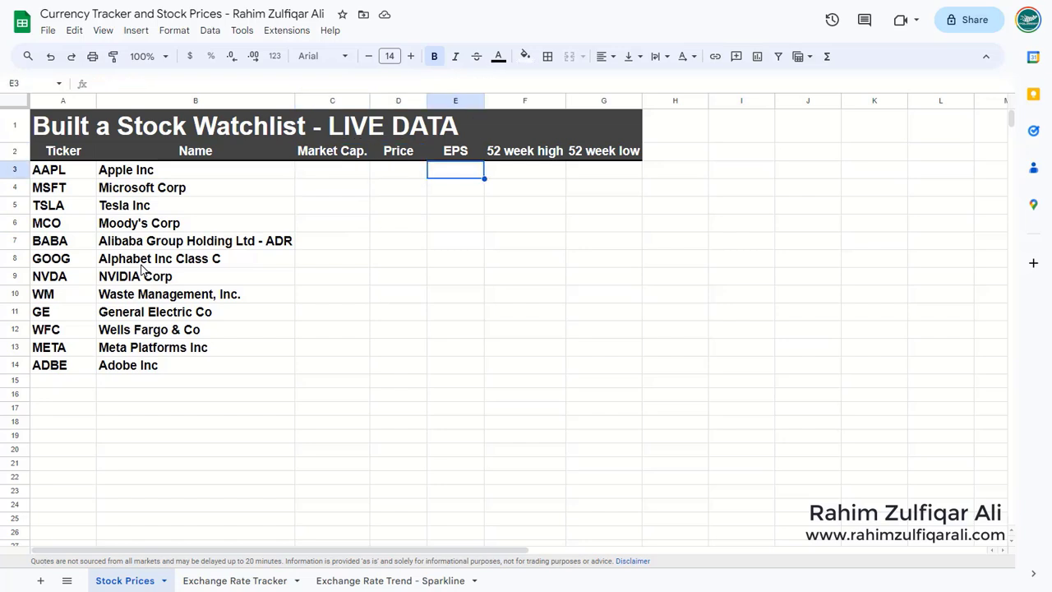
key("Right")
key("Right")
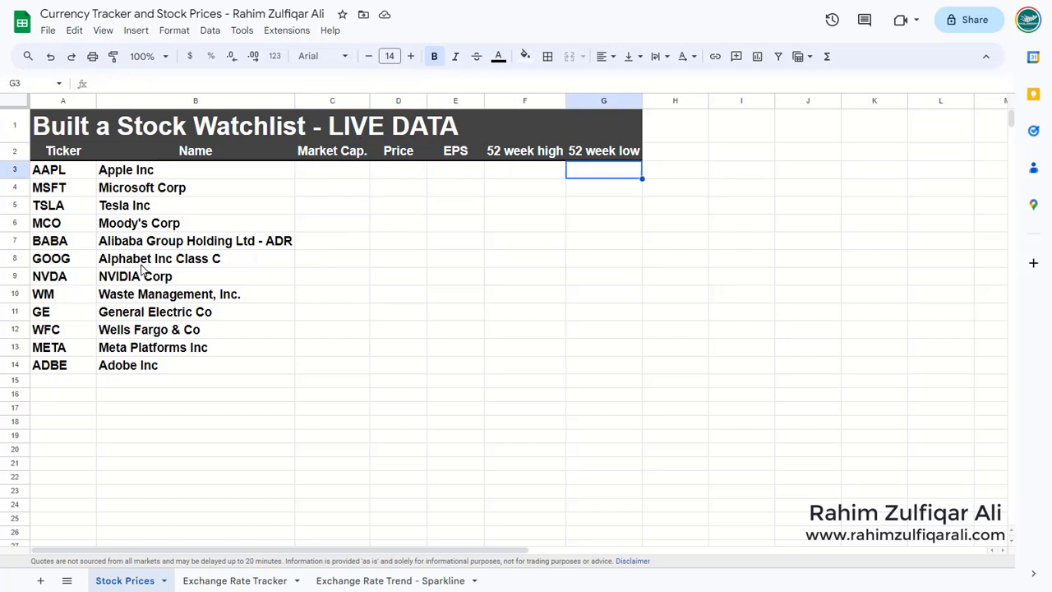
Enter the formula =GOOGLEFINANCE(A3,"marketcap") in cell C3 under Market Cap
key("Left")
key("Left")
key("Left")
key("Left")
type("=goo")
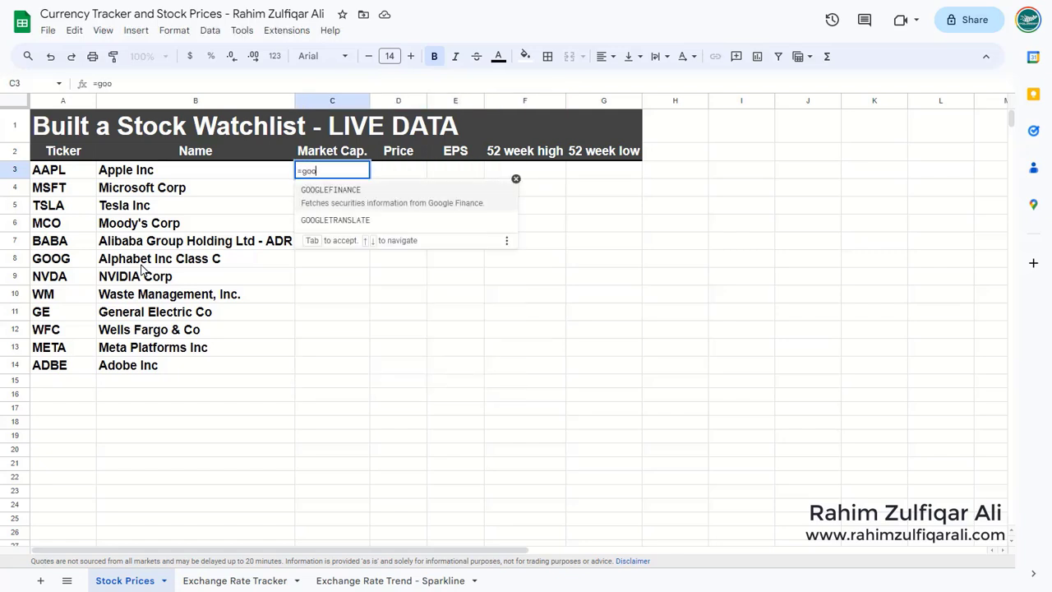
key("Tab")
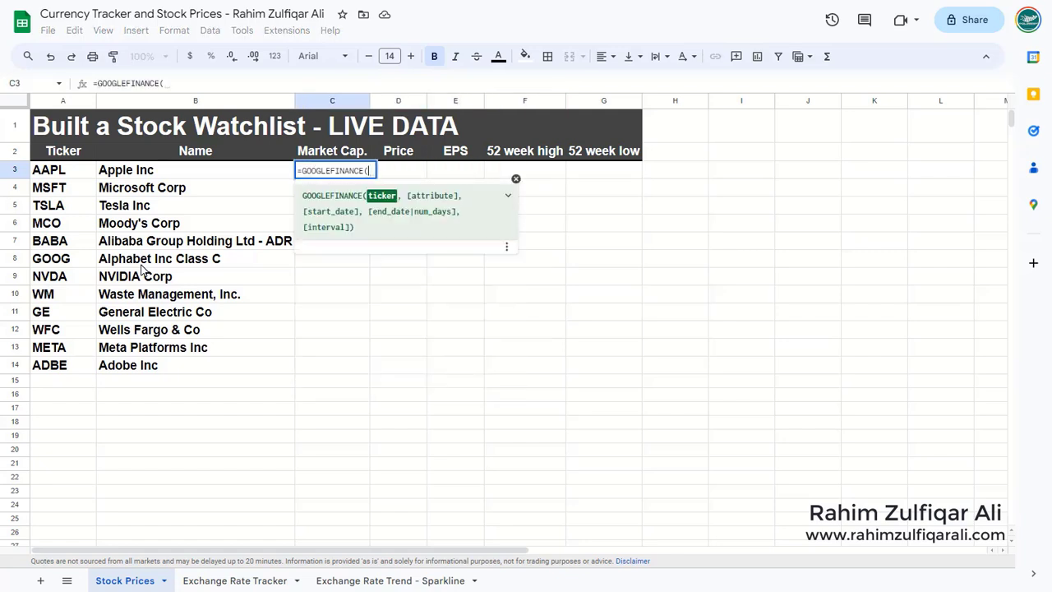
key("Left")
key("Left")
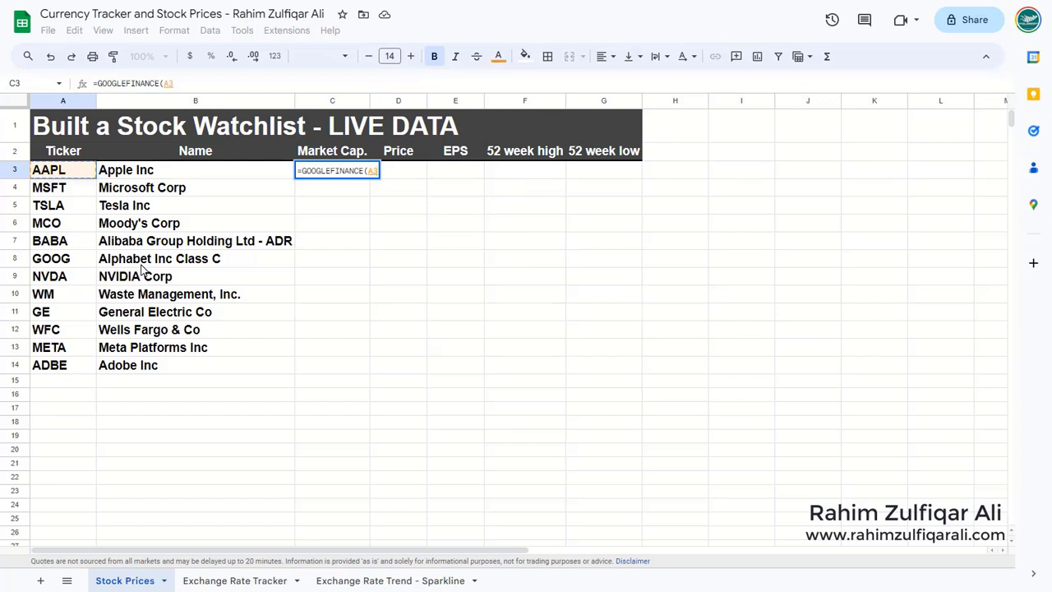
type(",")
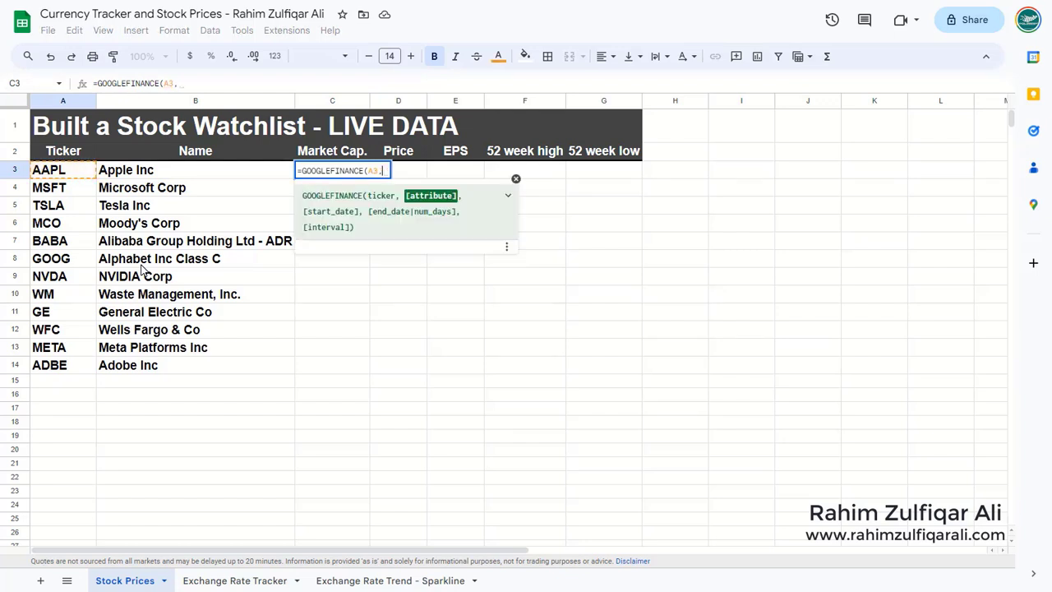
type("\"")
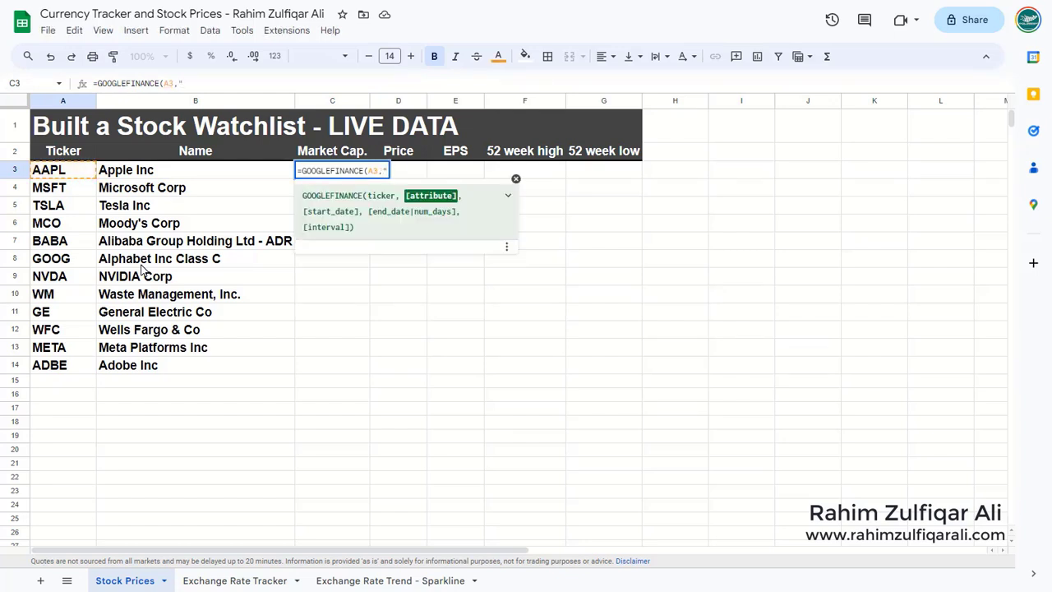
type("marketcap")
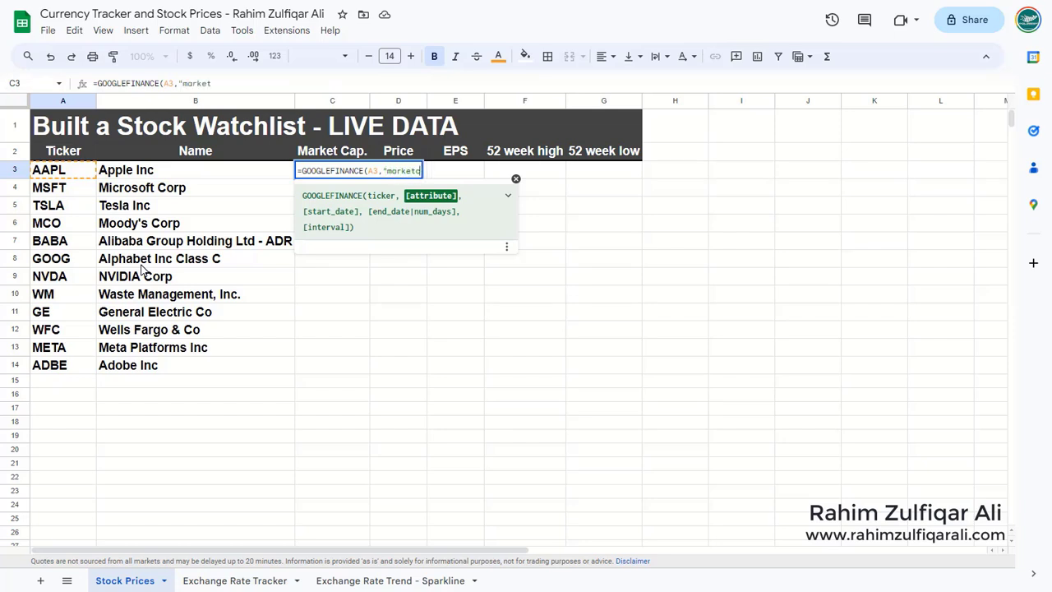
type("\")")
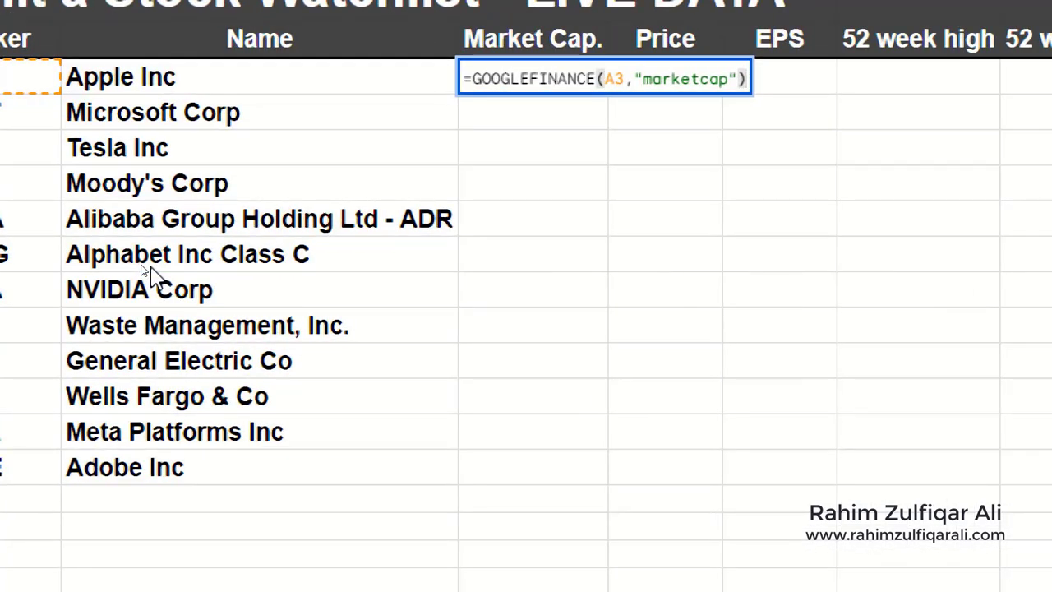
key("Return")
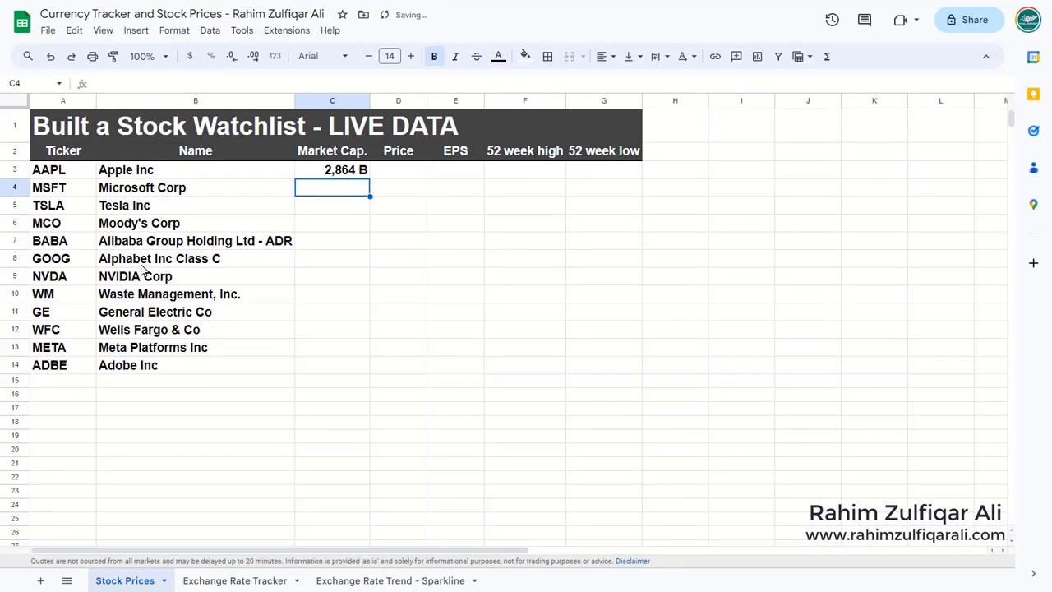
Fill the market cap formula from C3 down through C14
key("Up")
key("shift+Down")
key("shift+Down")
key("shift+Down")
key("shift+Down")
key("shift+Down")
key("shift+Down")
key("shift+Down")
key("shift+Down")
key("shift+Down")
key("shift+Down")
key("shift+Down")
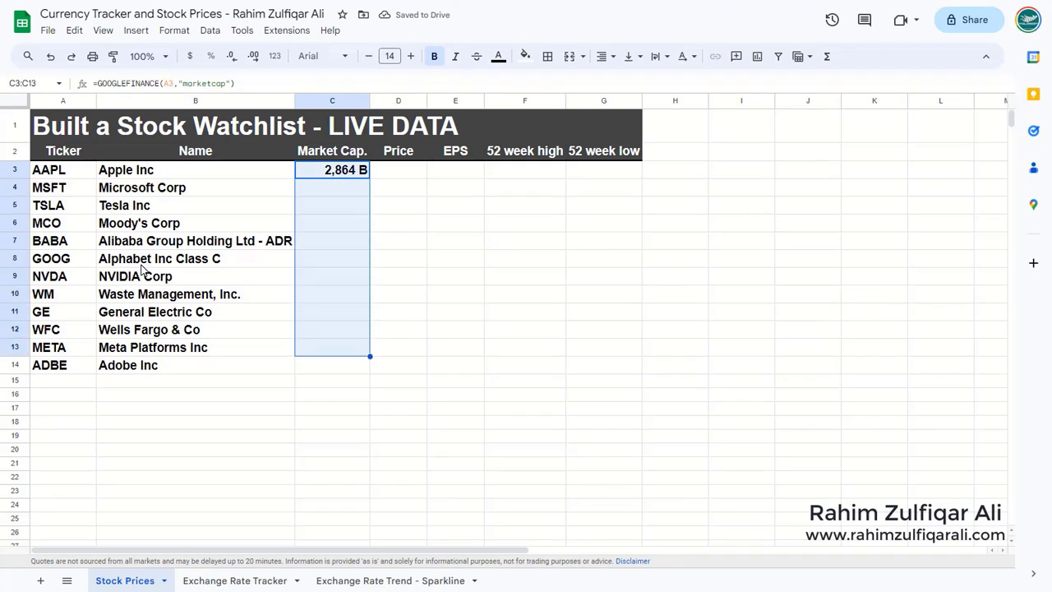
key("ctrl+d")
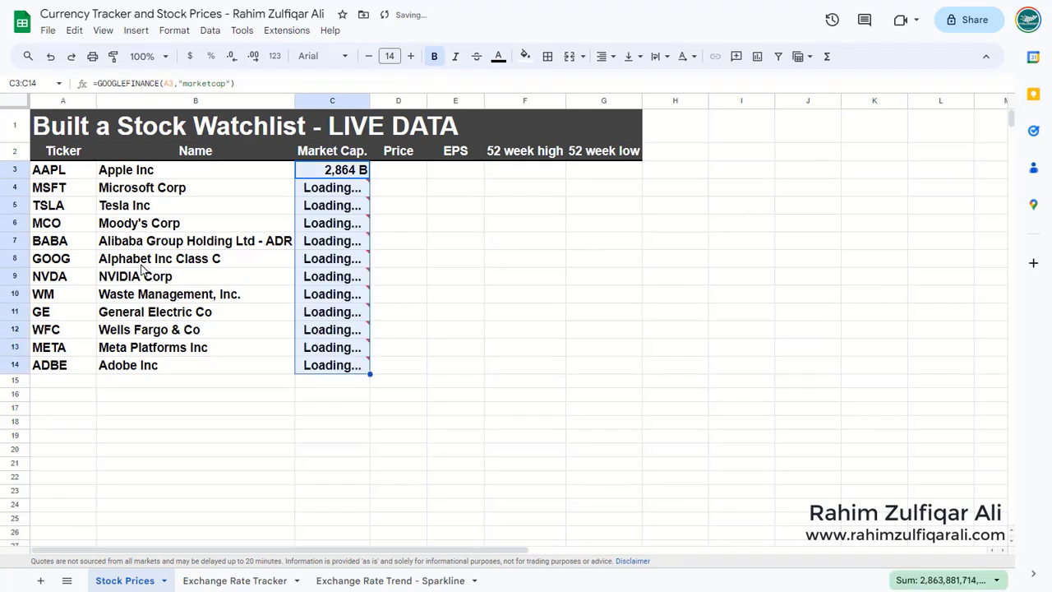
Enter the formula =GOOGLEFINANCE(A3,"price") in cell D3 under Price
key("Right")
type("=")
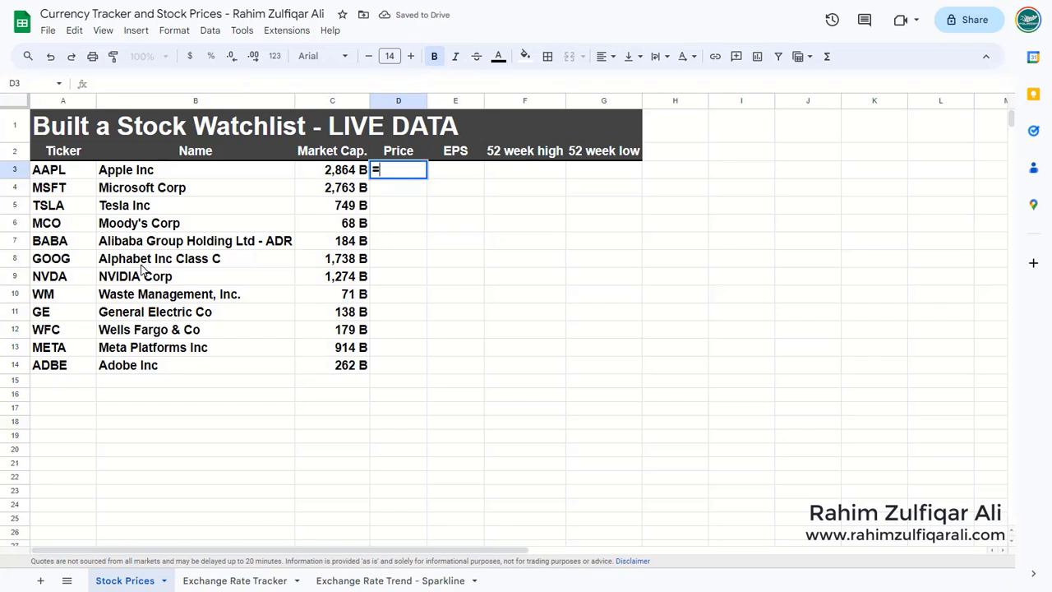
type("goo")
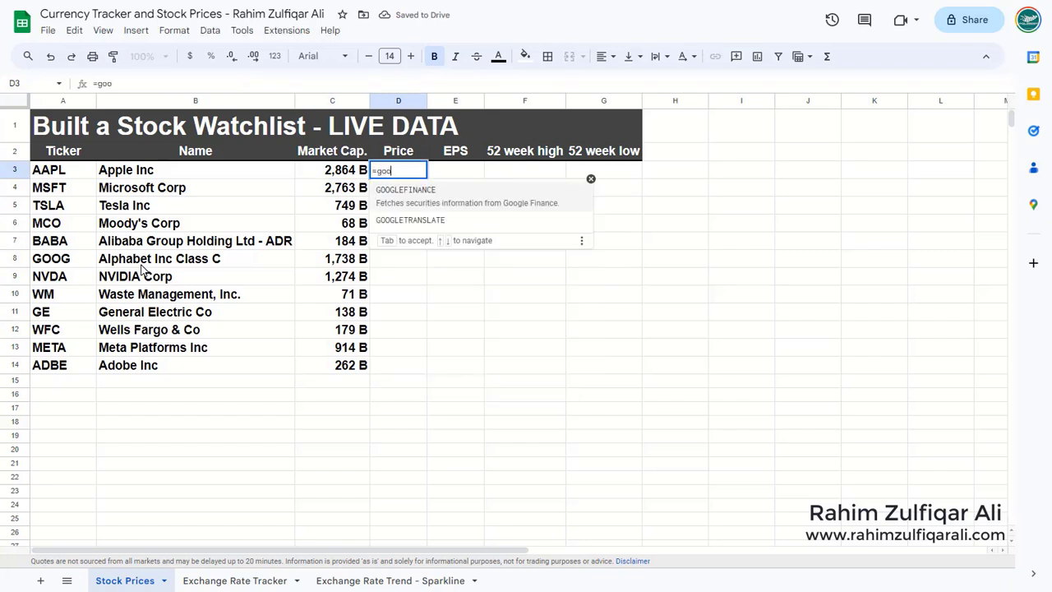
key("Tab")
key("Left")
key("Left")
key("Left")
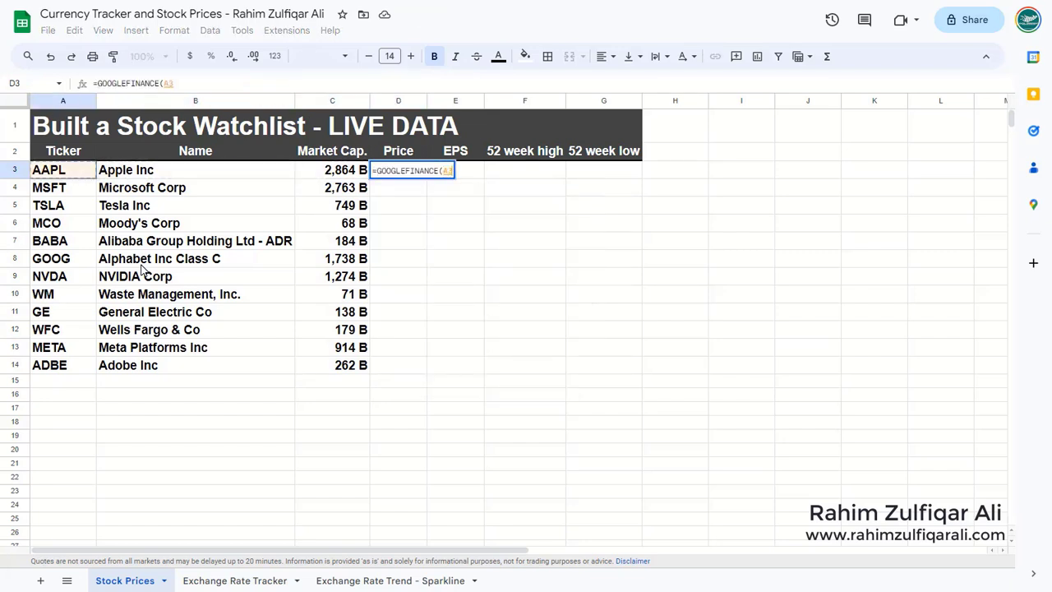
type(",\"")
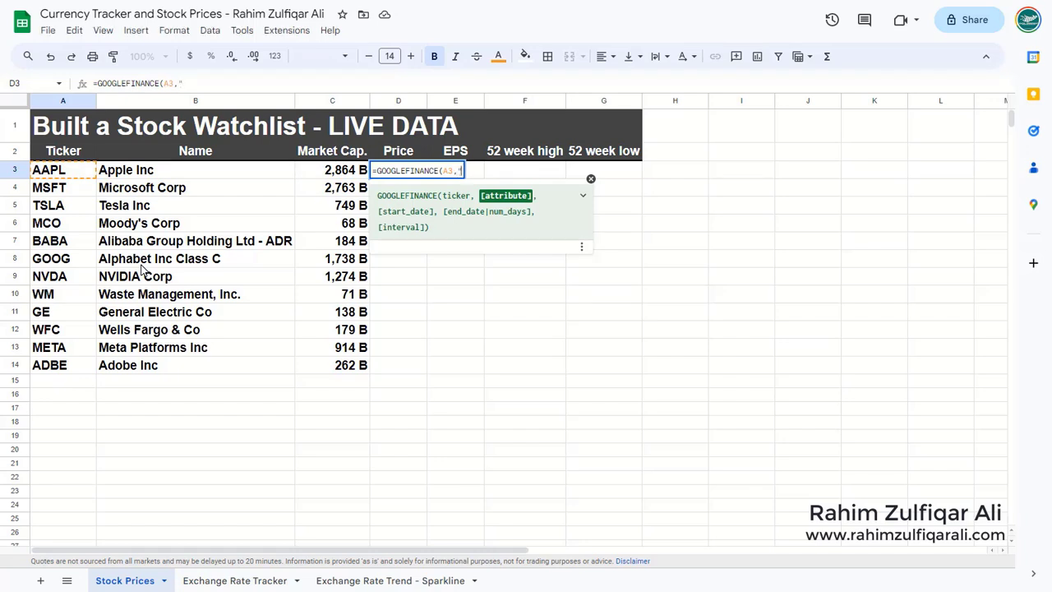
type("price\")")
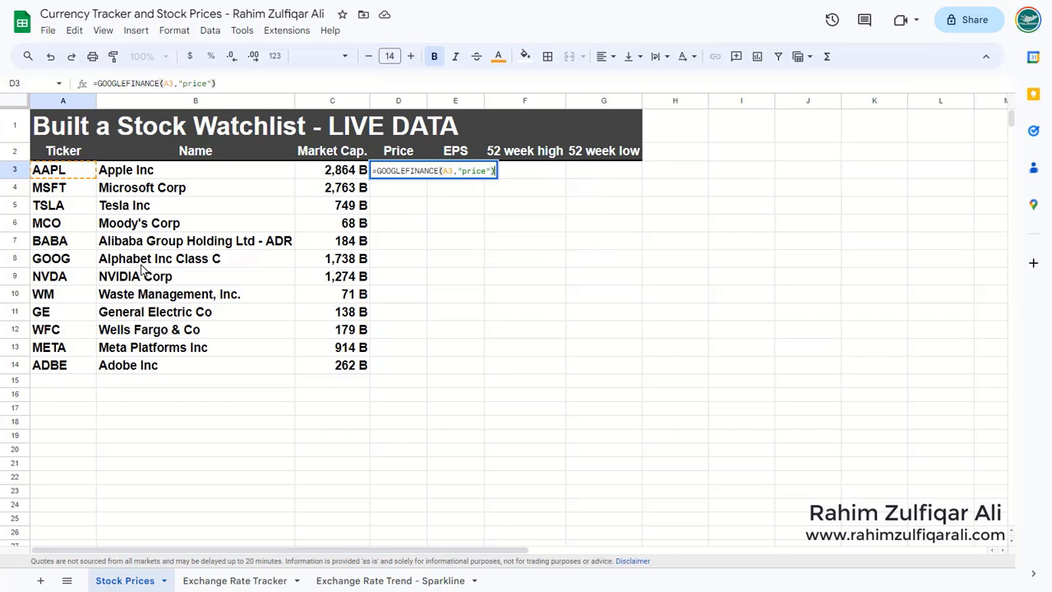
key("Return")
Fill the price formula from D3 down through D14
key("Up")
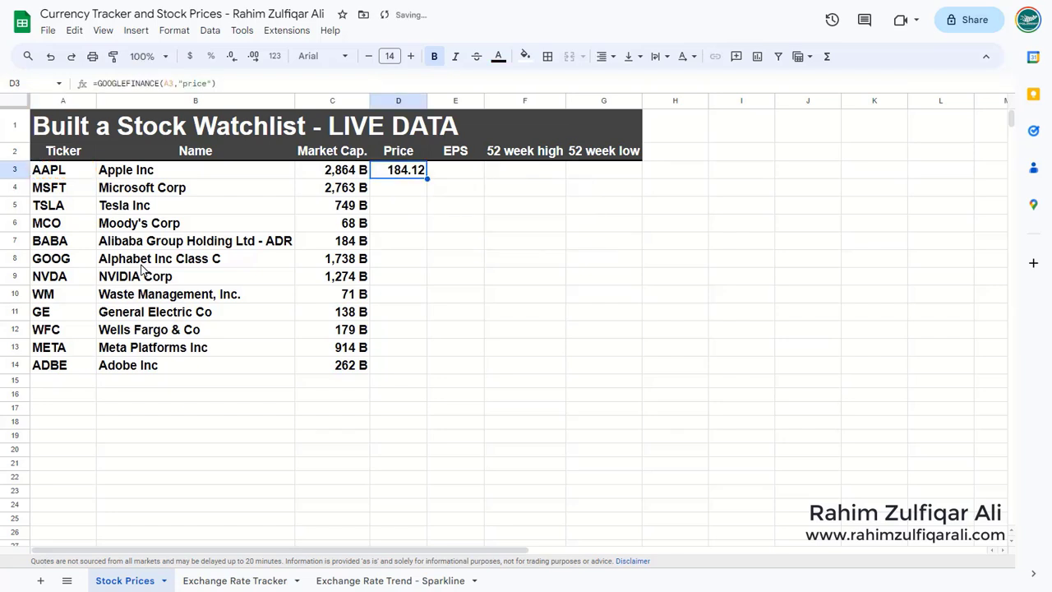
key("shift+Down")
key("shift+Down")
key("shift+Down")
key("shift+Down")
key("shift+Down")
key("shift+Down")
key("shift+Down")
key("shift+Down")
key("shift+Down")
key("shift+Down")
key("shift+Down")
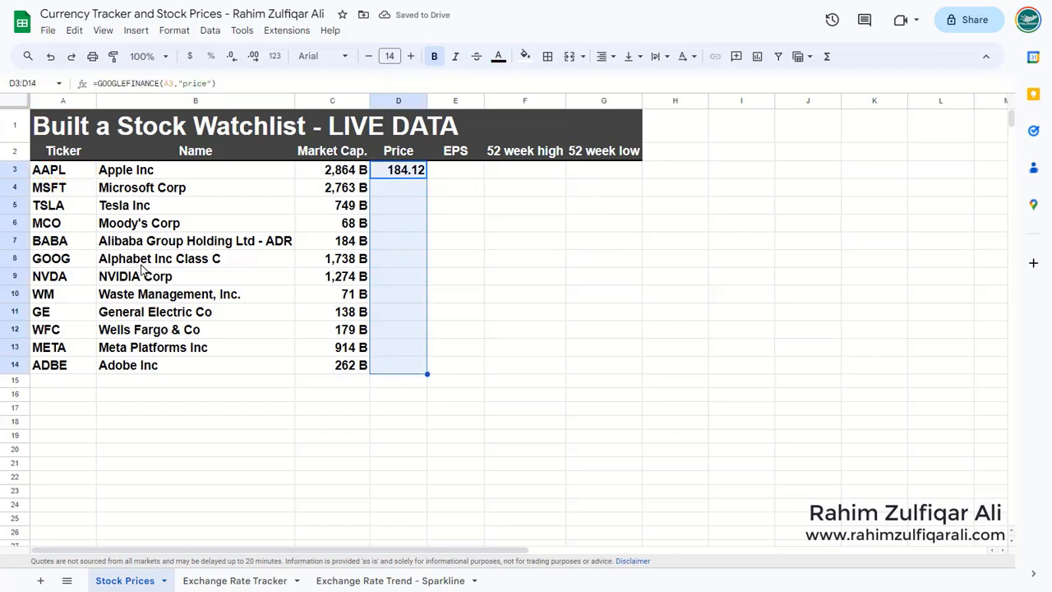
key("ctrl+d")
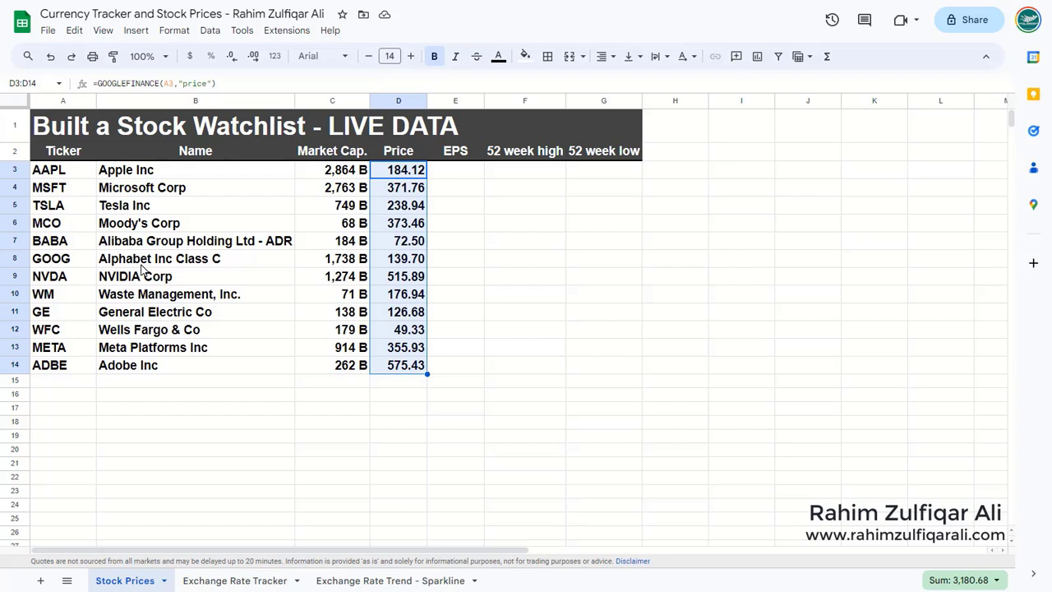
Enter the formula =GOOGLEFINANCE(A3,"eps") in cell E3 under EPS
key("Left")
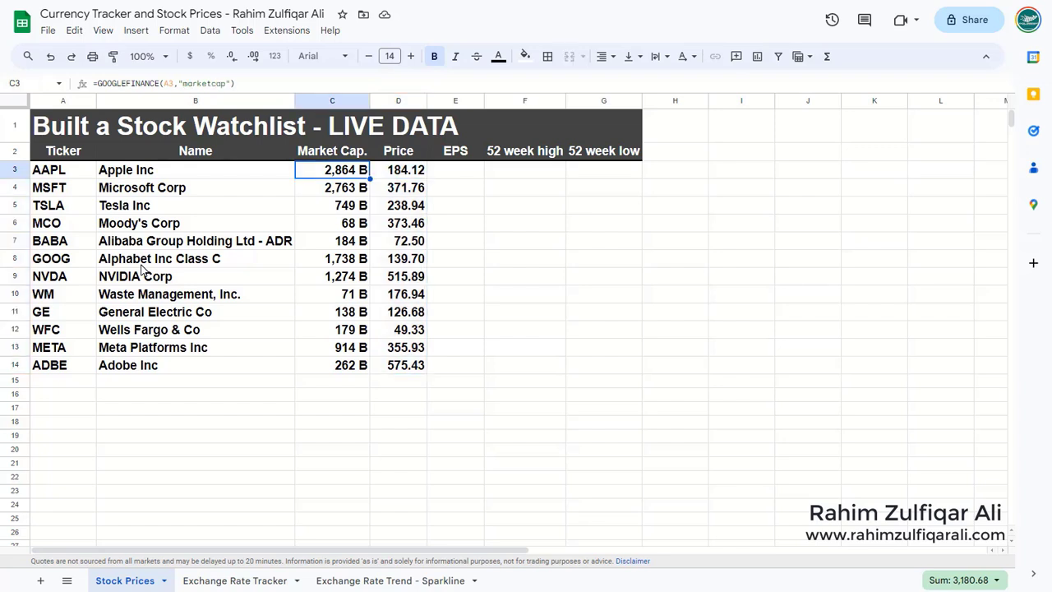
key("Right")
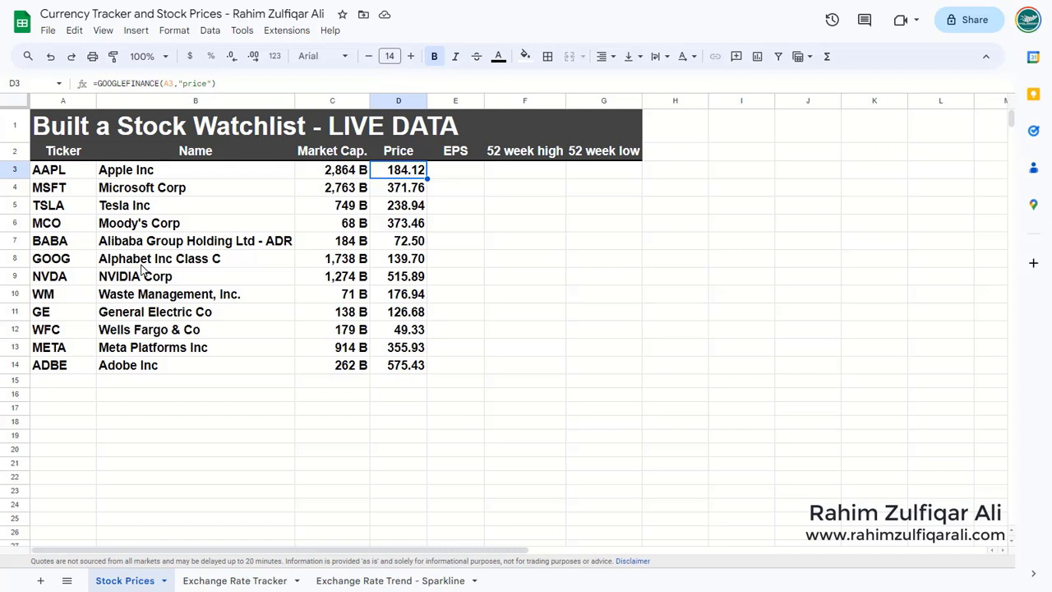
key("Right")
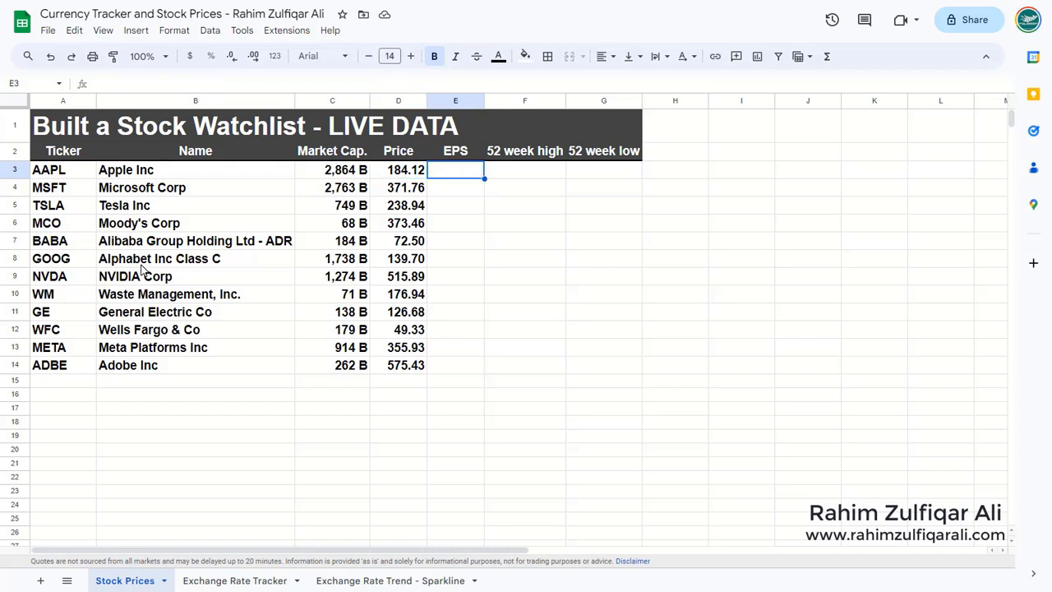
type("=")
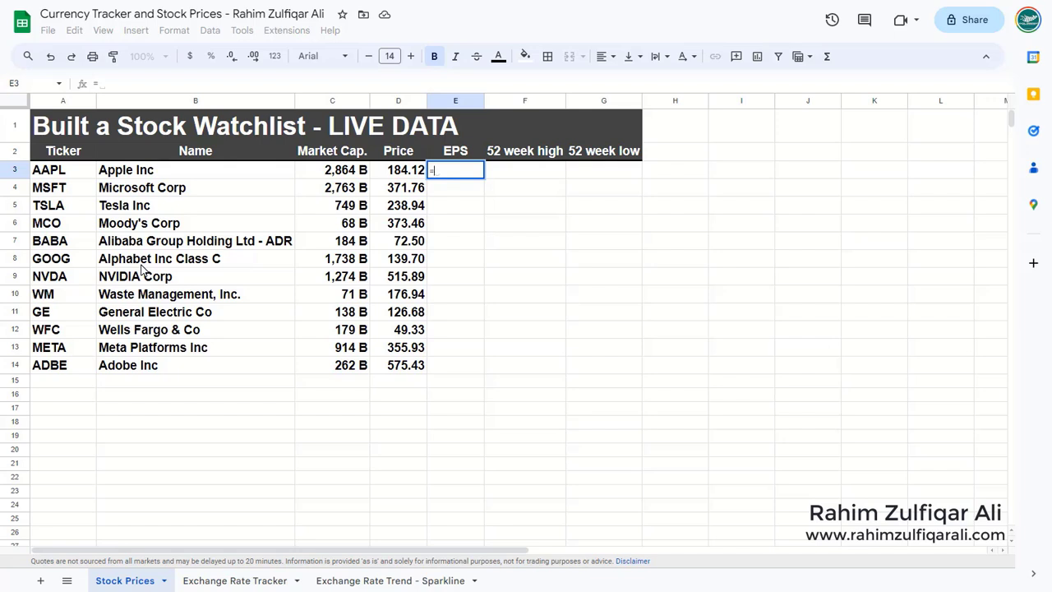
type("goo")
key("Tab")
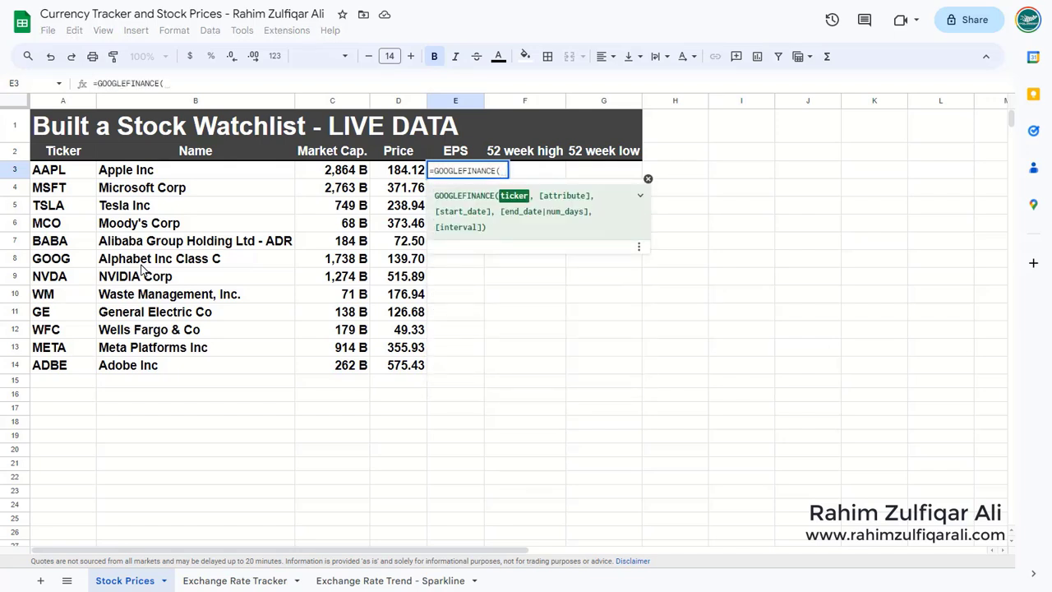
key("Left")
key("Left")
key("Left")
key("Left")
type(",")
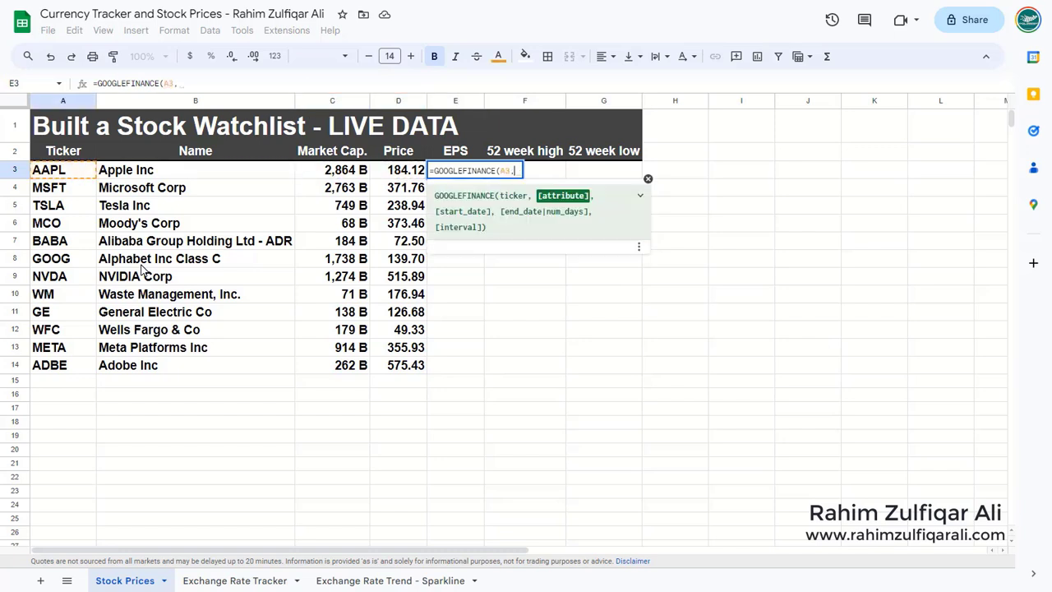
type("\"")
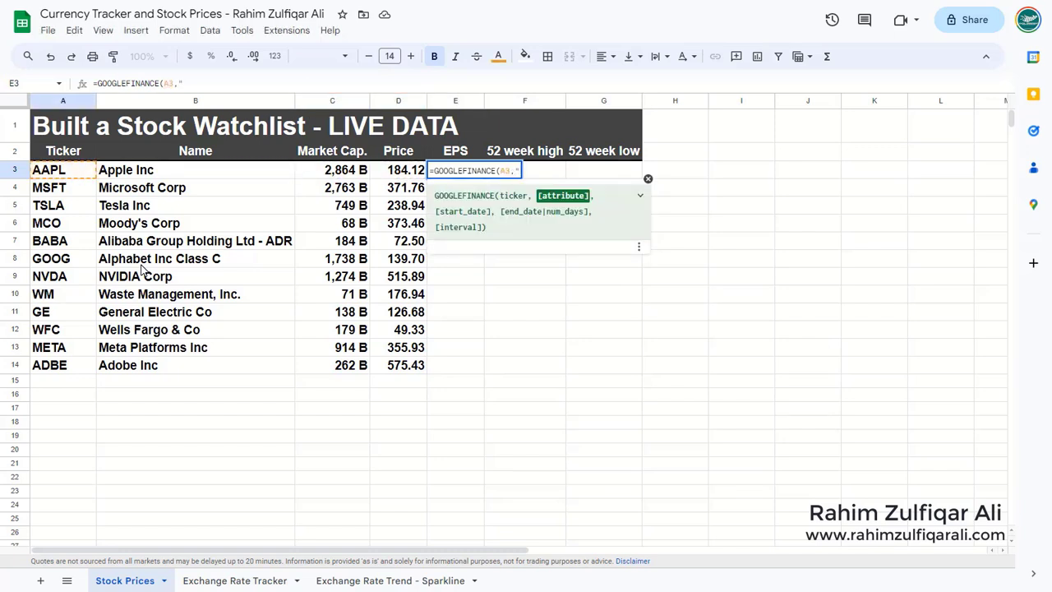
type("eps\")")
key("Return")
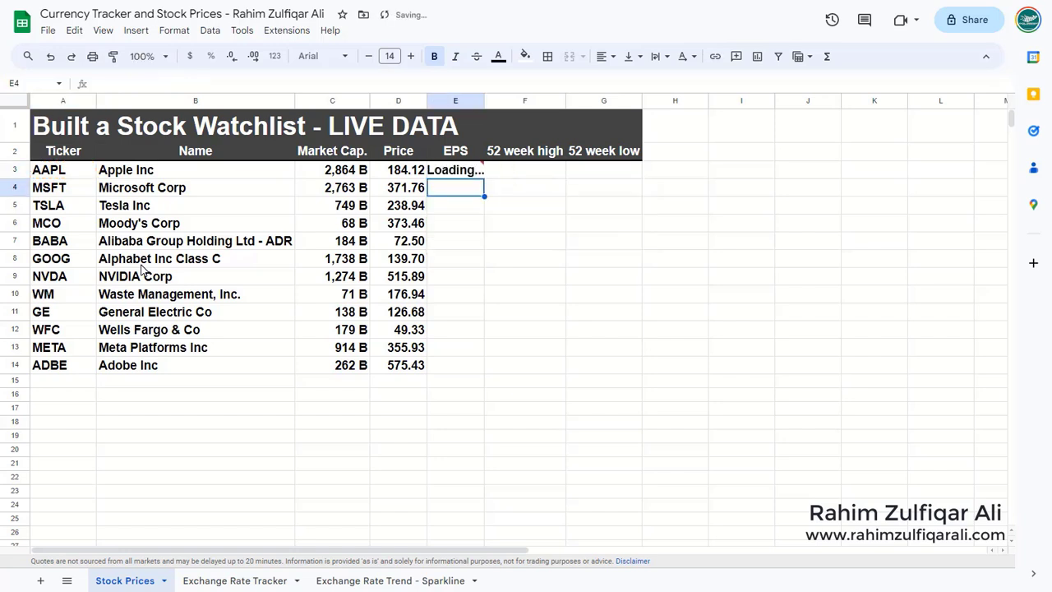
Fill the EPS formula from E3 down through E14
key("Up")
key("shift+Down")
key("shift+Down")
key("shift+Down")
key("shift+Down")
key("shift+Down")
key("shift+Down")
key("shift+Down")
key("shift+Down")
key("shift+Down")
key("shift+Down")
key("shift+Down")
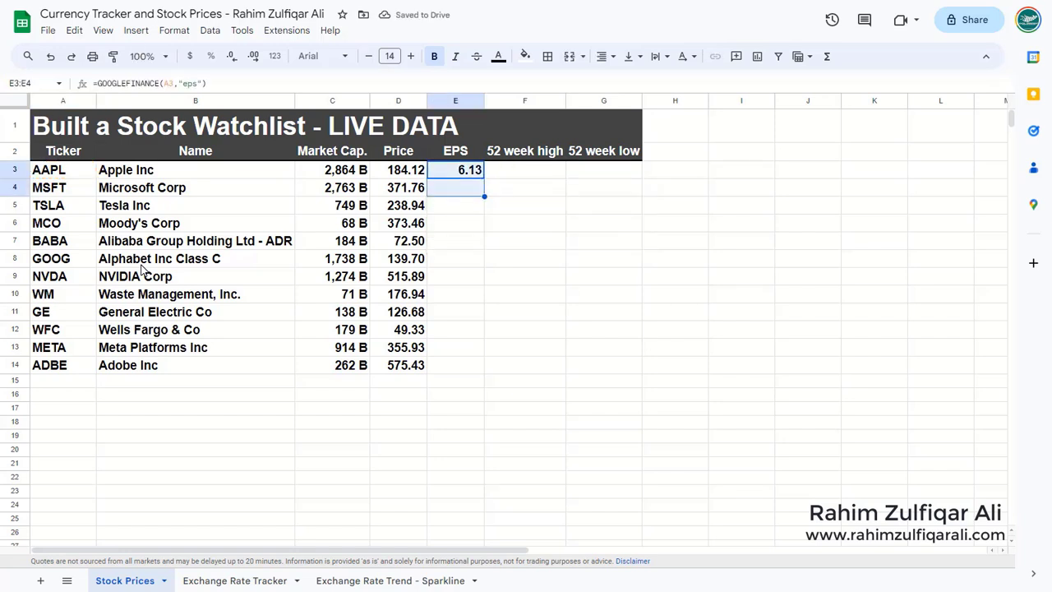
key("ctrl+d")
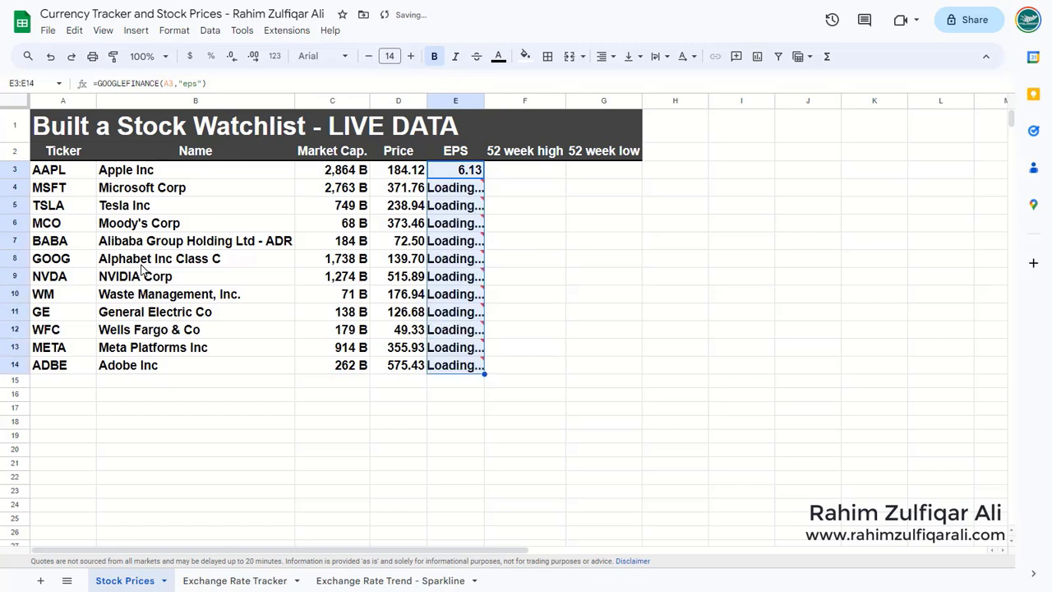
Enter the formula =GOOGLEFINANCE(A3,"high52") in cell F3 under 52 week high
key("Right")
type("=GOOGLEFINANCE(")
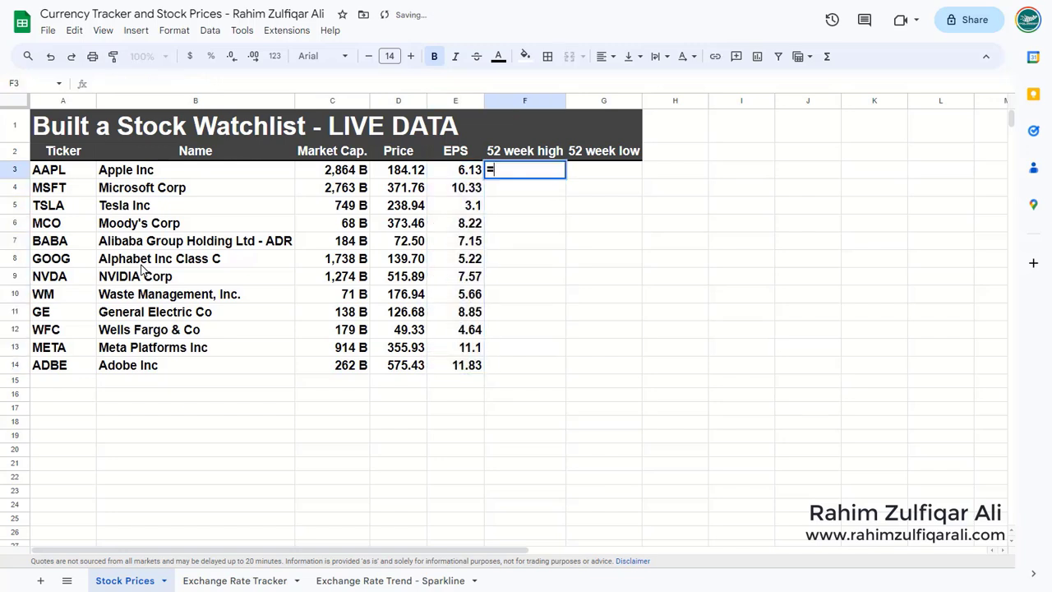
key("Left")
key("Left")
key("Left")
key("Left")
key("Left")
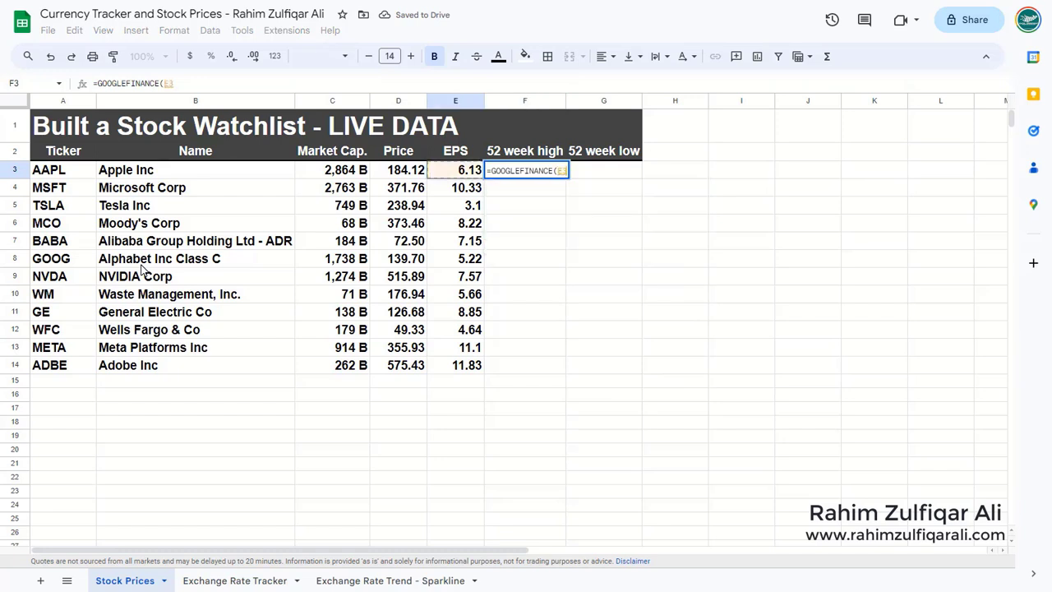
type(",")
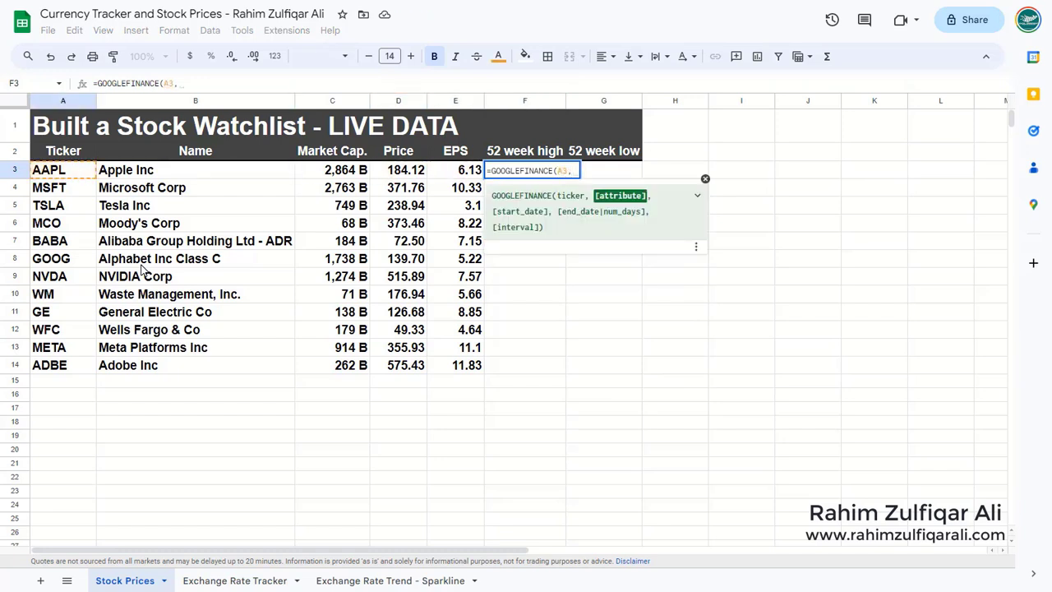
type("\"")
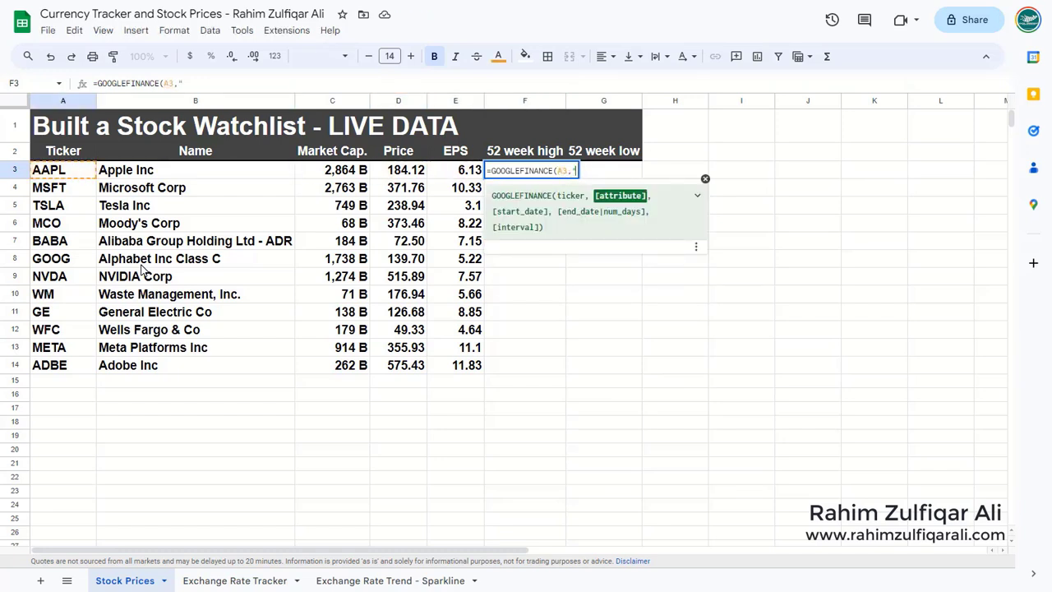
type("high")
type("\")")
key("Return")
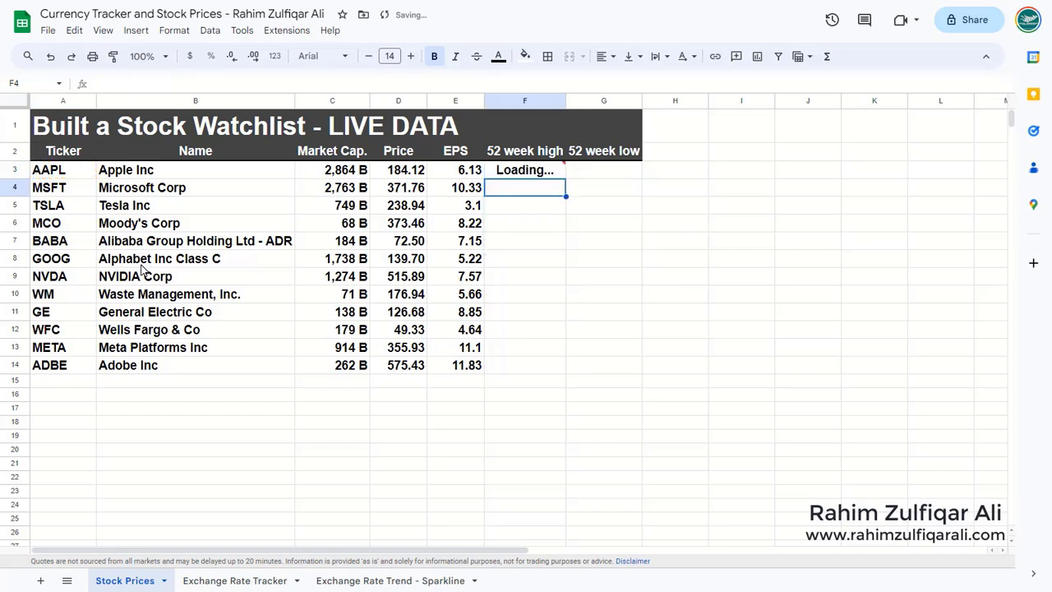
Fill the 52-week high formula from F3 down through F14
key("Up")
key("shift+Down")
key("shift+Down")
key("shift+Down")
key("shift+Down")
key("shift+Down")
key("shift+Down")
key("shift+Down")
key("shift+Down")
key("shift+Down")
key("shift+Down")
key("shift+Down")
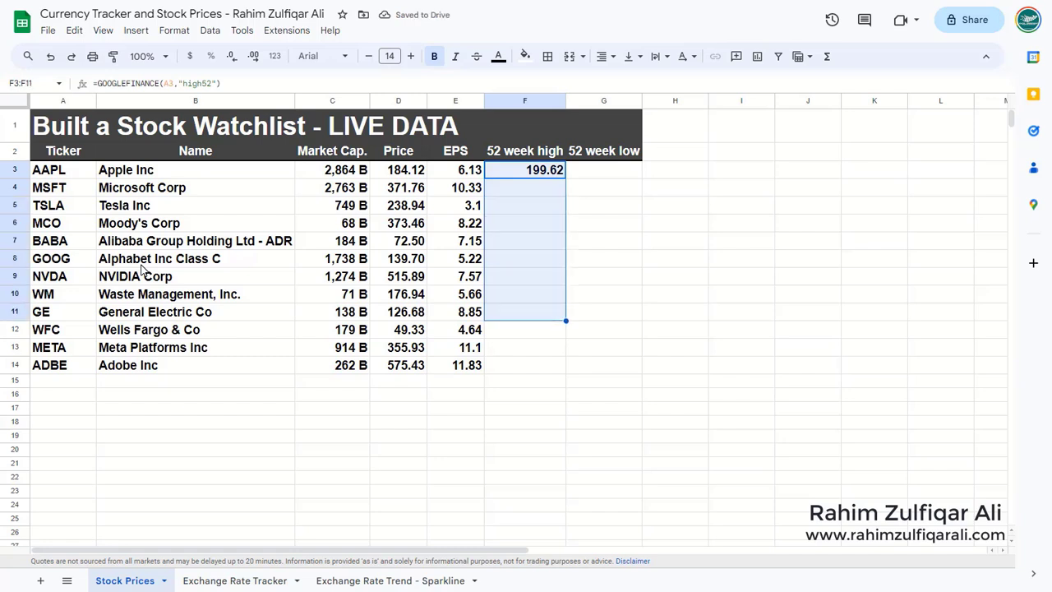
key("ctrl+d")
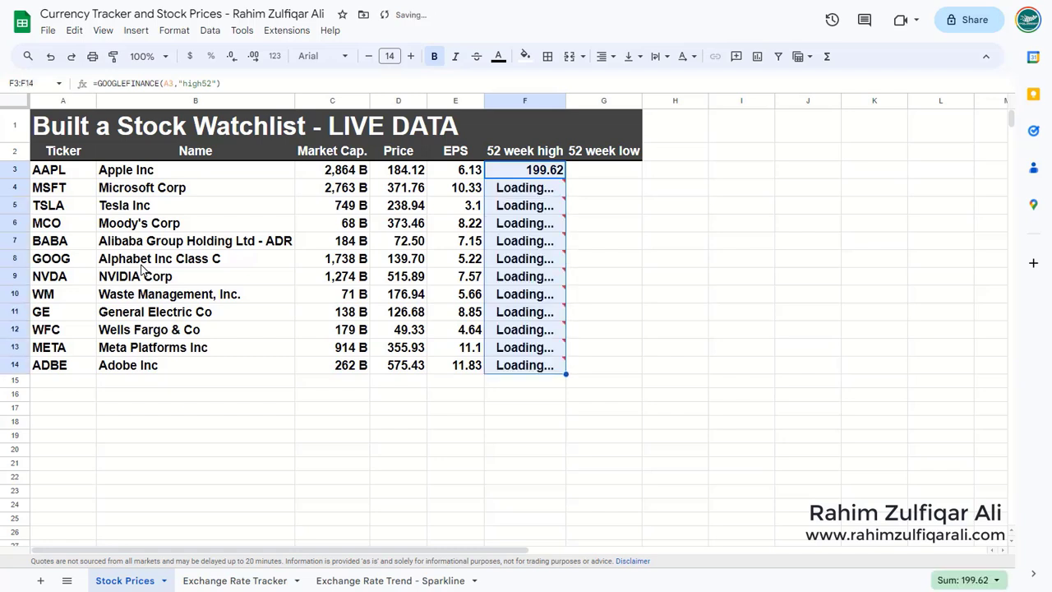
Enter the formula =GOOGLEFINANCE(A3,"low52") in cell G3 under 52 week low
key("Right")
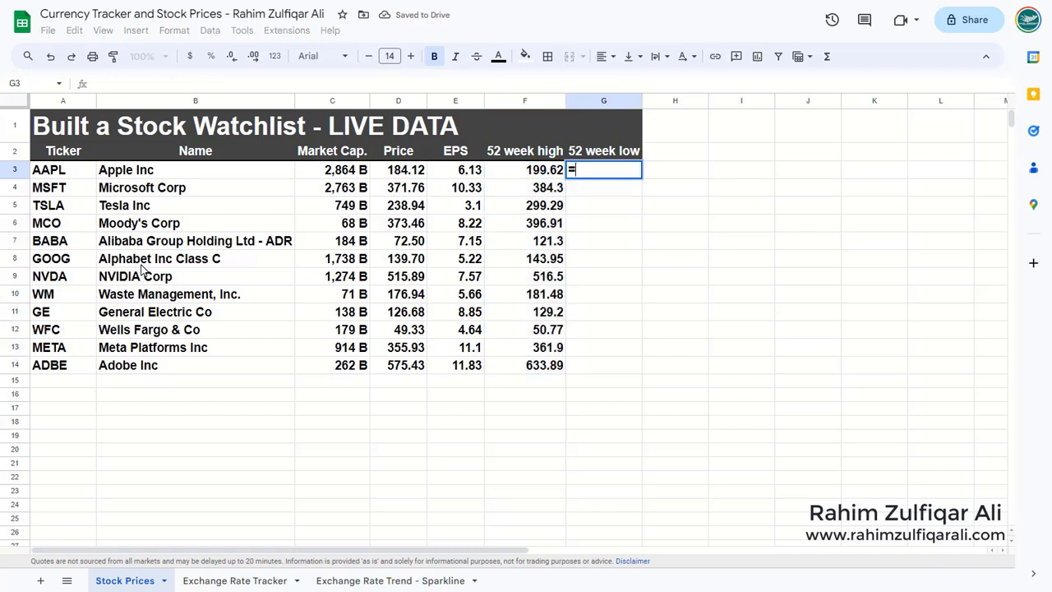
type("=")
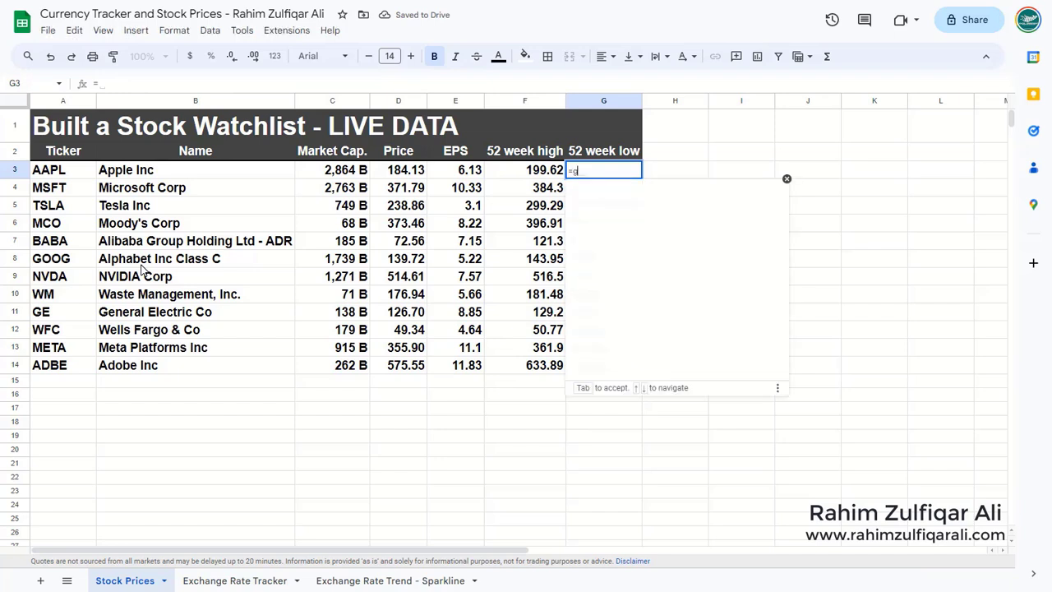
type("goog")
key("Tab")
key("Left")
key("ctrl+Left")
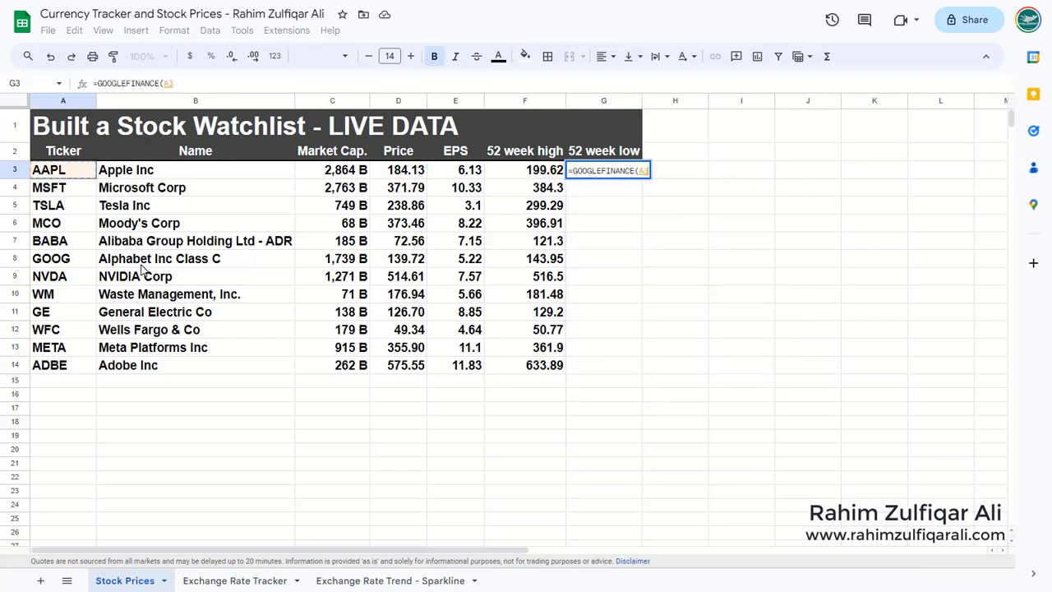
type(",\"")
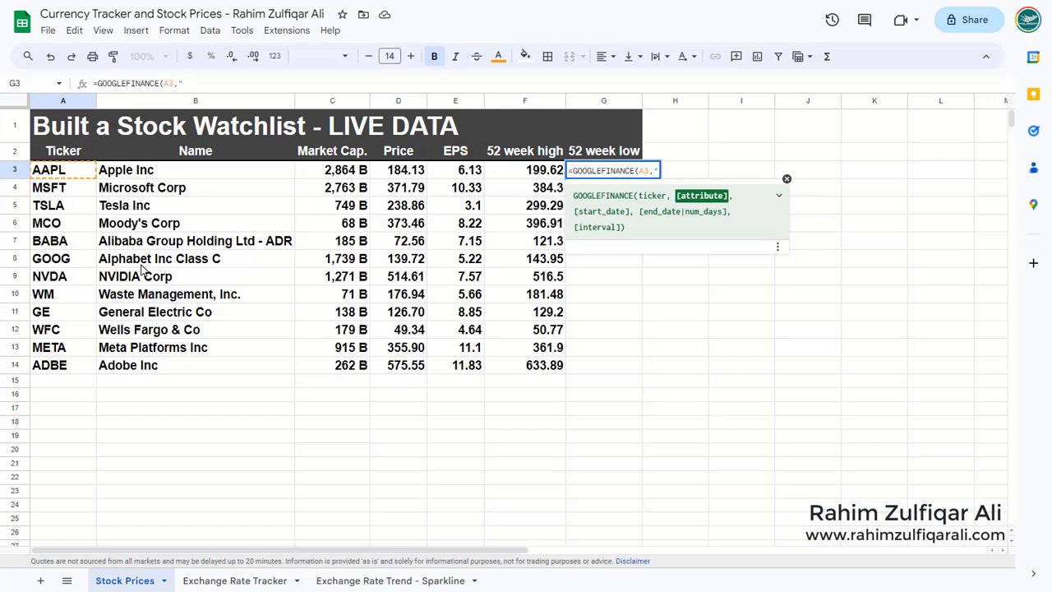
type("low52\")")
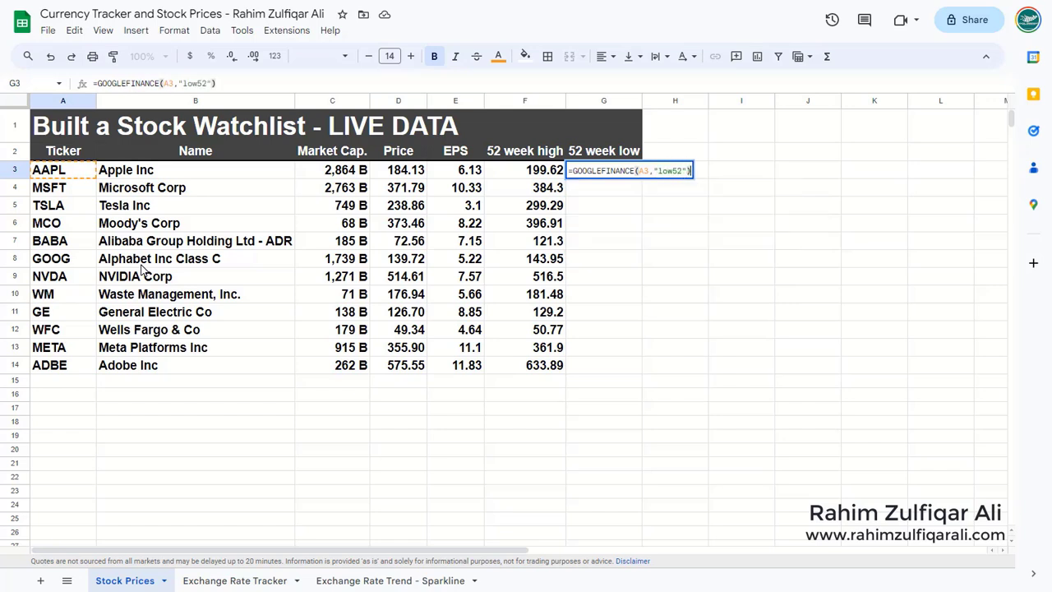
key("Return")
Fill the 52-week low formula from G3 down through G14
key("Up")
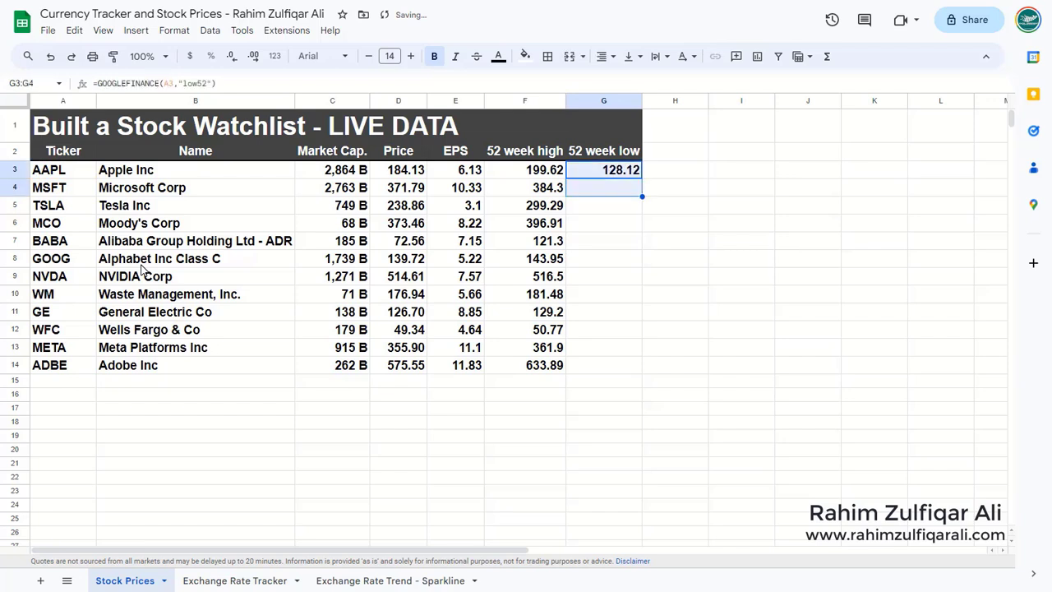
key("shift+Down")
key("shift+Down")
key("shift+Down")
key("shift+Down")
key("shift+Down")
key("shift+Down")
key("shift+Down")
key("shift+Down")
key("shift+Down")
key("shift+Down")
key("shift+Down")
key("ctrl+d")
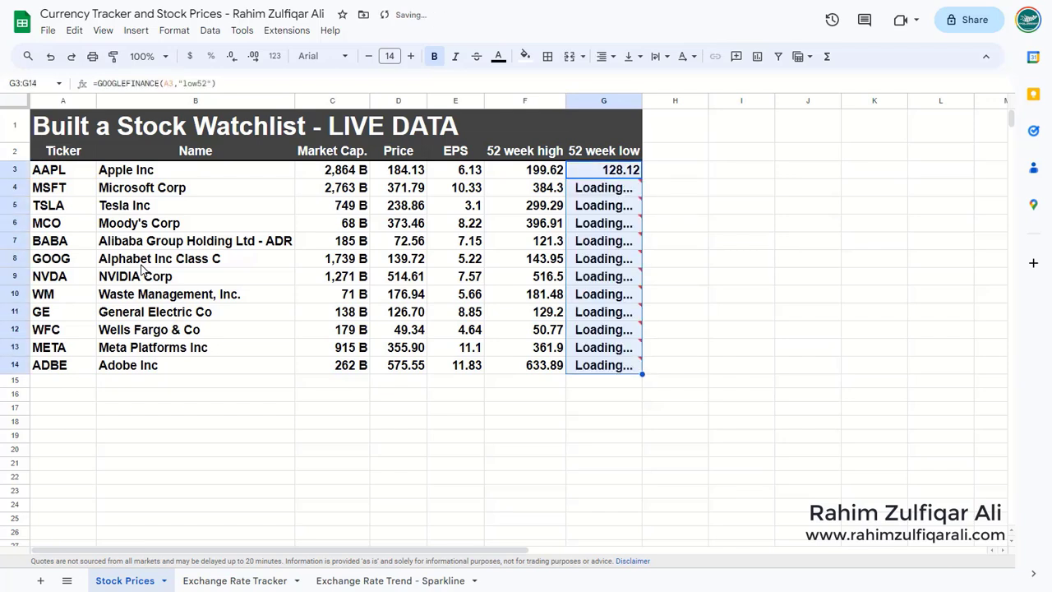
Review the name and market cap formulas in row 3 of the watchlist
key("Left")
key("Home")
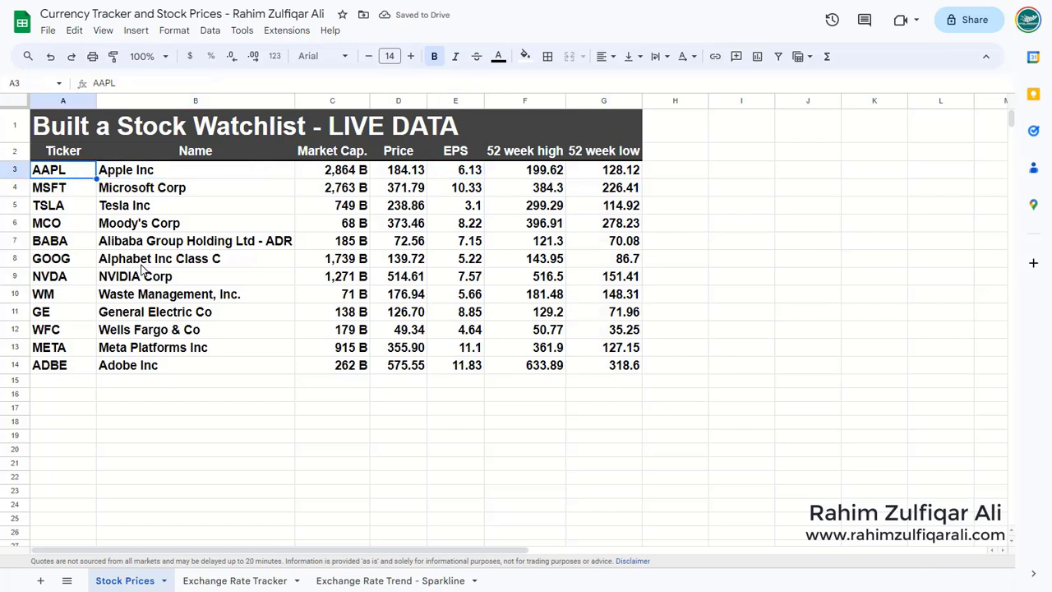
key("Right")
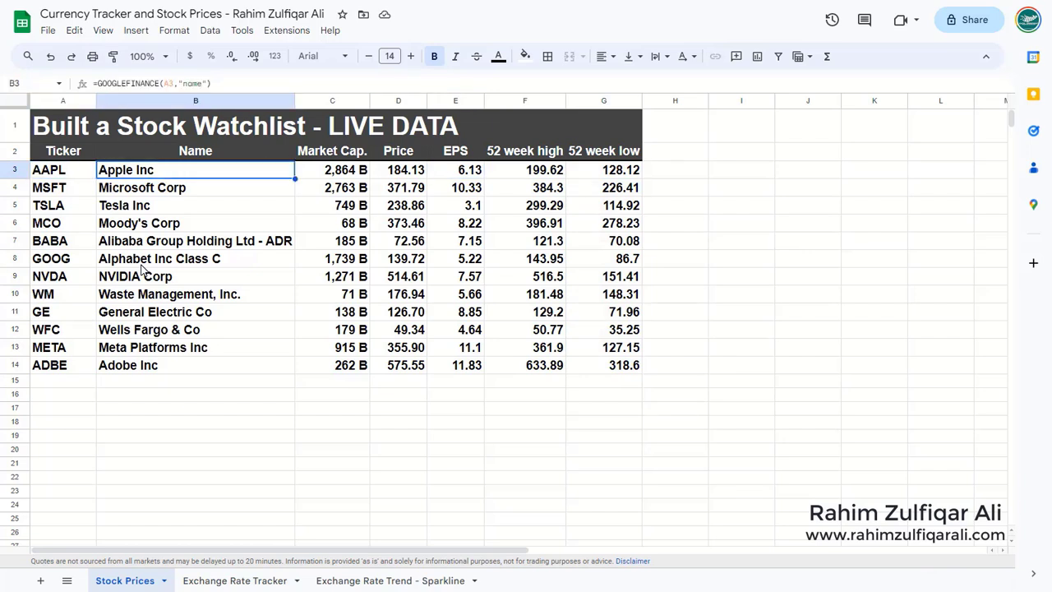
key("F2")
key("Escape")
key("Right")
key("F2")
key("Escape")
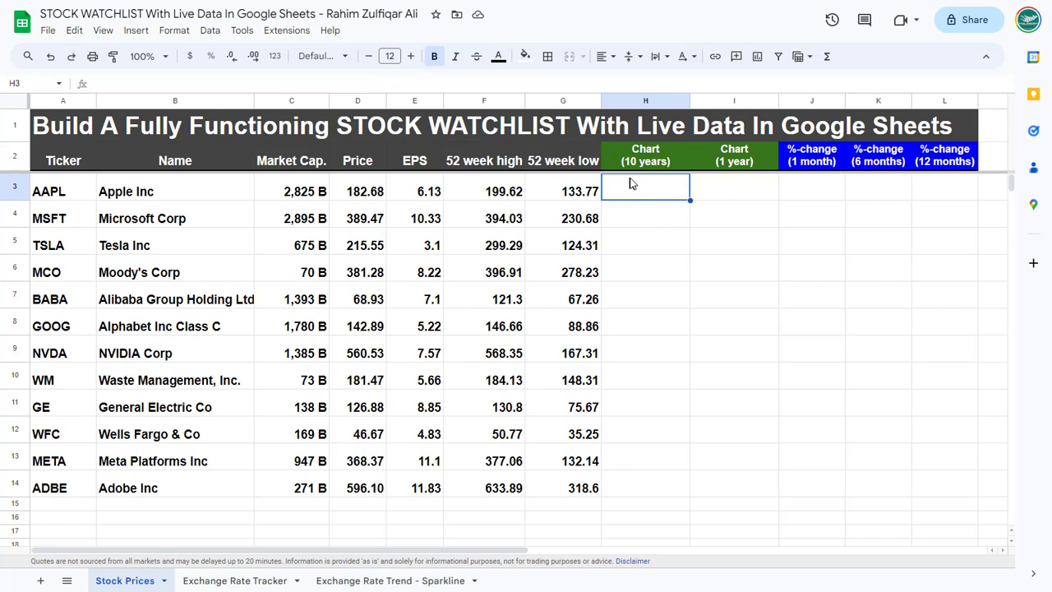
Examine the empty Chart (10 years), Chart (1 year) and 1, 6 and 12 month %-change columns
left_click(720, 190)
left_click(658, 192)
left_click(840, 219)
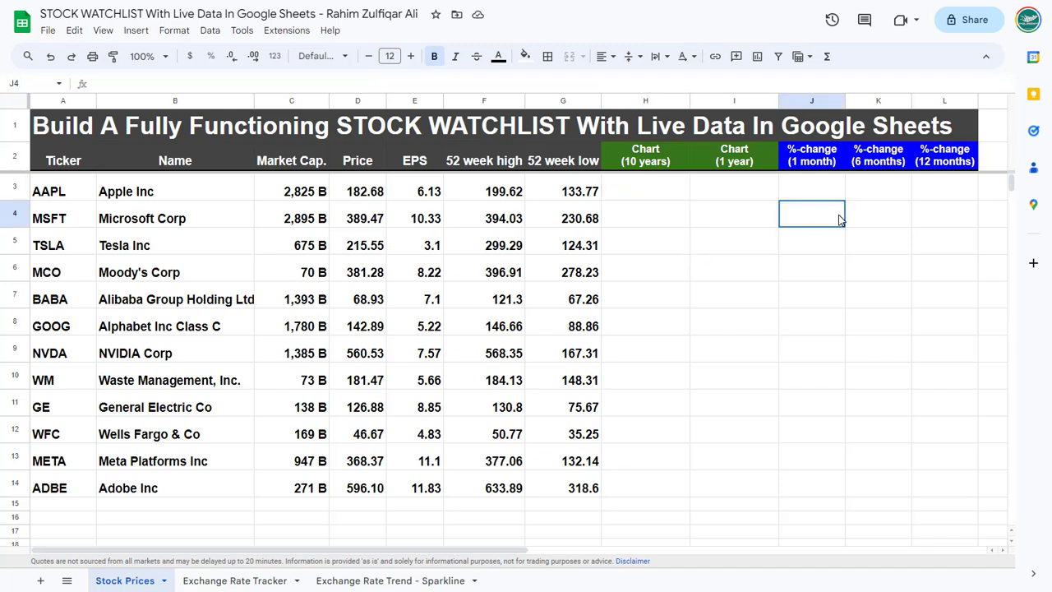
left_click(888, 219)
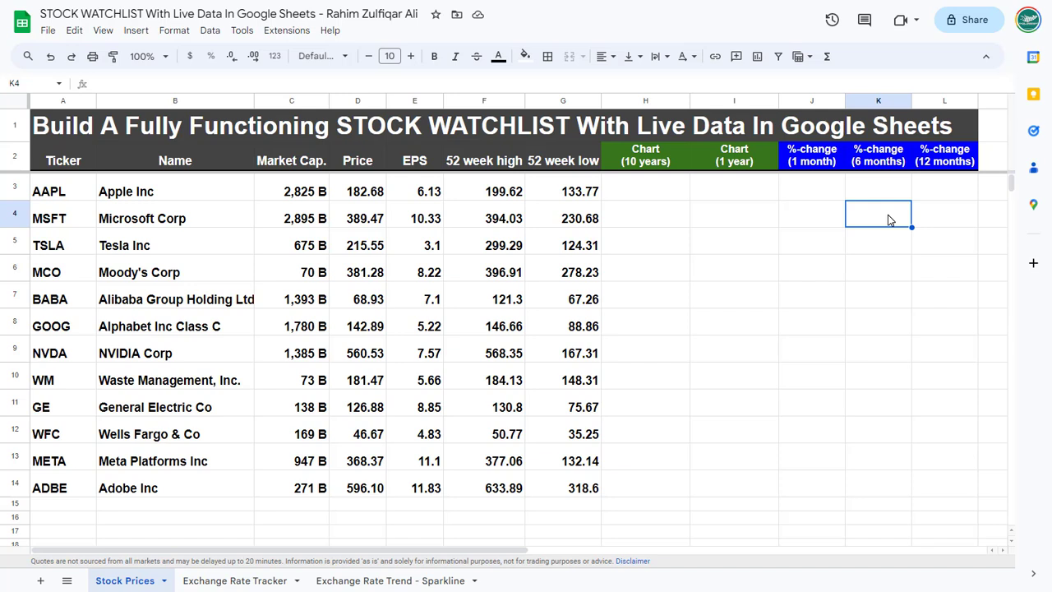
left_click(928, 222)
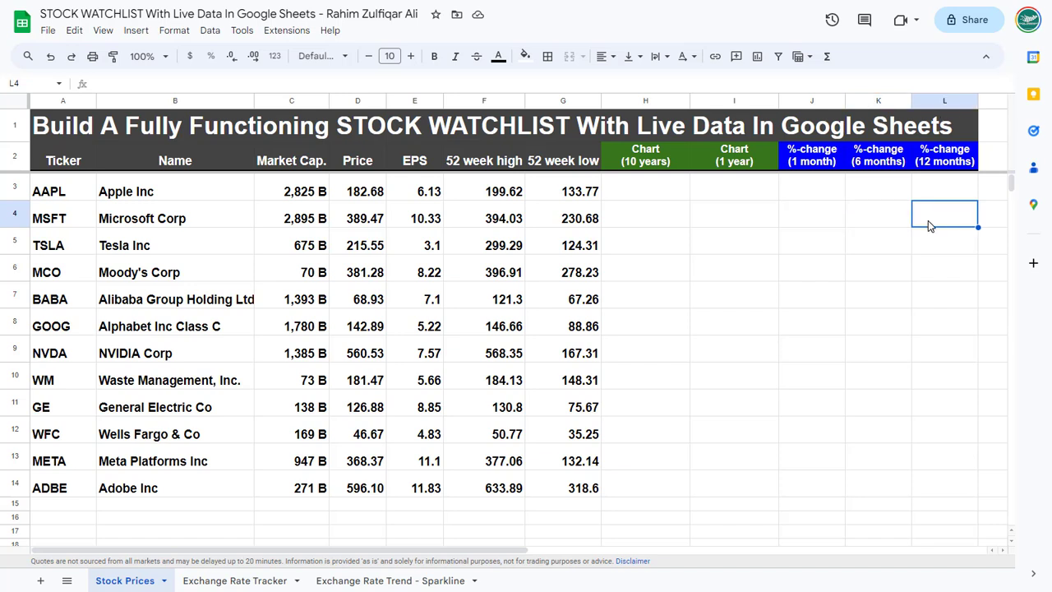
Begin a formula in H3 under Chart (10 years) with nested functions =SPARKLINE(INDEX(GOOGLEFINANCE(
left_click(659, 196)
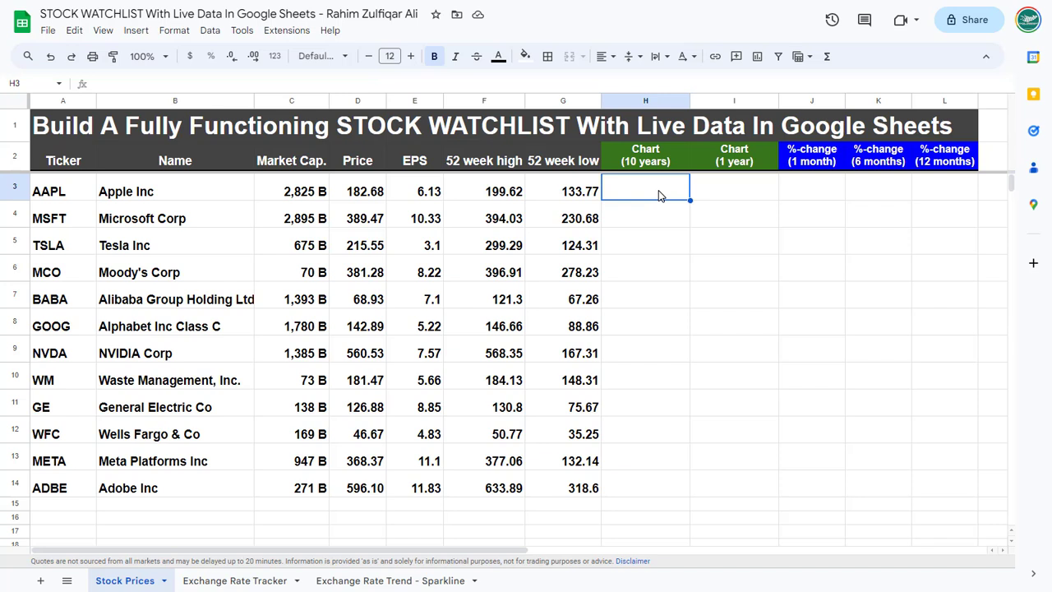
type("=")
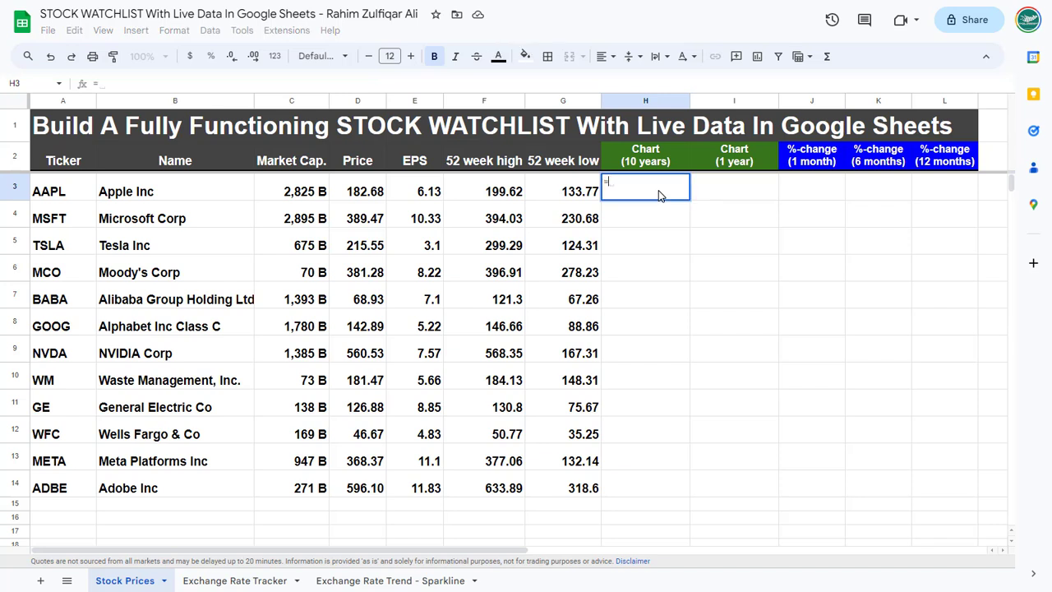
type("SPA")
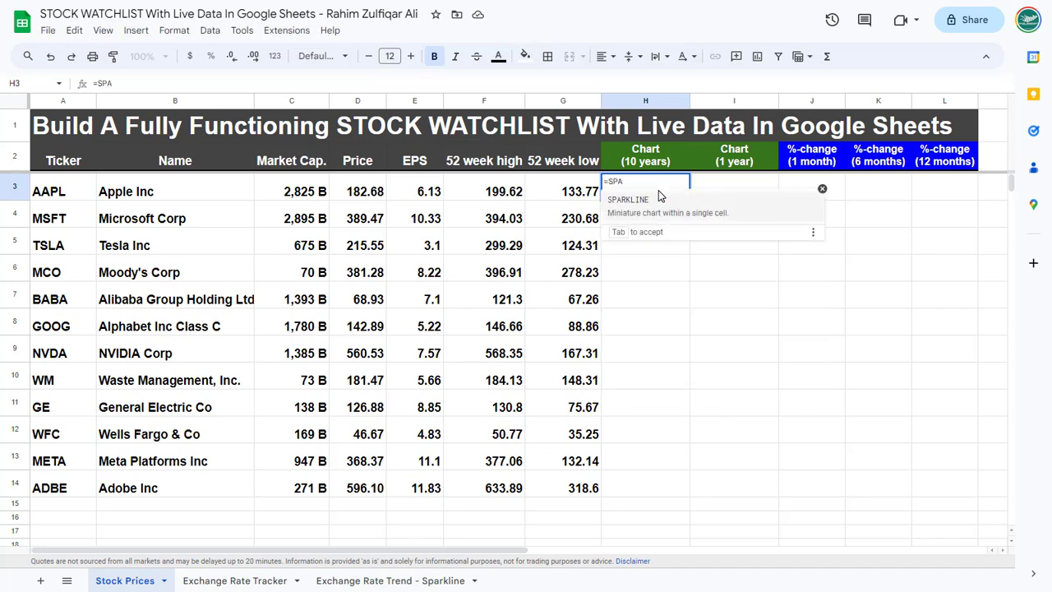
key("Tab")
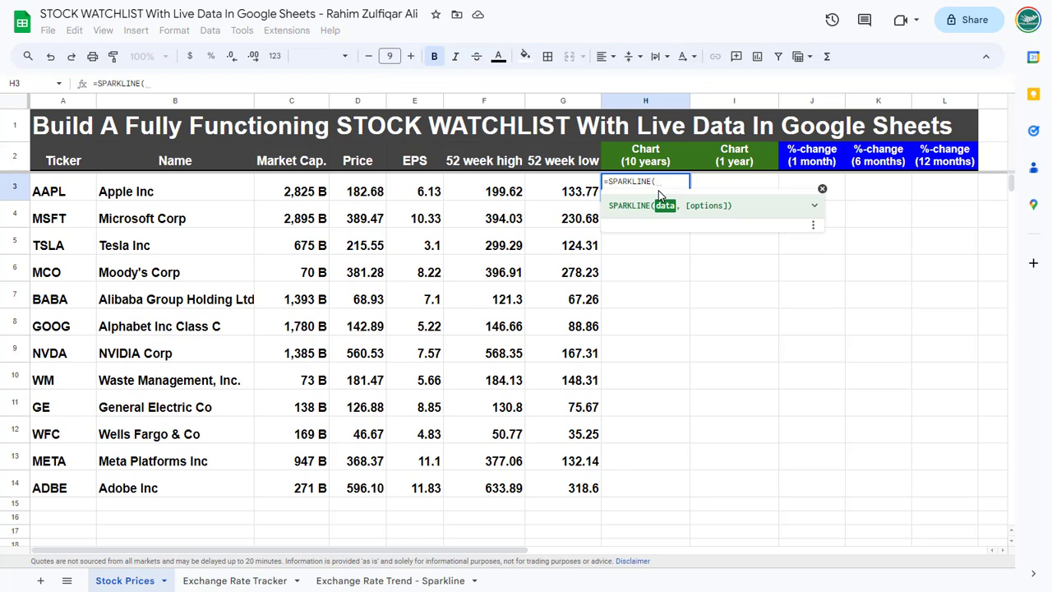
type("IN")
type("DE")
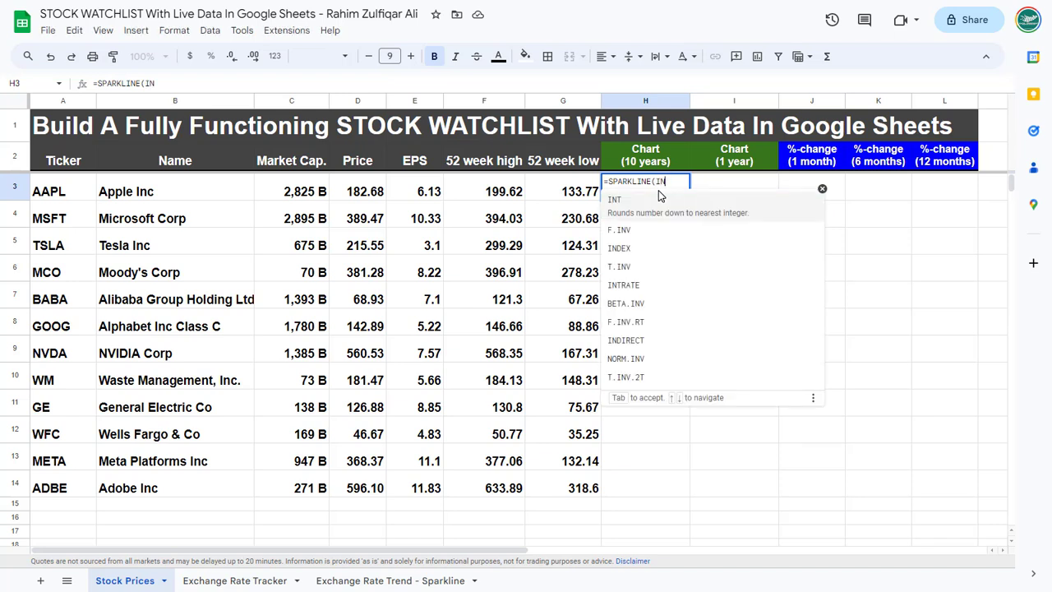
key("Tab")
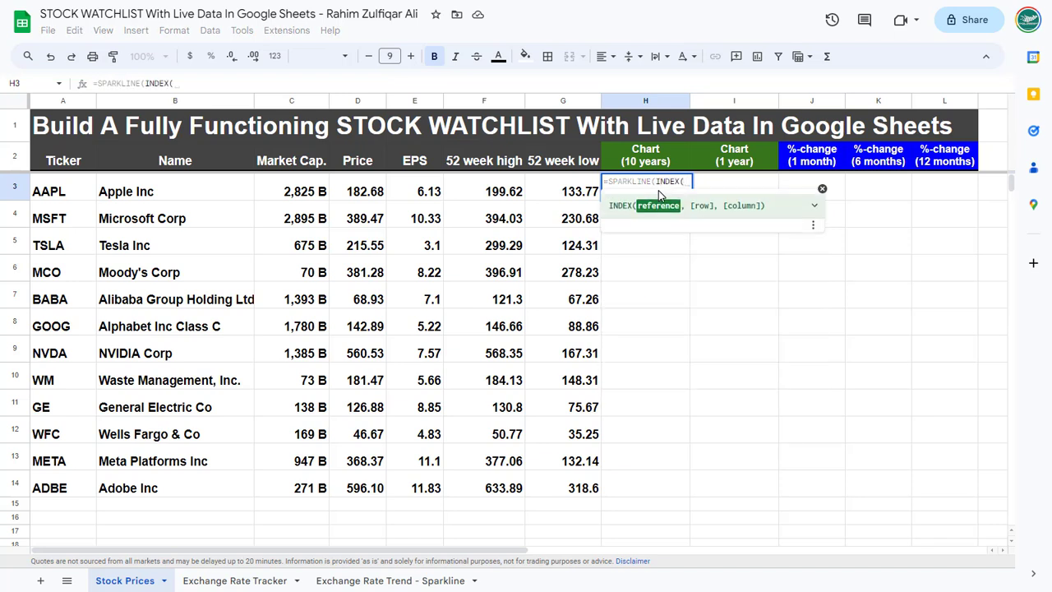
type("GOOG")
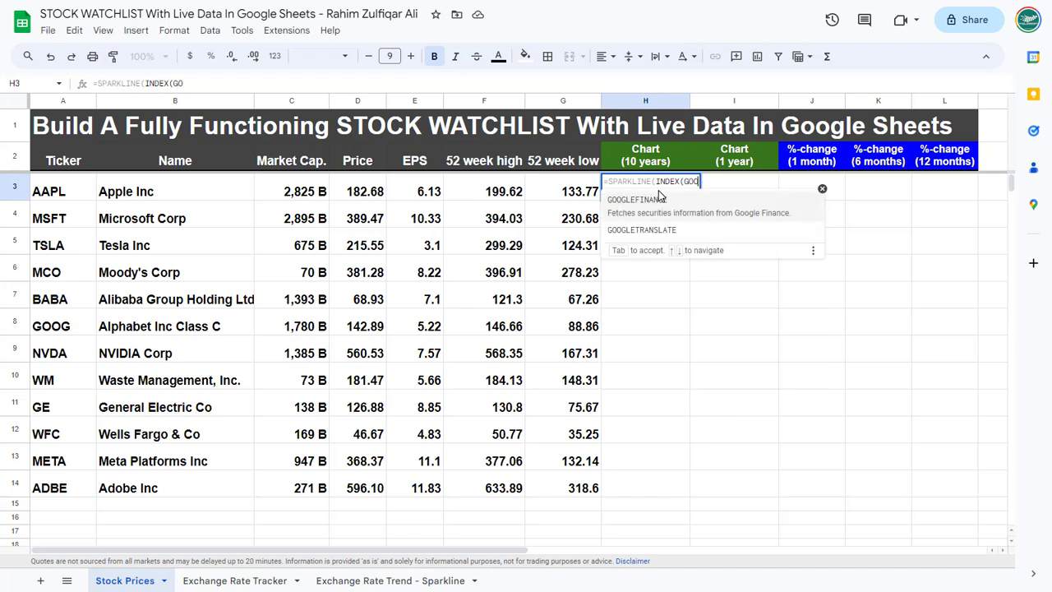
key("Tab")
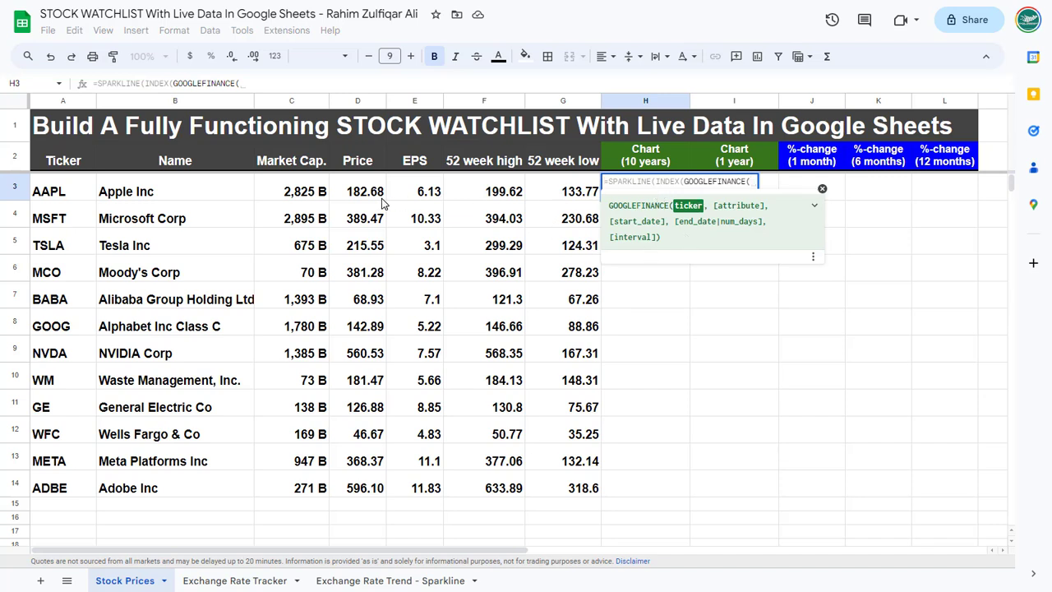
Set the GOOGLEFINANCE ticker to cell A3 and its attribute to "price" in the H3 formula
left_click(70, 201)
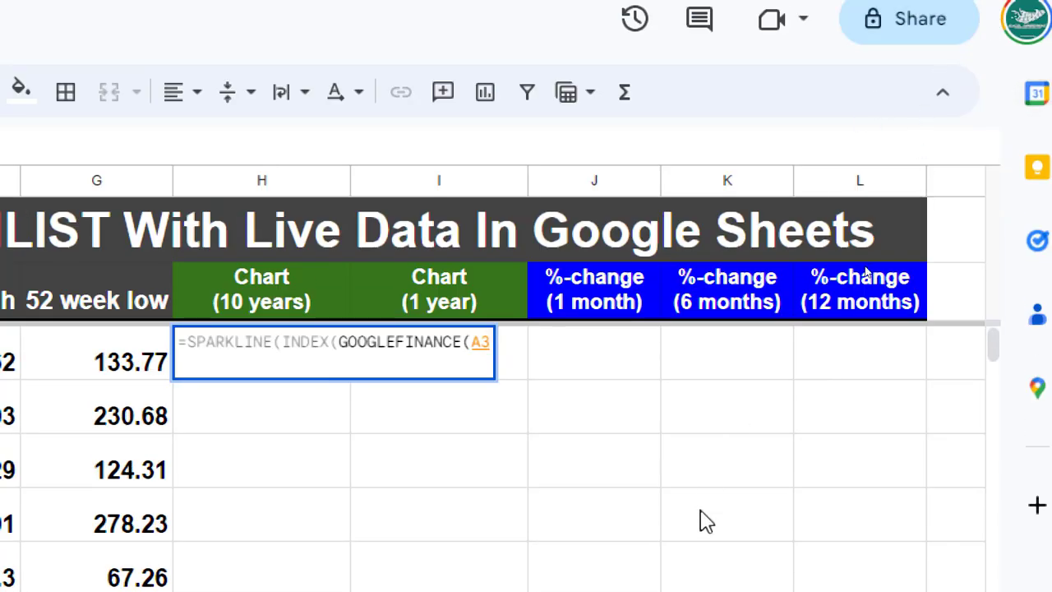
type(", ")
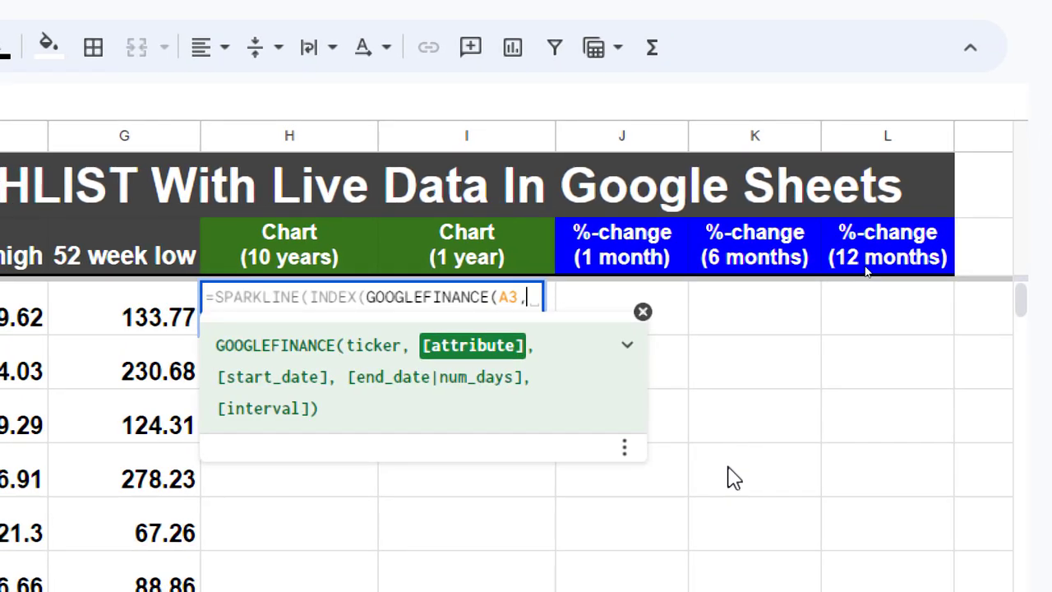
type("\"")
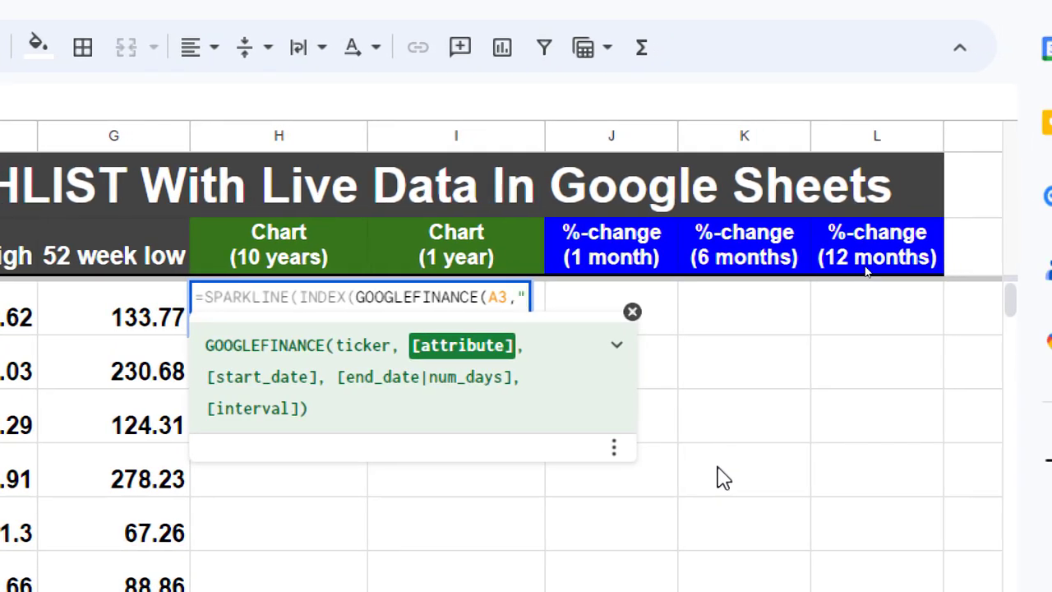
type("price\"")
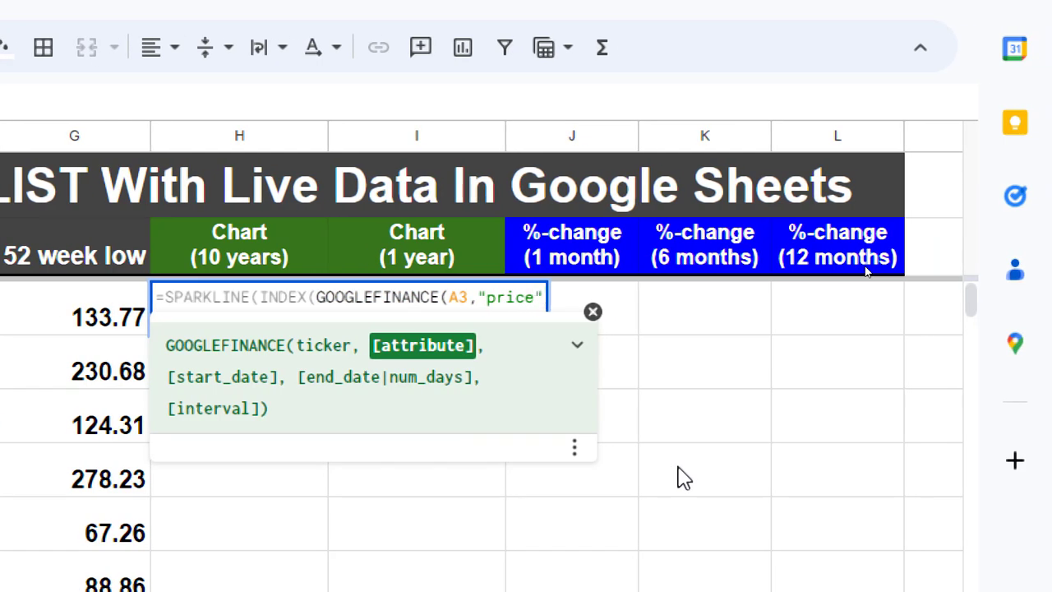
type(",")
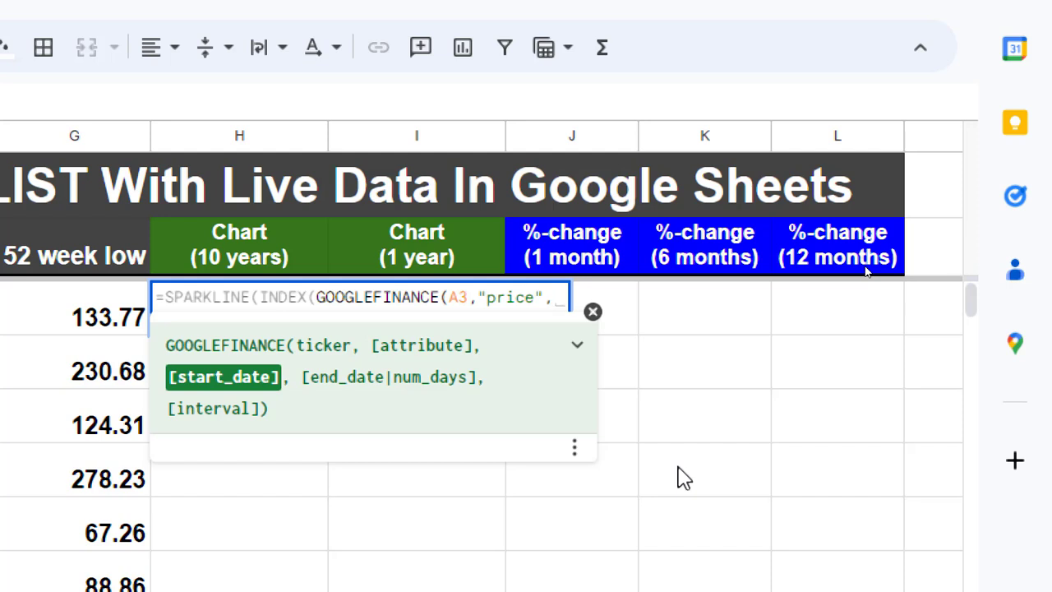
Set the GOOGLEFINANCE start date in H3 to 120 months ago with EDATE(TODAY(),-120)
type("EDATE")
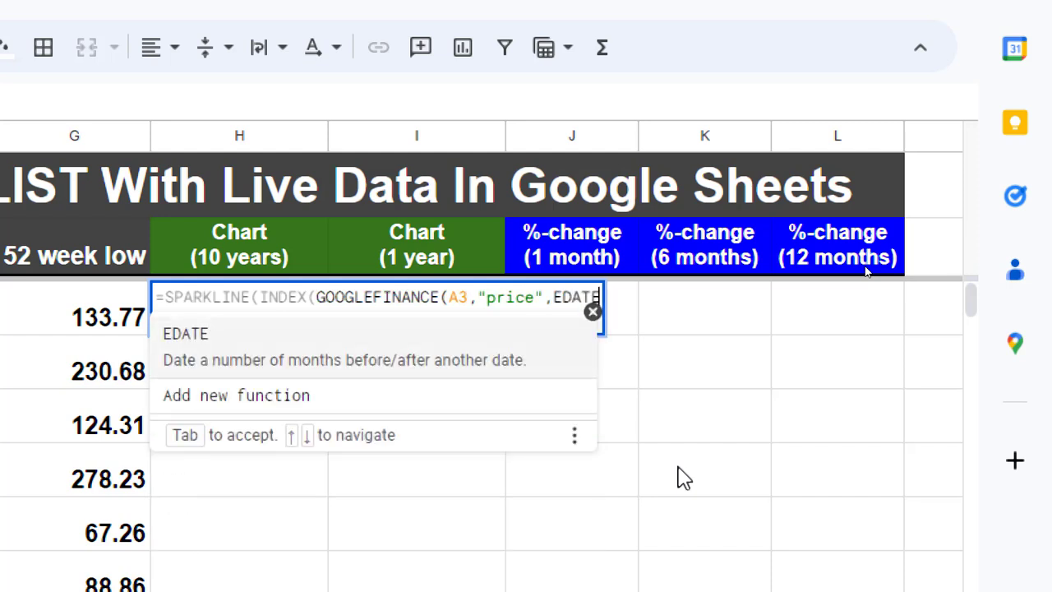
type("(")
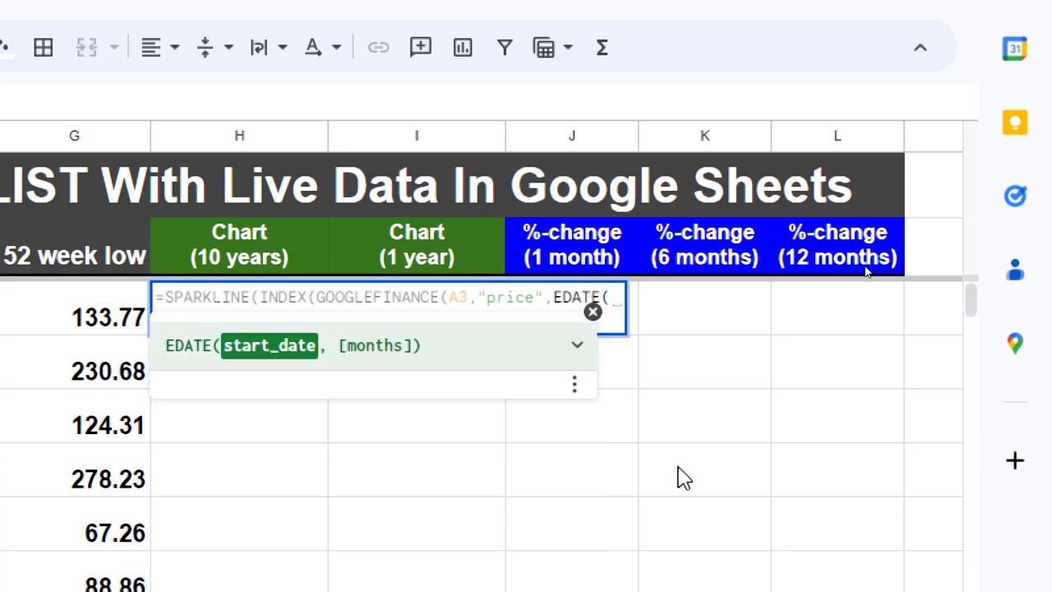
type("TODAY")
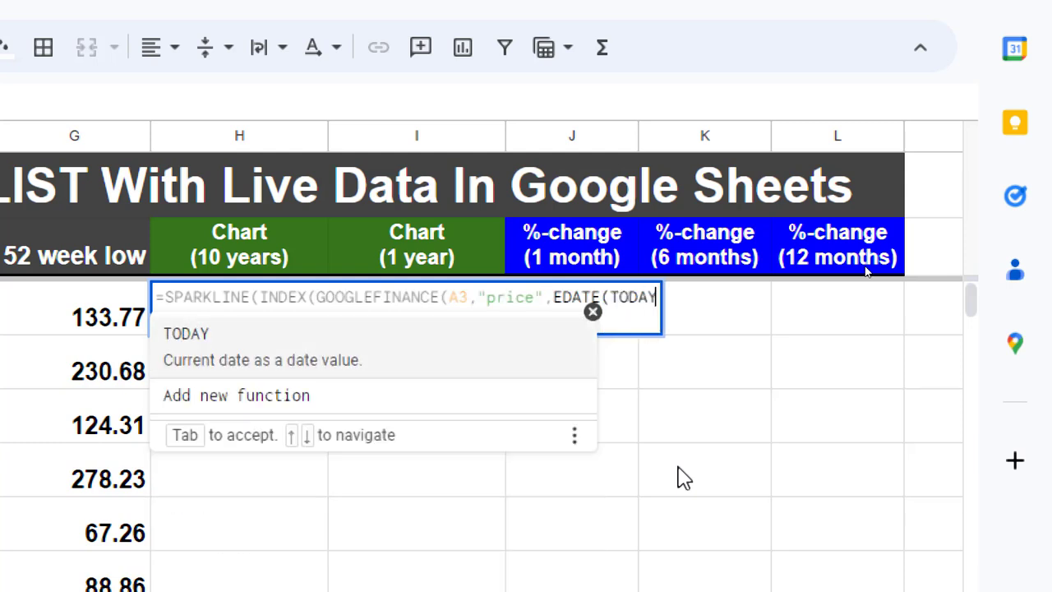
type("()")
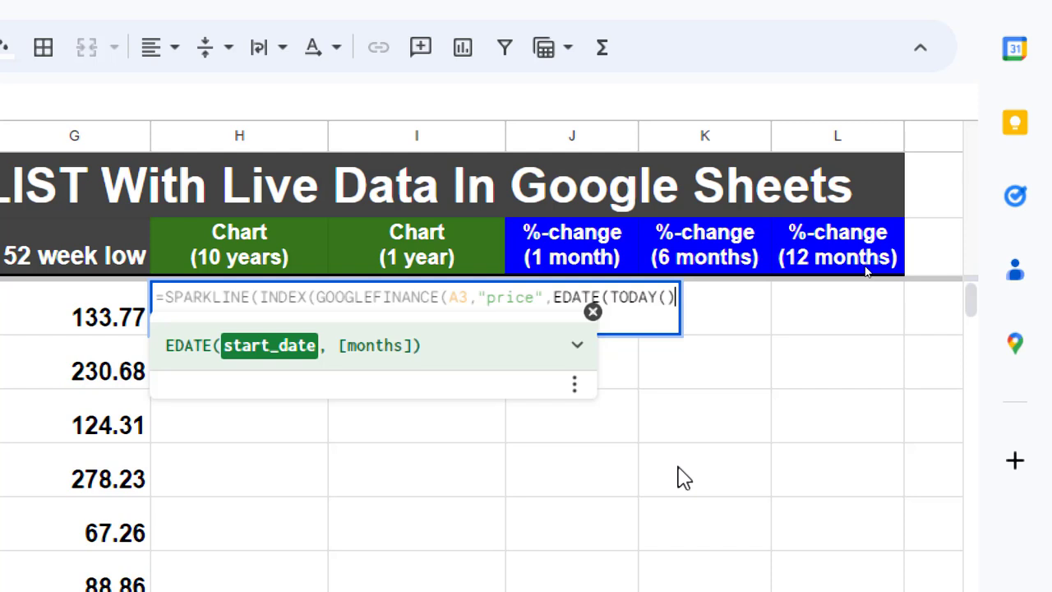
type(",")
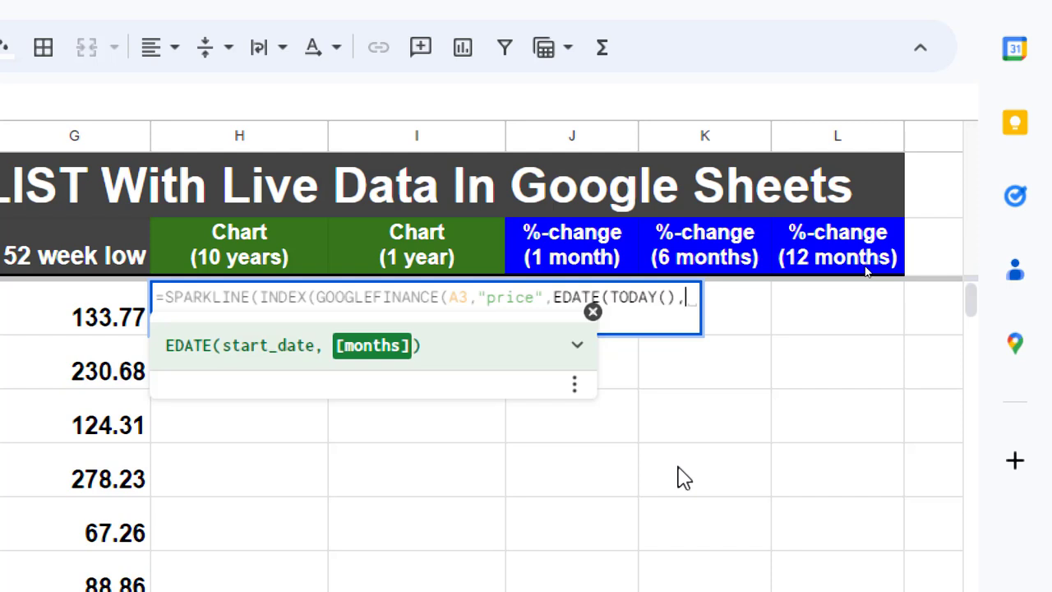
type("-120")
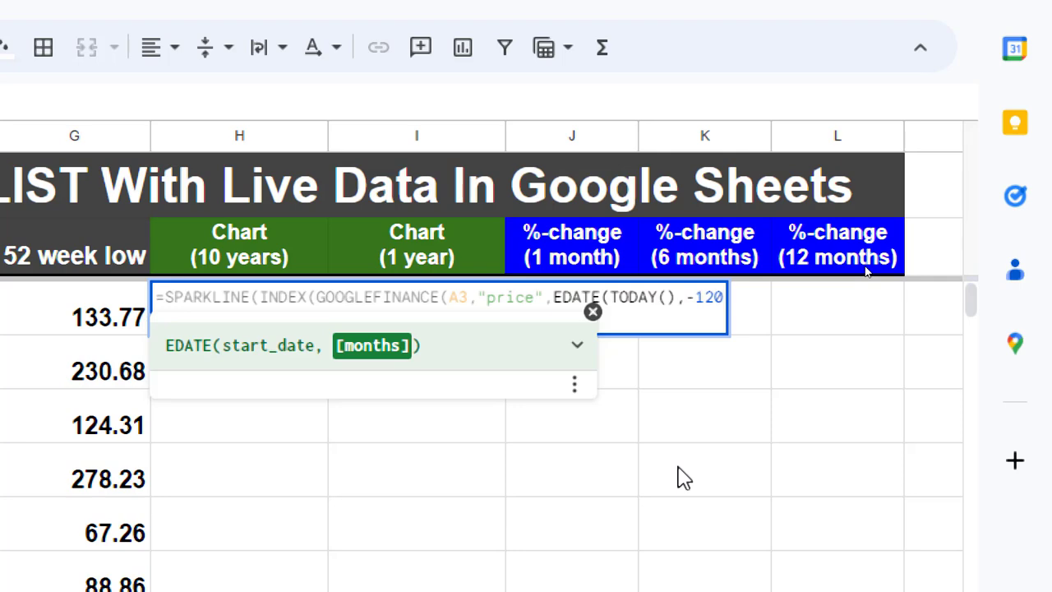
type("),")
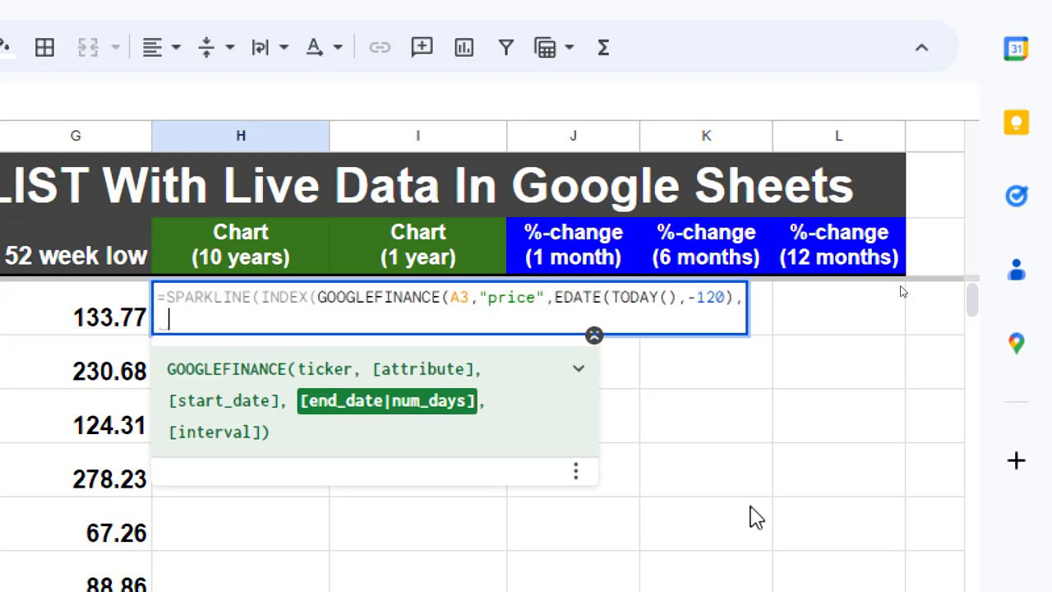
Use TODAY() as the end date, and close INDEX in H3 with an empty row argument and column 2
type("TODAY")
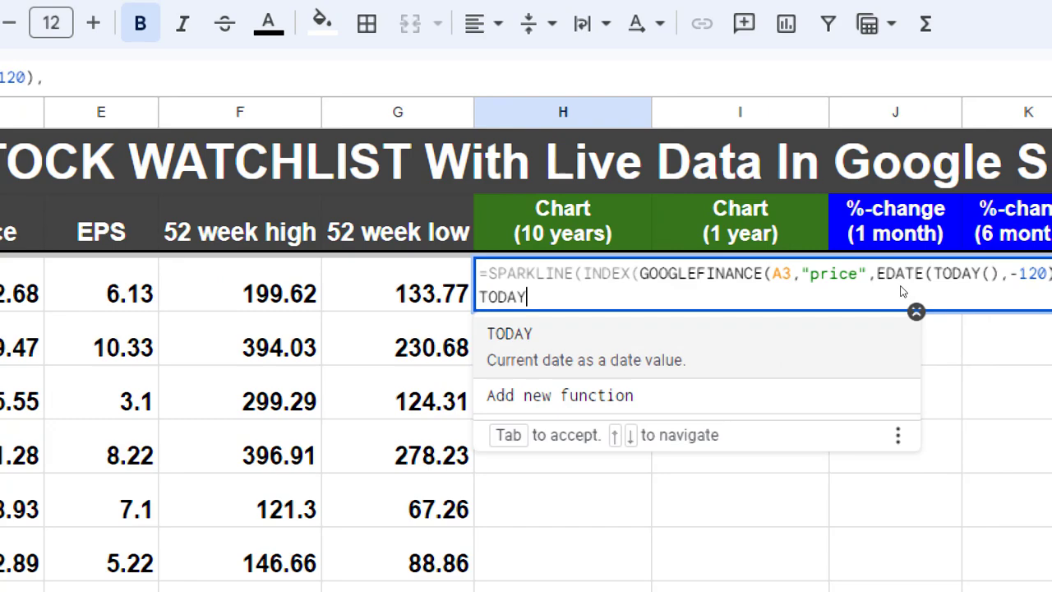
type("())")
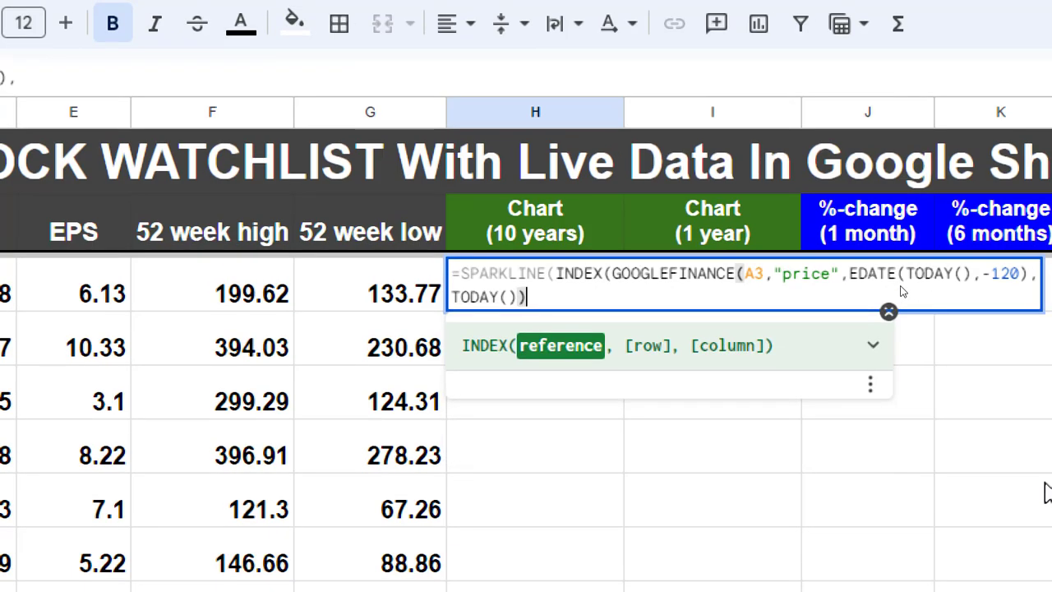
type(",")
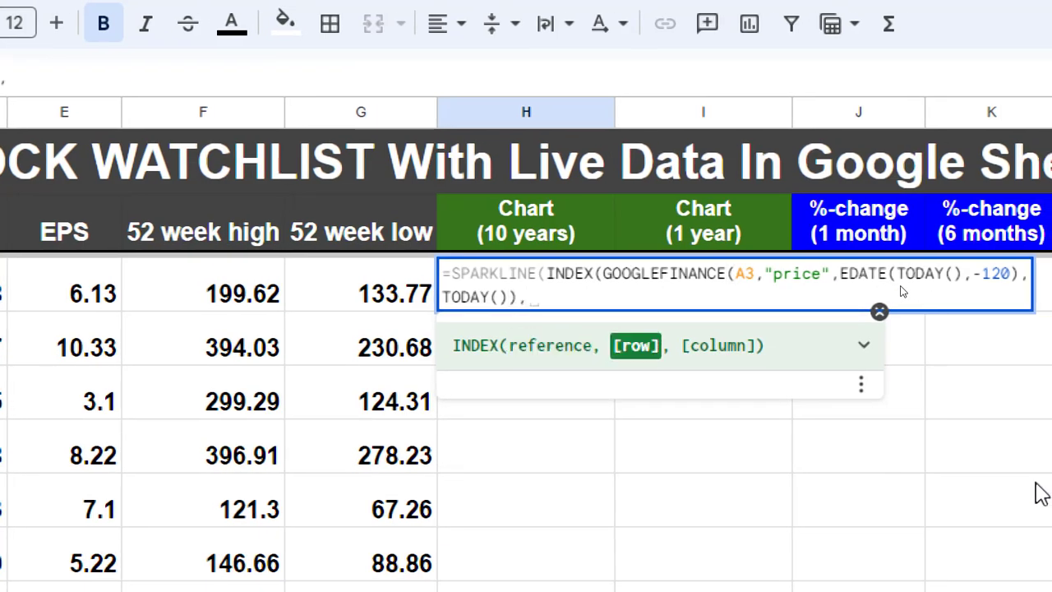
type(",")
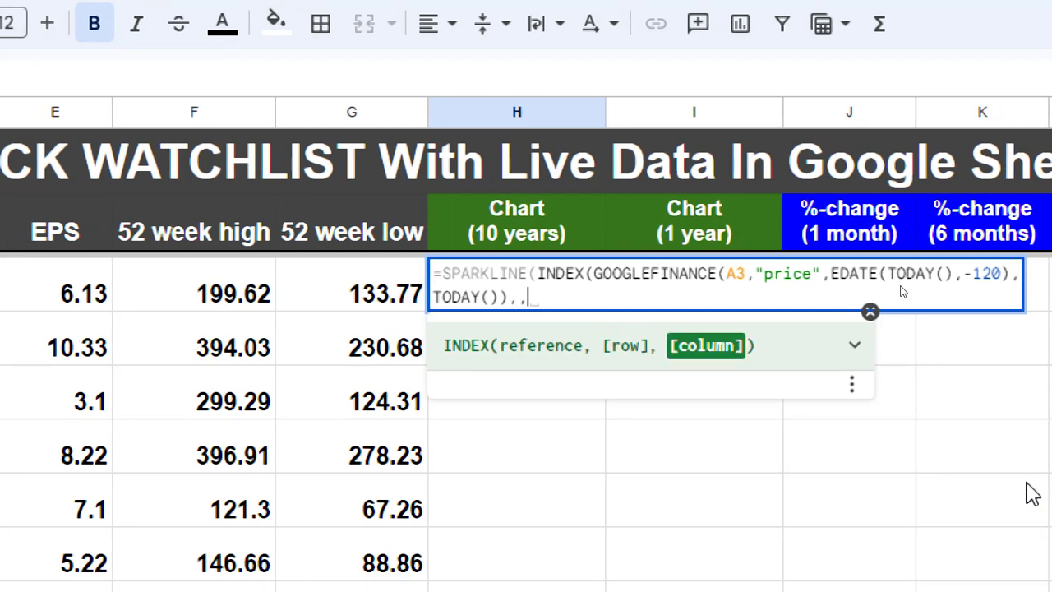
type("2)")
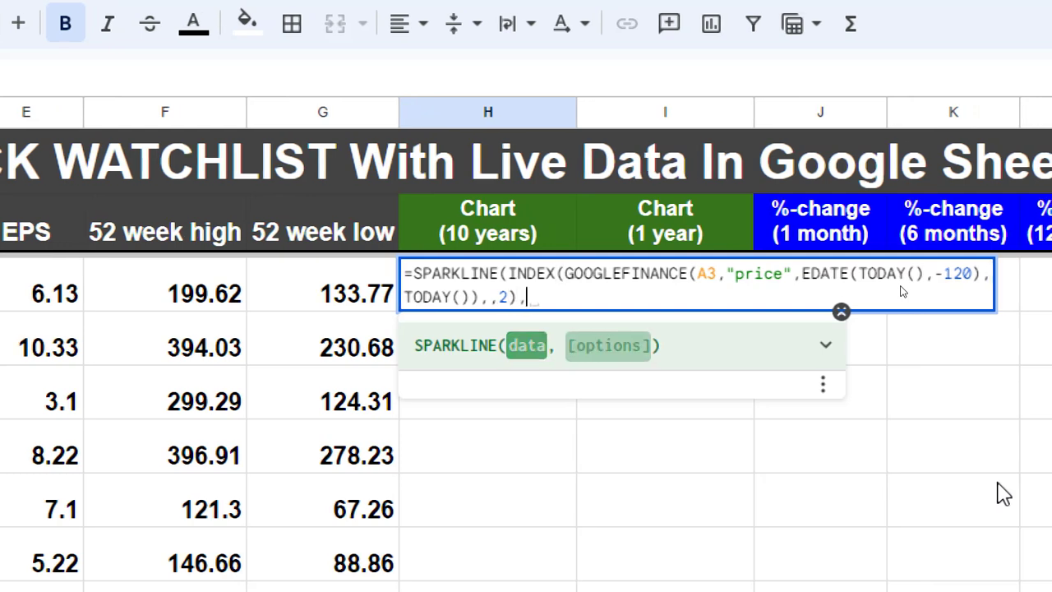
Open the SPARKLINE options array in the H3 formula with the pair "charttype","column"
type(",")
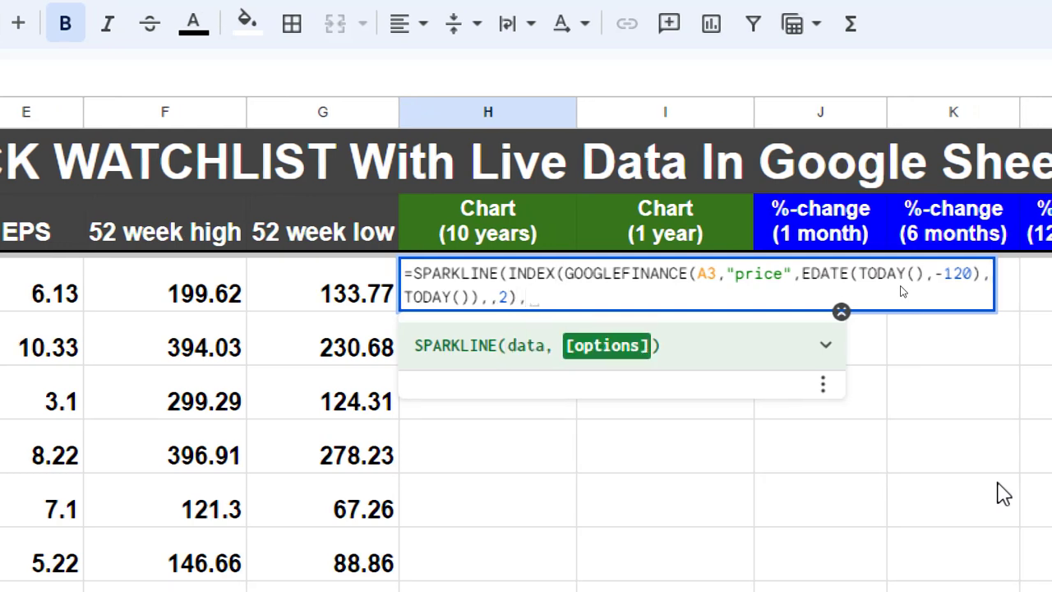
type("{")
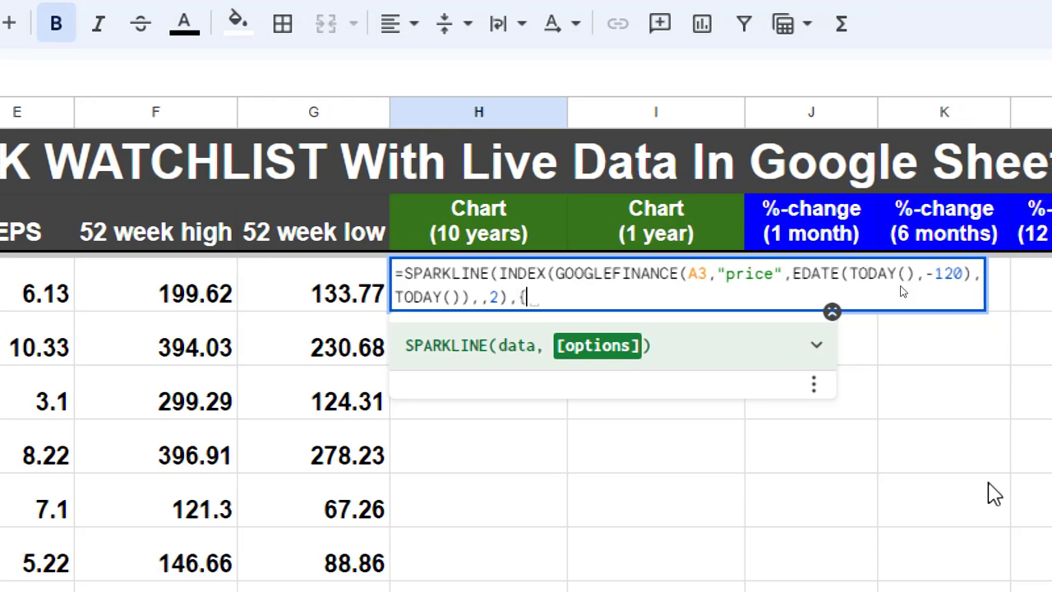
type("\"")
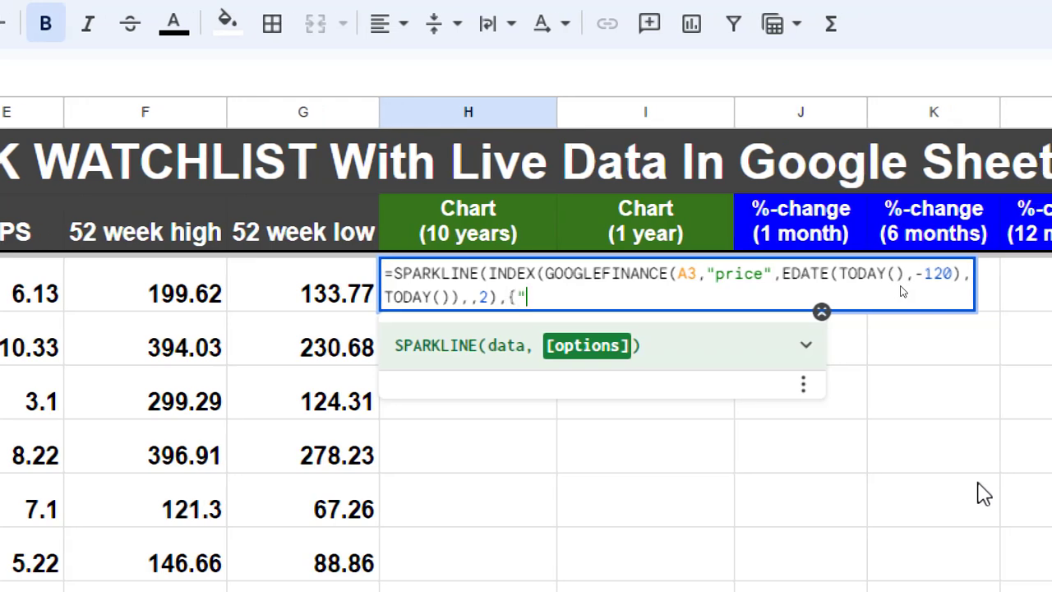
type("charttype")
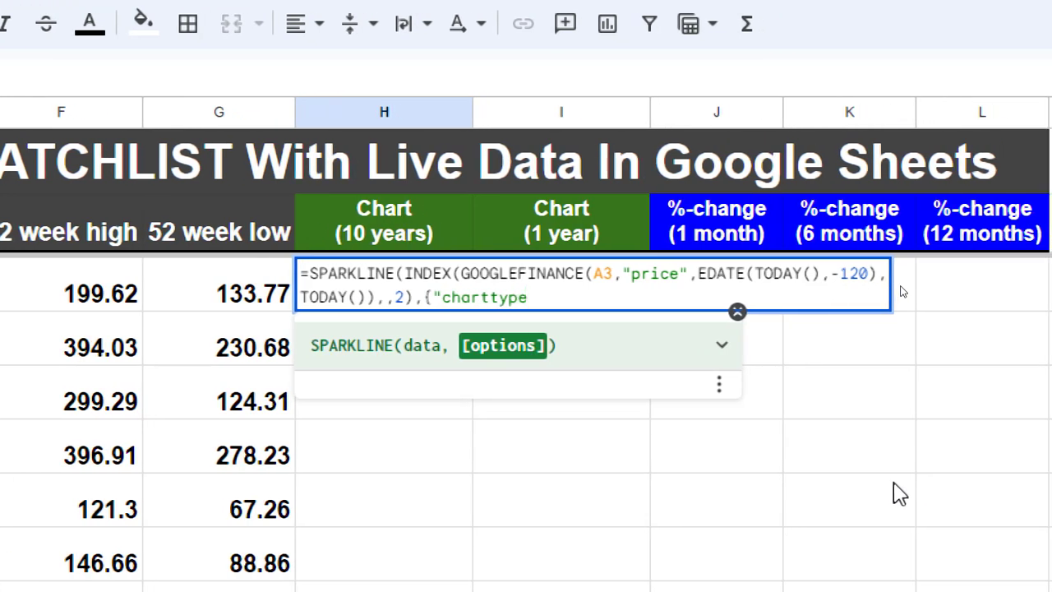
type("\"")
type(",\"")
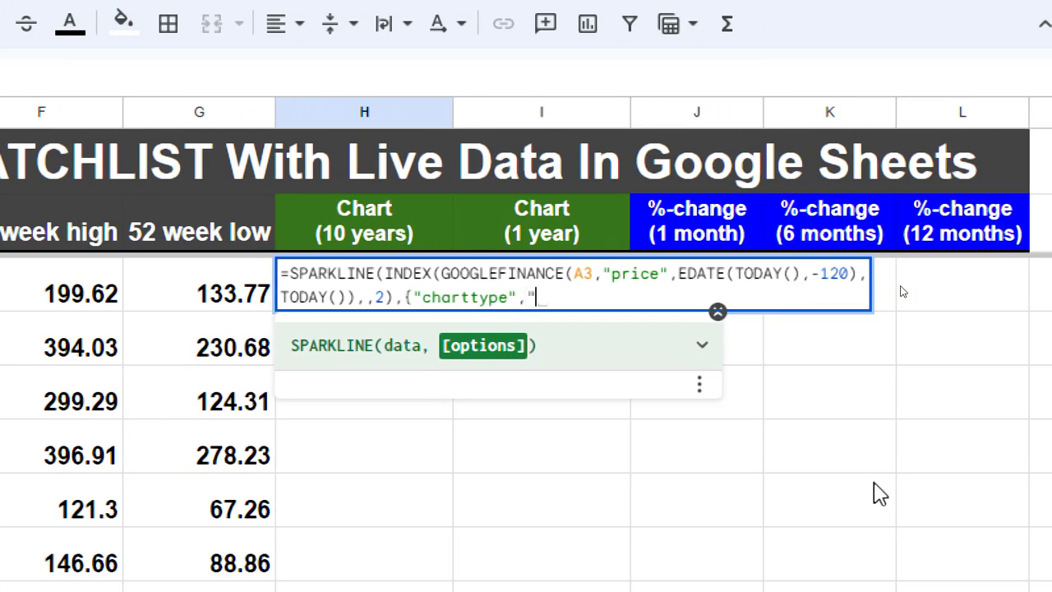
type("column")
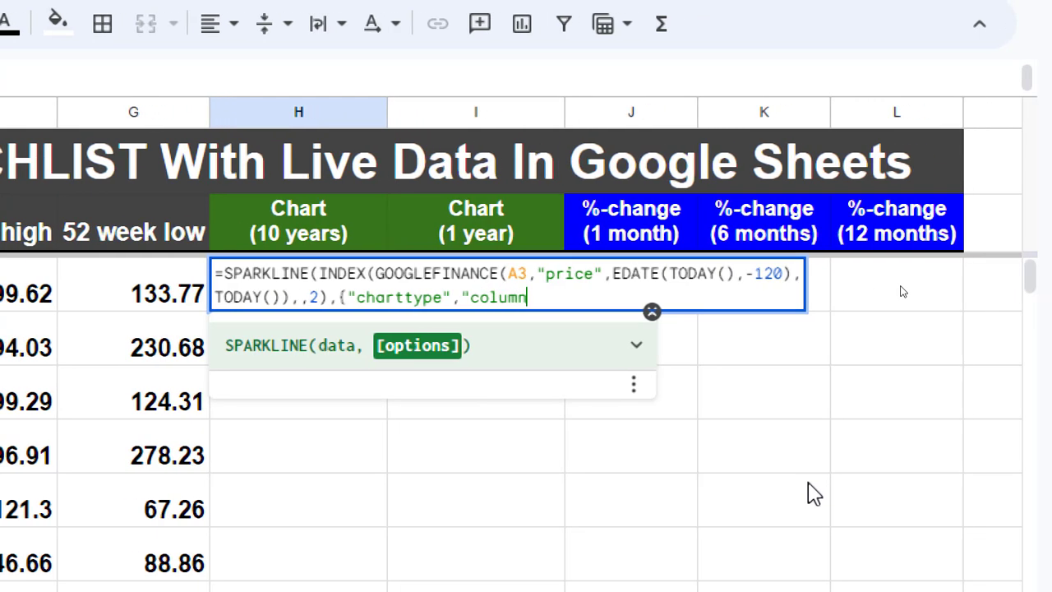
type("\"")
type(";")
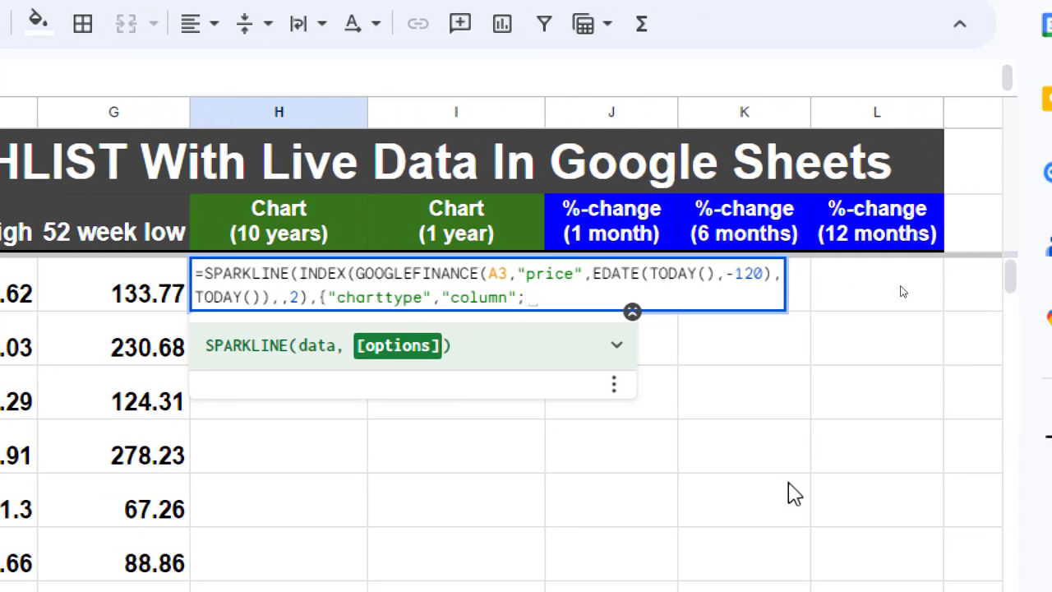
Add the option pair "color","green" to the SPARKLINE formula in H3, close the options array and enter the formula
type("\"")
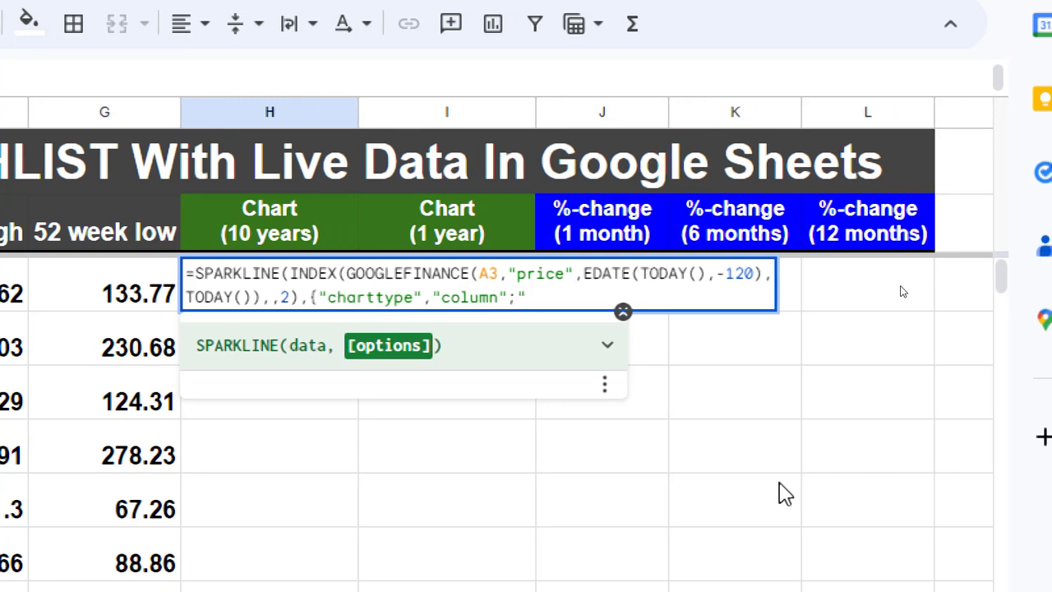
type("color\"")
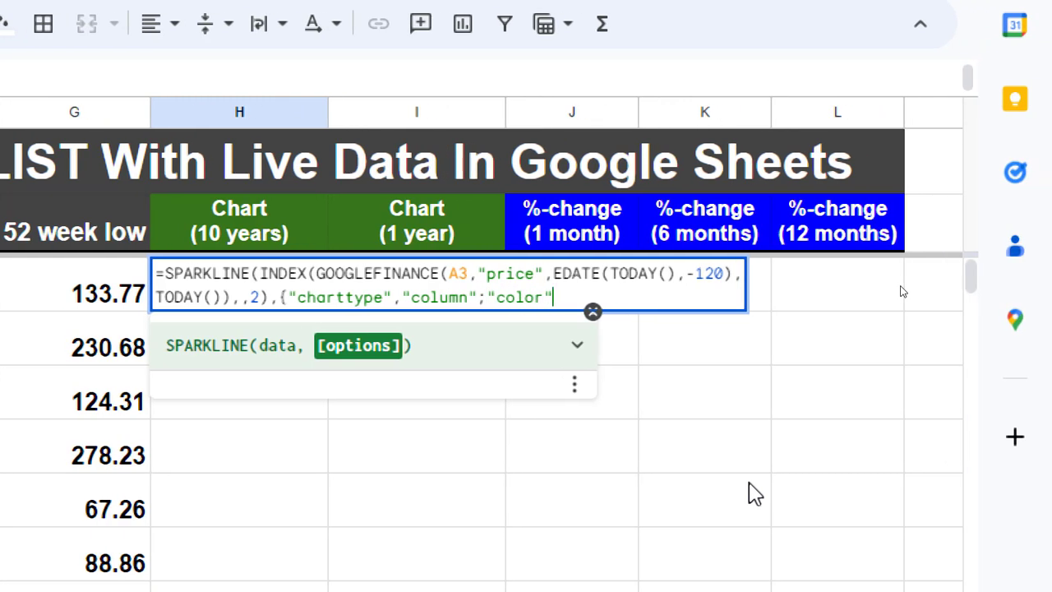
type(",\"green\"}")
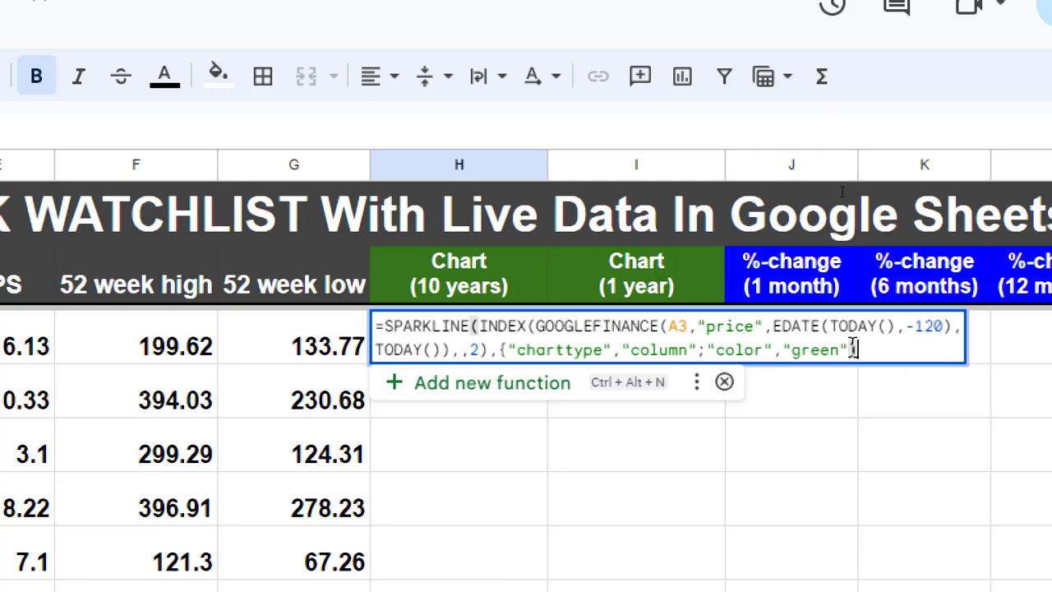
type(")")
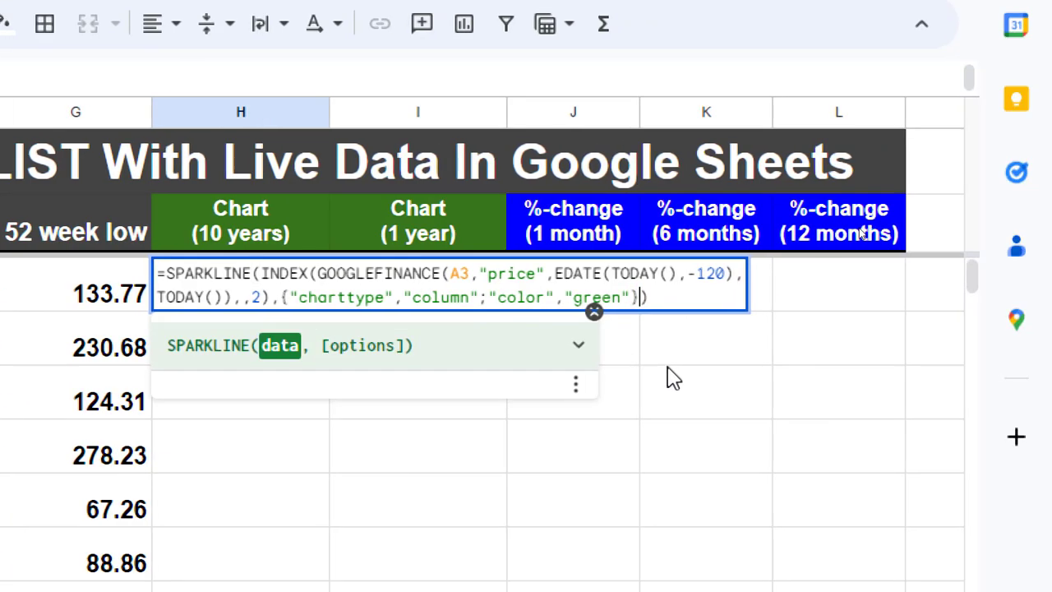
key("Right")
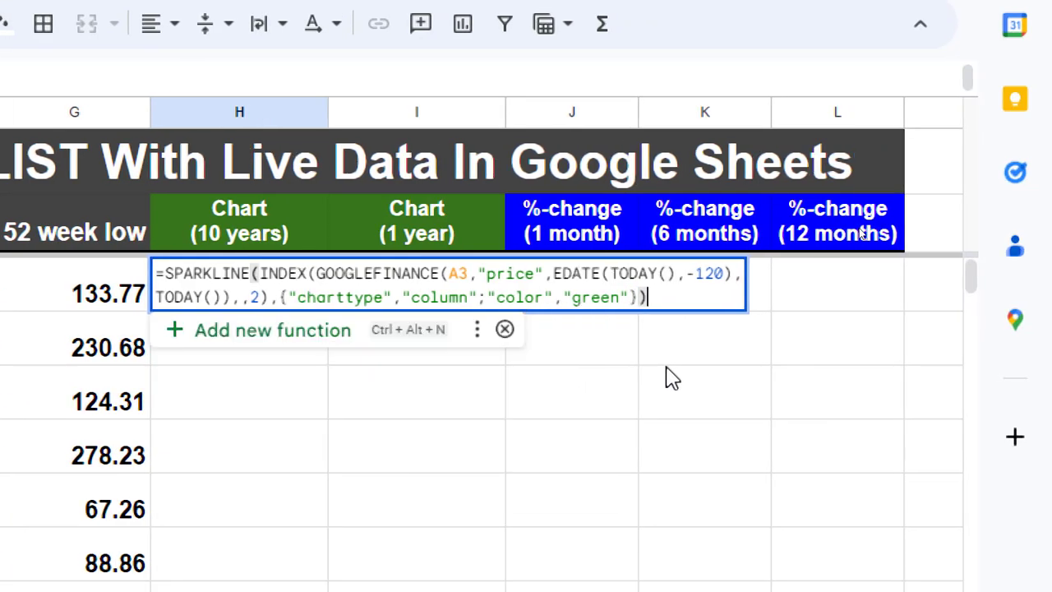
key("Return")
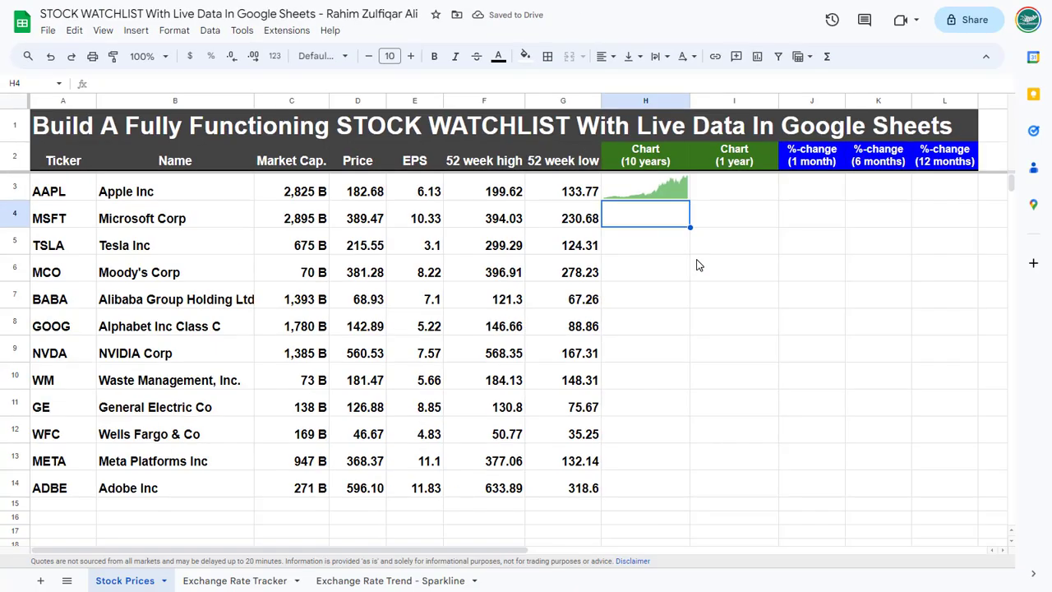
Fill the 10-year chart formula from H3 down to H14 for all tickers
key("Up")
key("shift+Down")
key("shift+Down")
key("shift+Down")
key("shift+Down")
key("shift+Down")
key("shift+Down")
key("shift+Down")
key("shift+Down")
key("shift+Down")
key("shift+Down")
key("shift+Down")
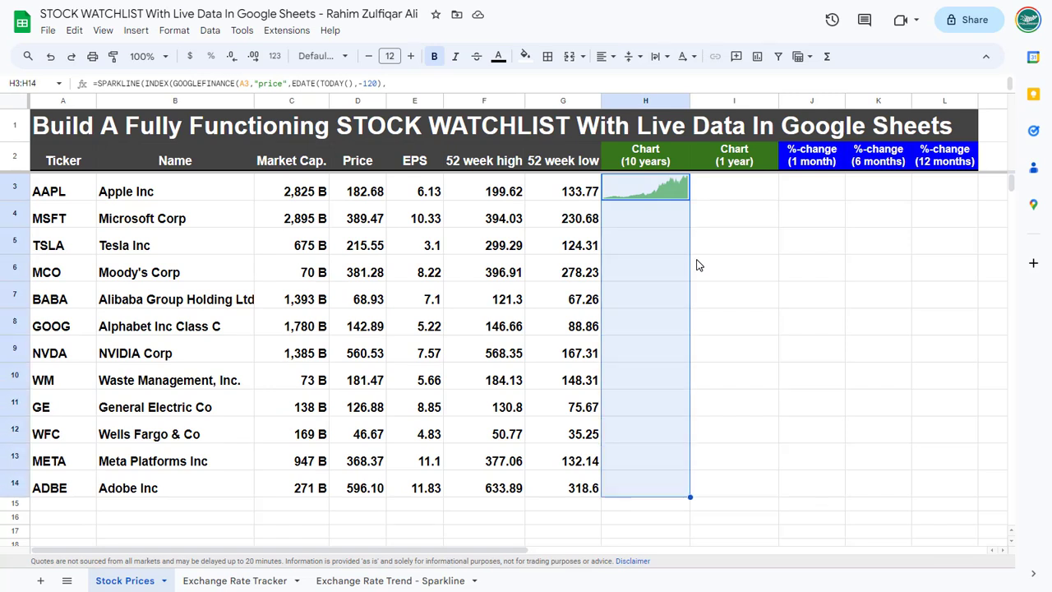
key("ctrl+d")
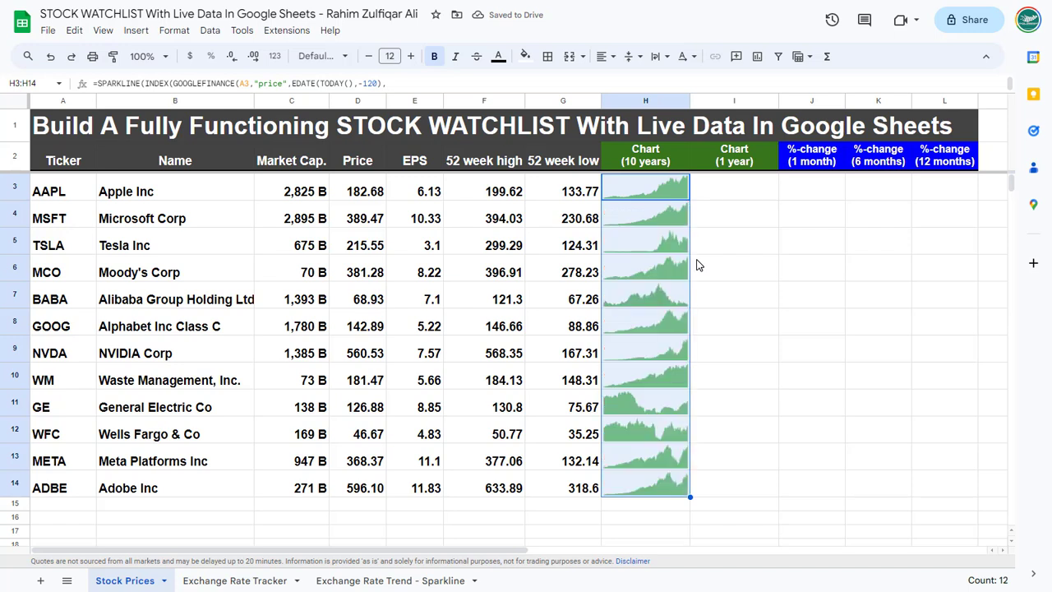
Examine the 10-year column charts in H3:H14 ticker by ticker
key("Left")
key("Right")
key("Down")
key("Down")
key("Down")
key("Down")
key("Down")
key("Down")
key("Down")
key("Down")
key("Down")
key("Down")
key("Down")
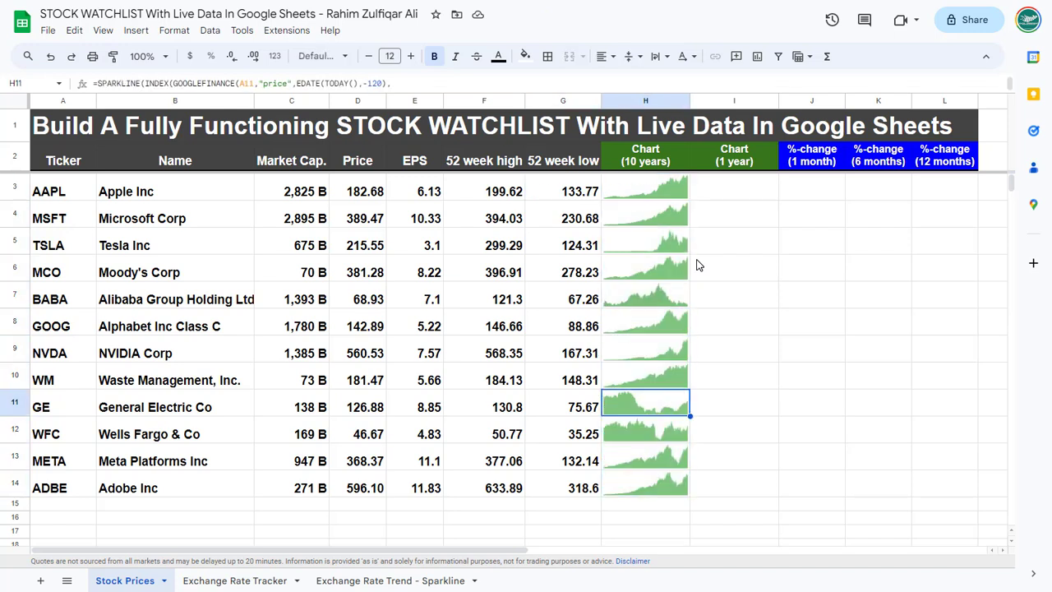
key("Up")
key("Up")
key("Up")
key("Up")
key("Up")
key("Up")
key("Up")
key("Up")
key("Up")
key("Up")
key("Up")
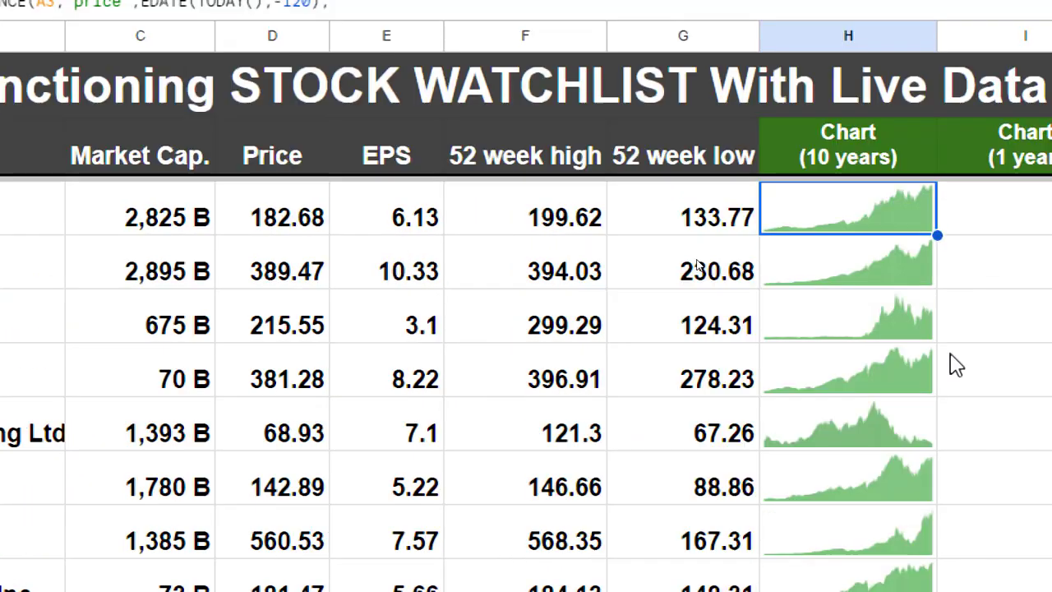
Change the chart type in the H3 SPARKLINE formula to "line"
key("Return")
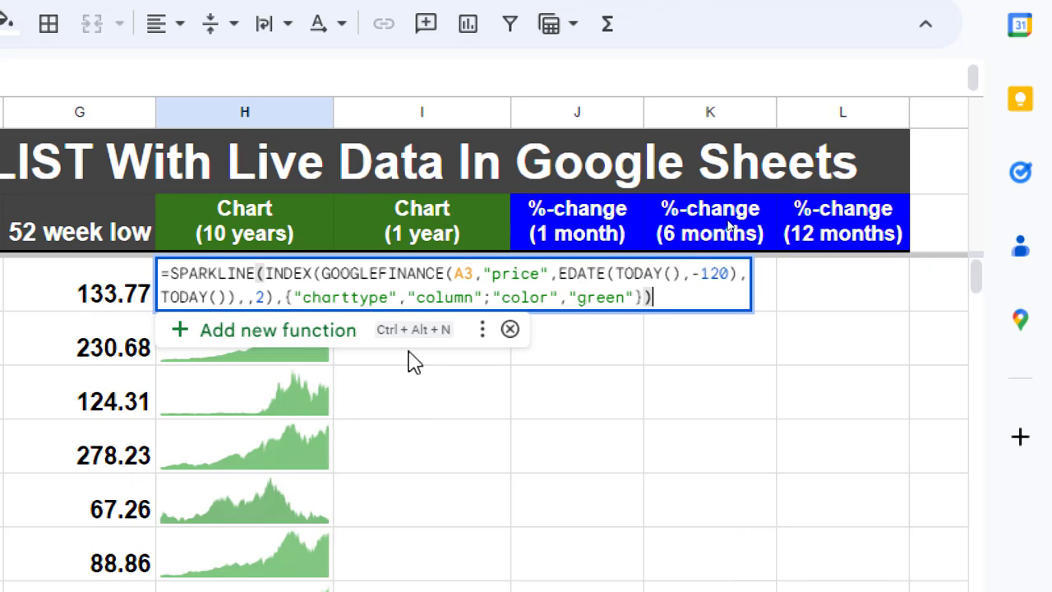
left_click(471, 299)
key("BackSpace")
key("BackSpace")
key("BackSpace")
key("BackSpace")
key("BackSpace")
key("BackSpace")
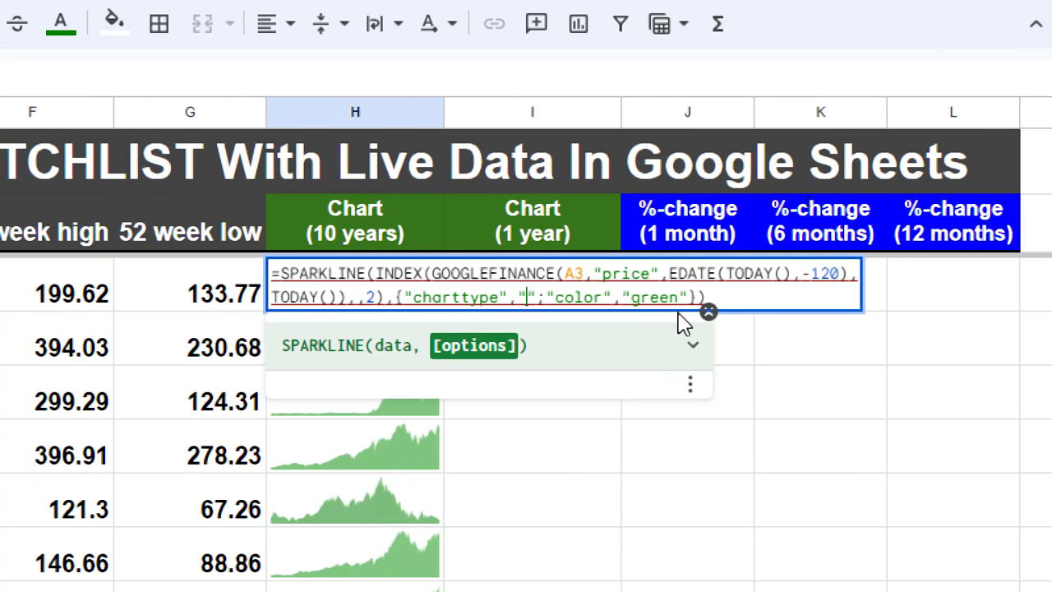
type("line")
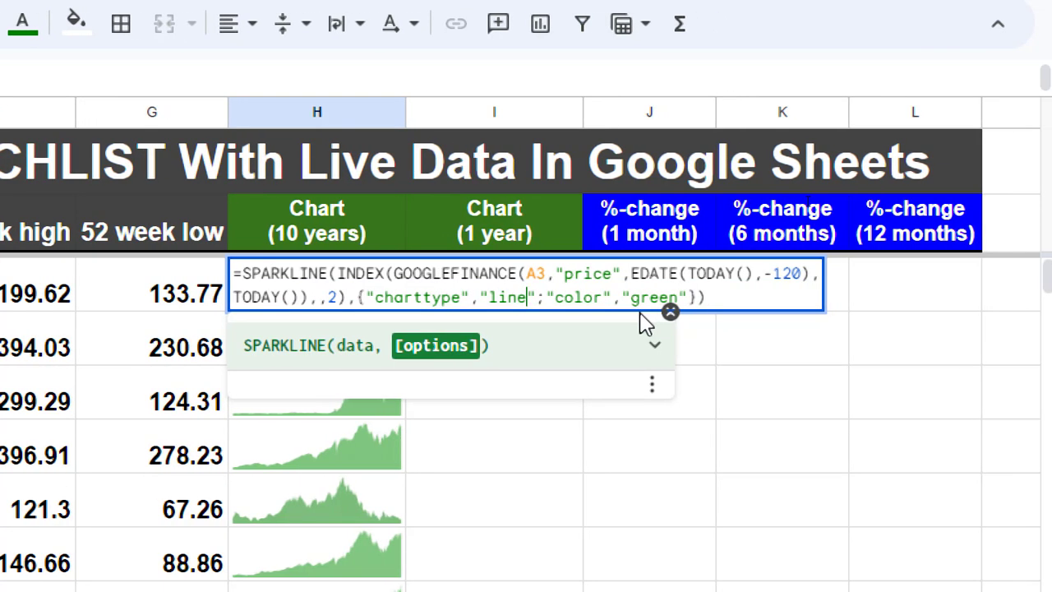
key("Return")
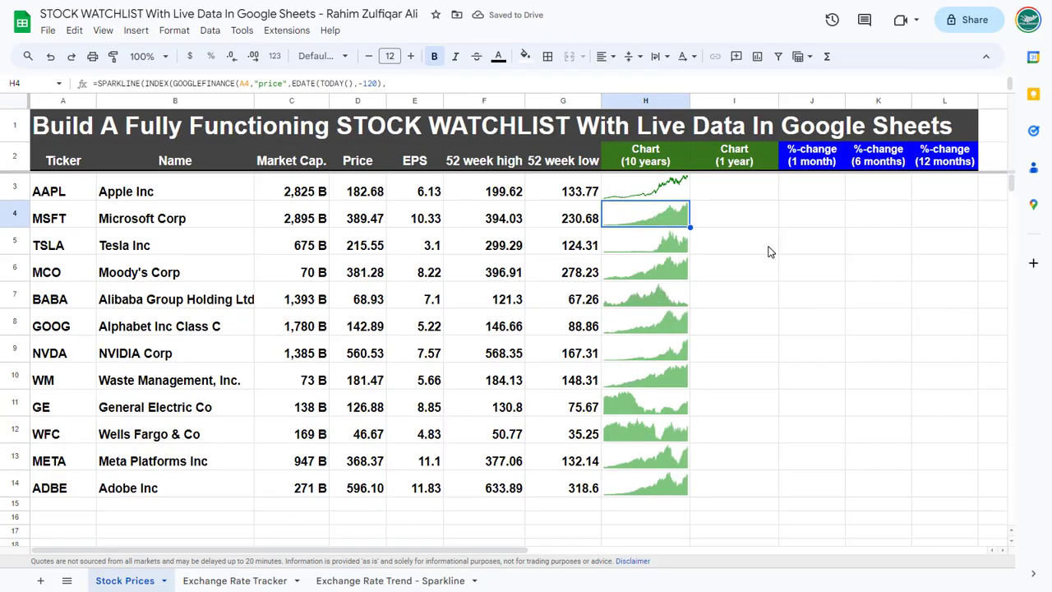
Fill the line chart formula from H3 down to H14
key("Up")
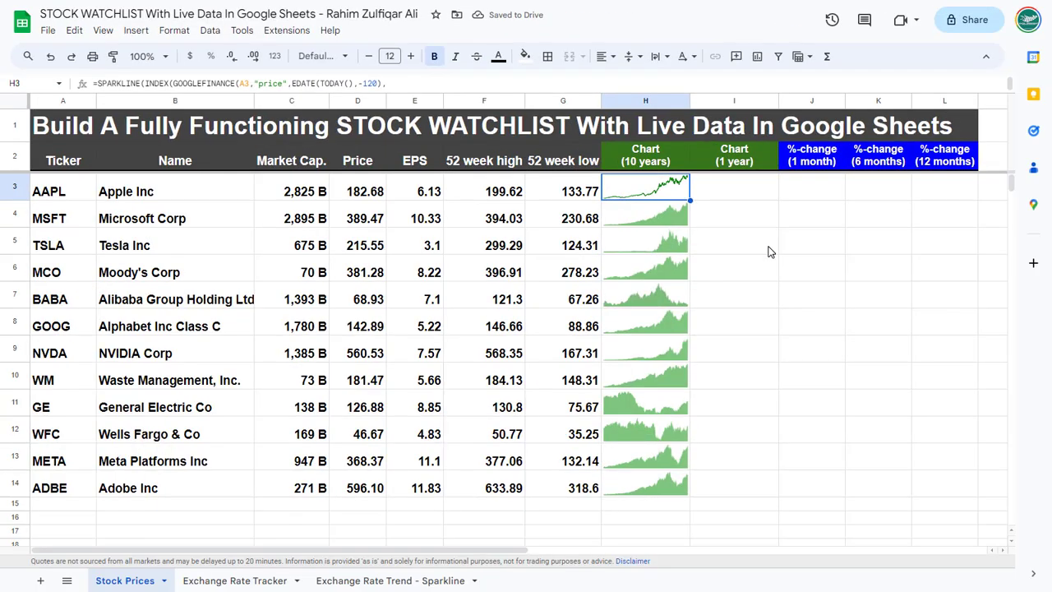
key("shift+Down")
key("shift+Down")
key("shift+Down")
key("shift+Down")
key("shift+Down")
key("shift+Down")
key("shift+Down")
key("shift+Down")
key("shift+Down")
key("shift+Down")
key("shift+Down")
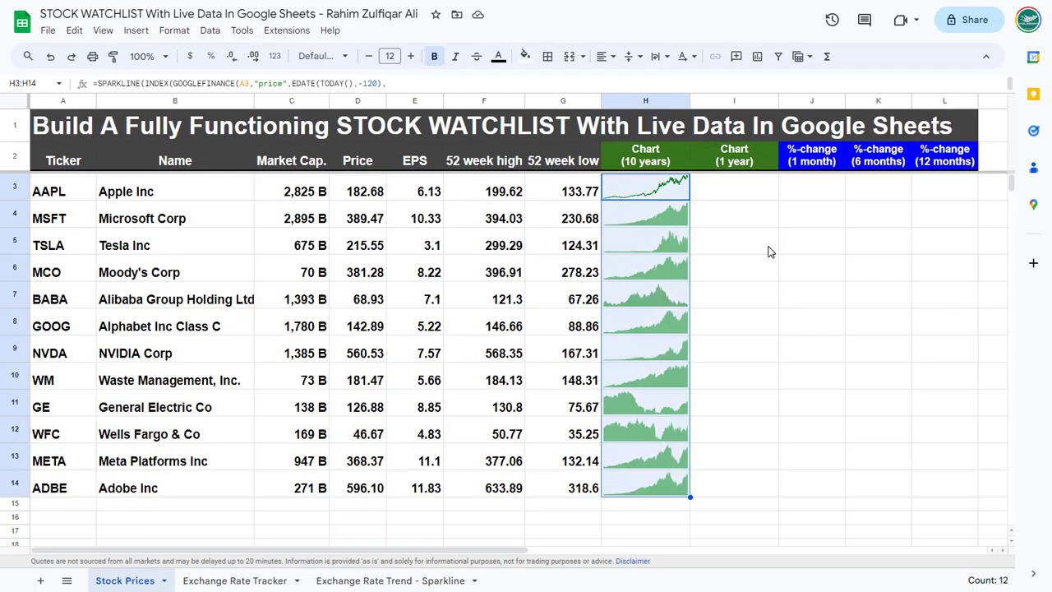
key("ctrl+d")
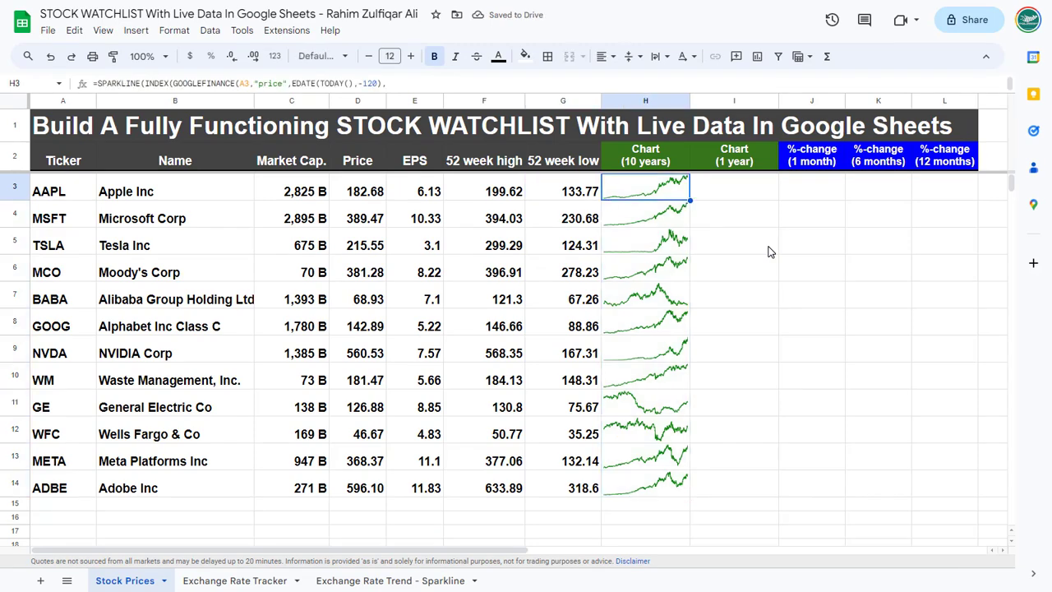
Examine the 10-year line charts down column H, ending back at H3
key("Down")
key("Down")
key("Down")
key("Down")
key("Down")
key("Down")
key("Down")
key("Down")
key("Down")
key("Down")
key("Down")
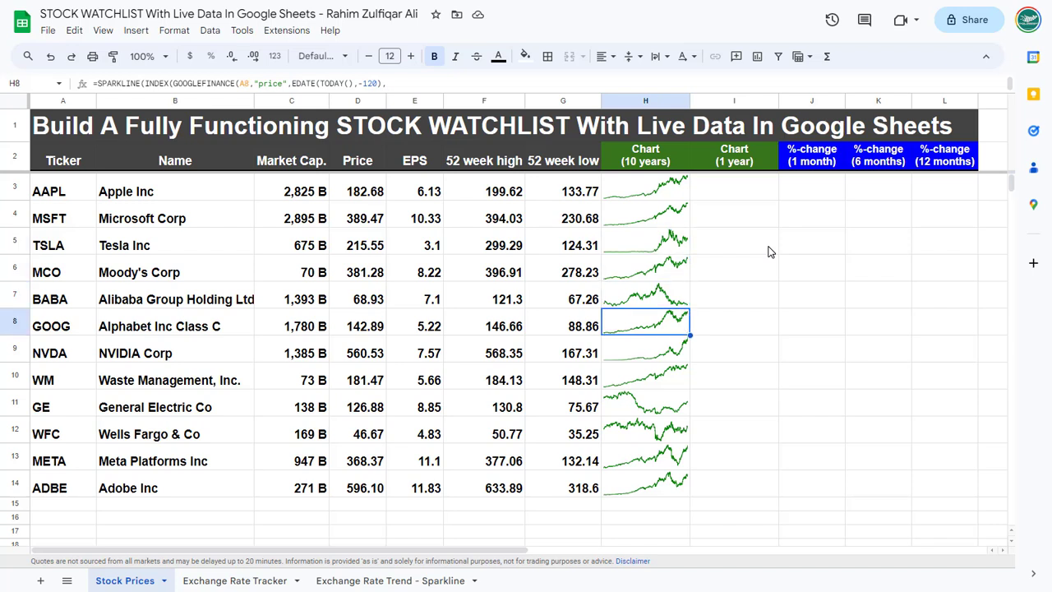
key("Up")
key("Up")
key("Up")
key("Up")
key("Up")
key("Up")
key("Up")
key("Up")
key("Up")
key("Up")
key("Up")
Set the chart type in the H3 SPARKLINE formula back to "column"
key("Return")
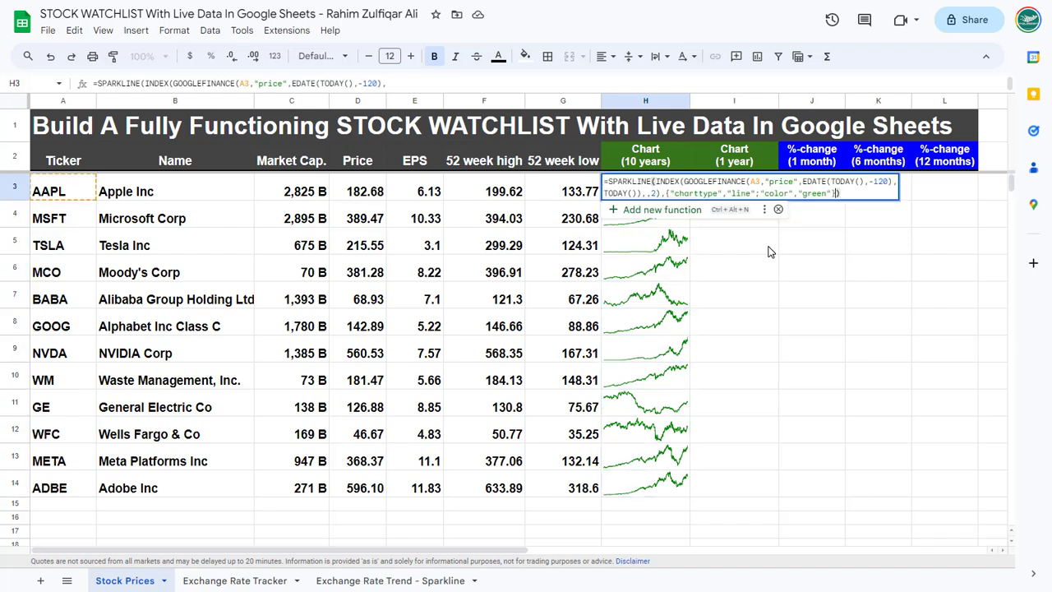
key("Left")
key("Left")
key("Left")
key("Left")
key("Left")
key("Left")
key("Left")
key("Left")
key("Left")
key("Left")
key("Left")
key("Left")
key("Left")
key("Left")
key("Left")
key("Left")
key("Left")
key("Left")
key("Left")
key("Left")
key("BackSpace")
key("BackSpace")
key("BackSpace")
key("BackSpace")
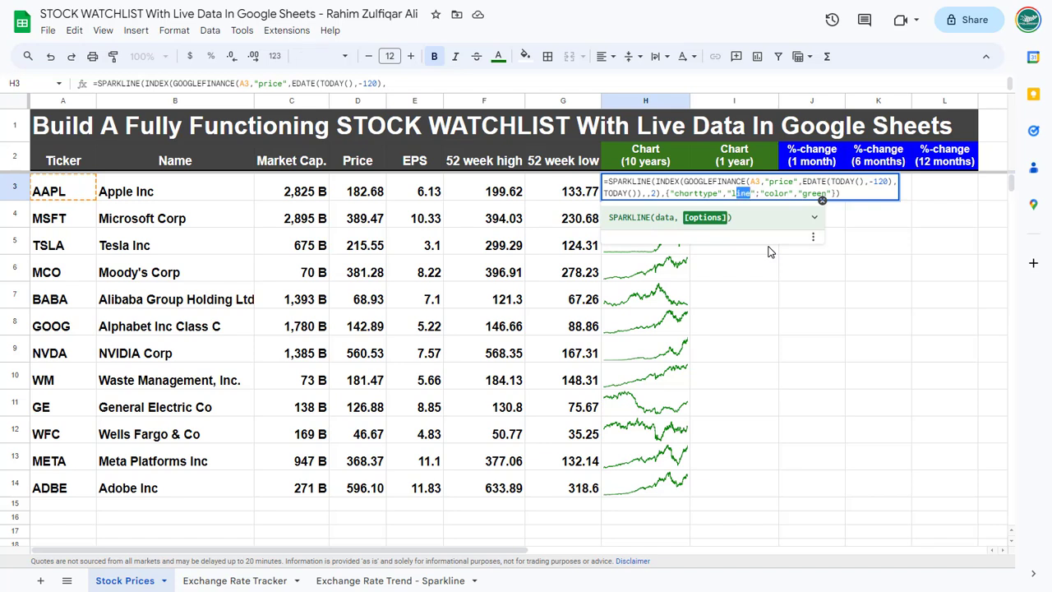
type("col")
type("umn")
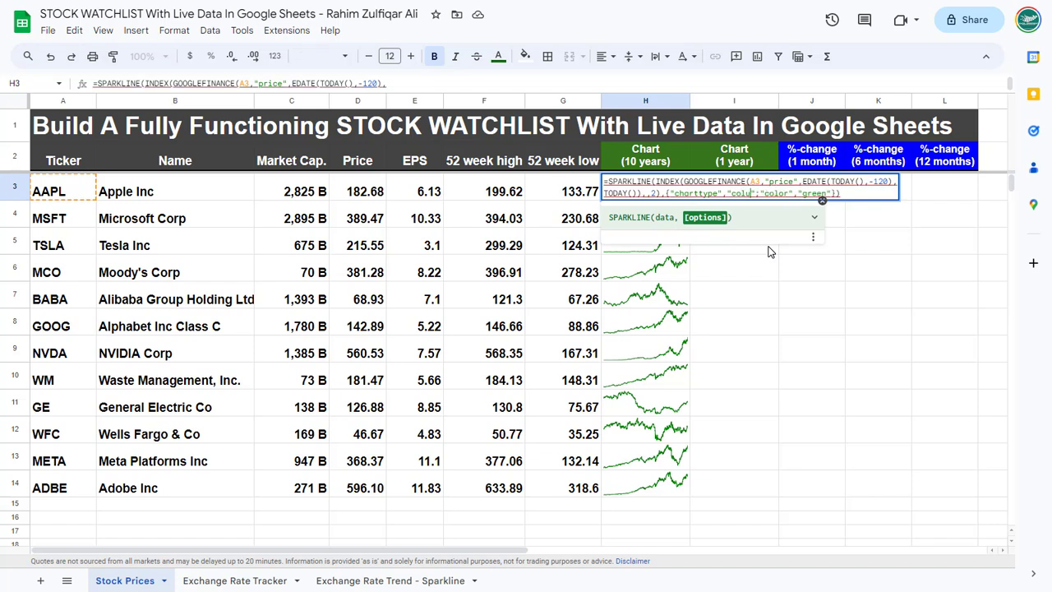
key("Return")
Fill the column chart formula from H3 down to H14, replacing the line charts
key("Up")
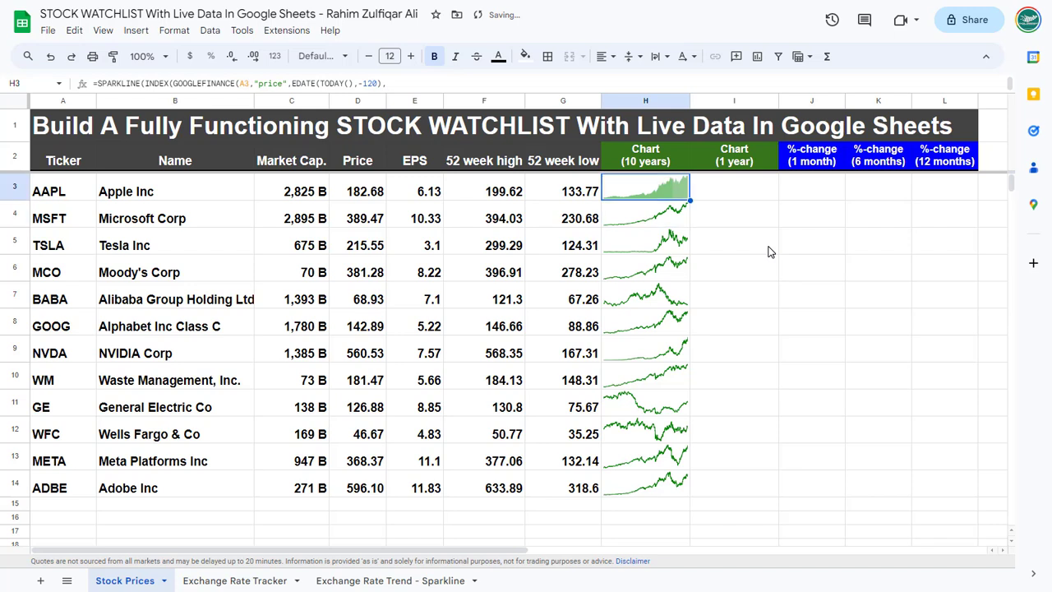
key("shift+Down")
key("shift+Down")
key("shift+Down")
key("shift+Down")
key("shift+Down")
key("shift+Down")
key("shift+Down")
key("shift+Down")
key("shift+Down")
key("shift+Down")
key("shift+Down")
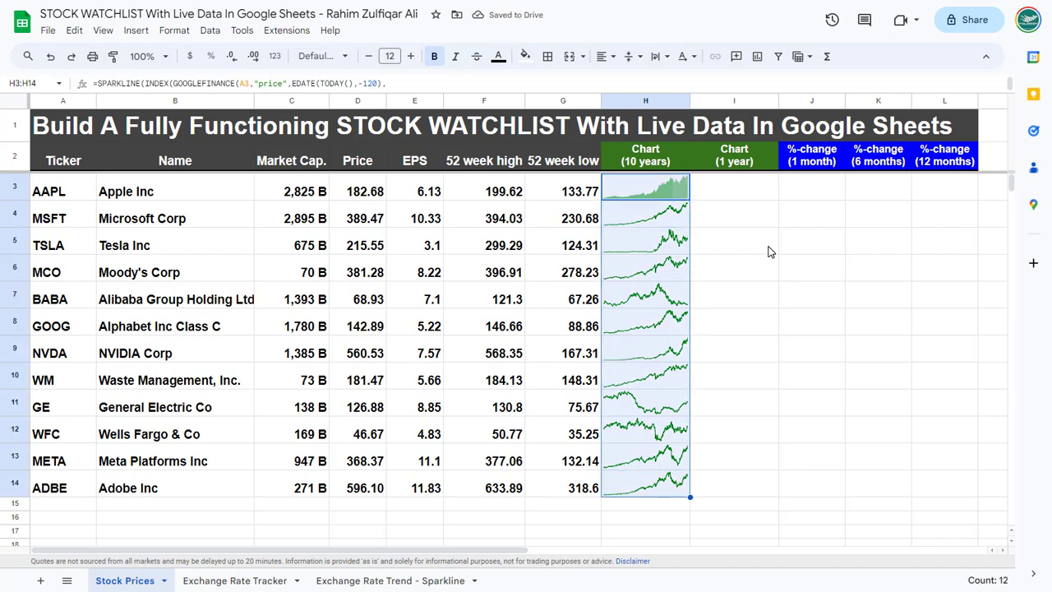
key("ctrl+d")
key("Up")
key("Down")
Copy the full SPARKLINE formula text from H3 into I3, keeping the ticker reference A3
key("Right")
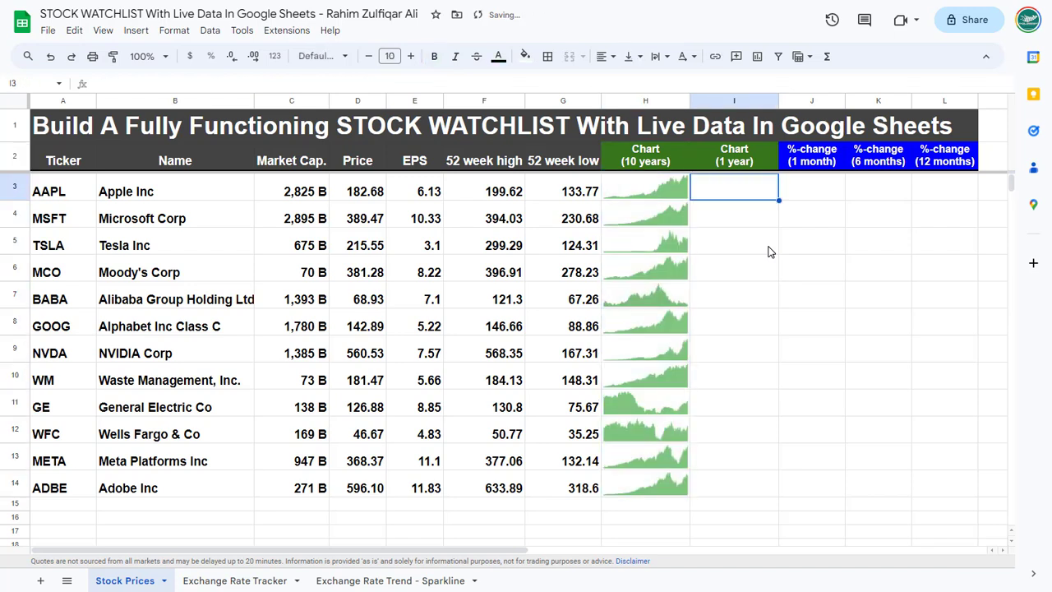
key("Left")
key("F2")
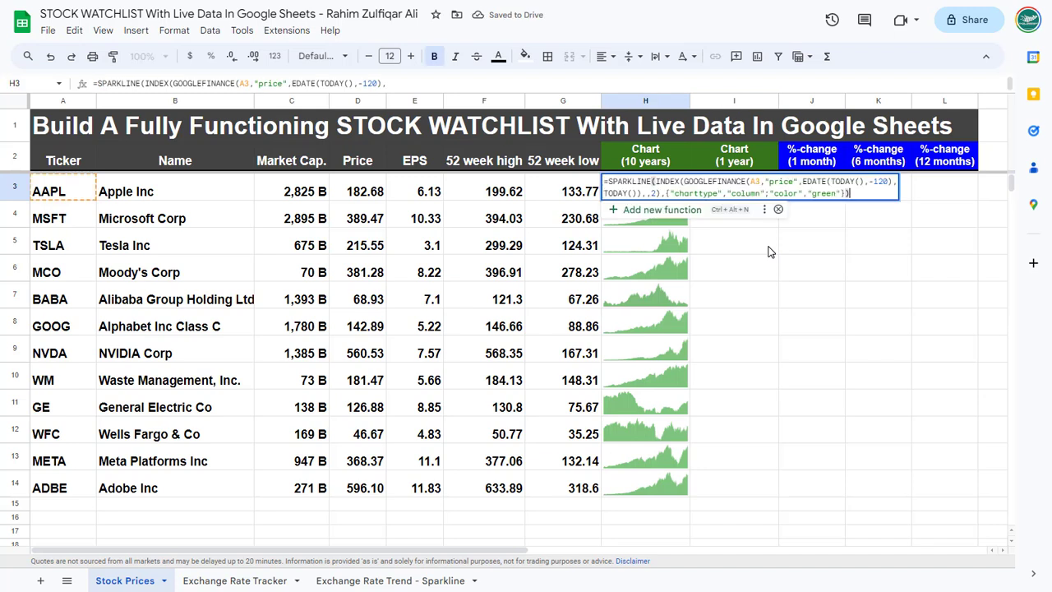
key("ctrl+a")
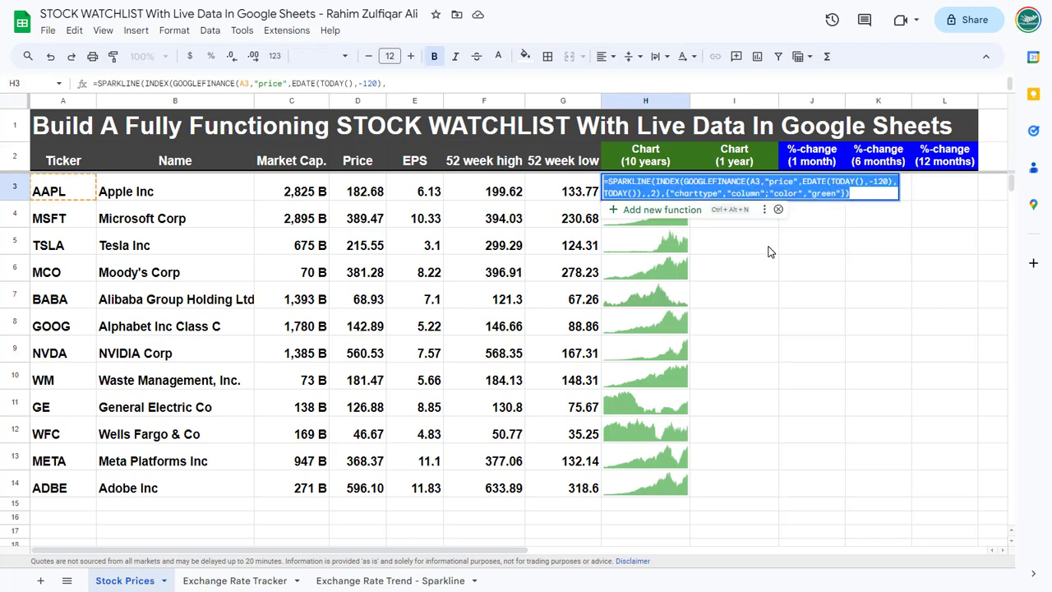
key("Tab")
key("F2")
type("=SPARKLINE(INDEX(GOOGLEFINANCE(A3,\"price\",EDATE(TODAY(),-12),TODAY()),,2),{\"charttype\",\"column\";\"color\",\"green\"})")
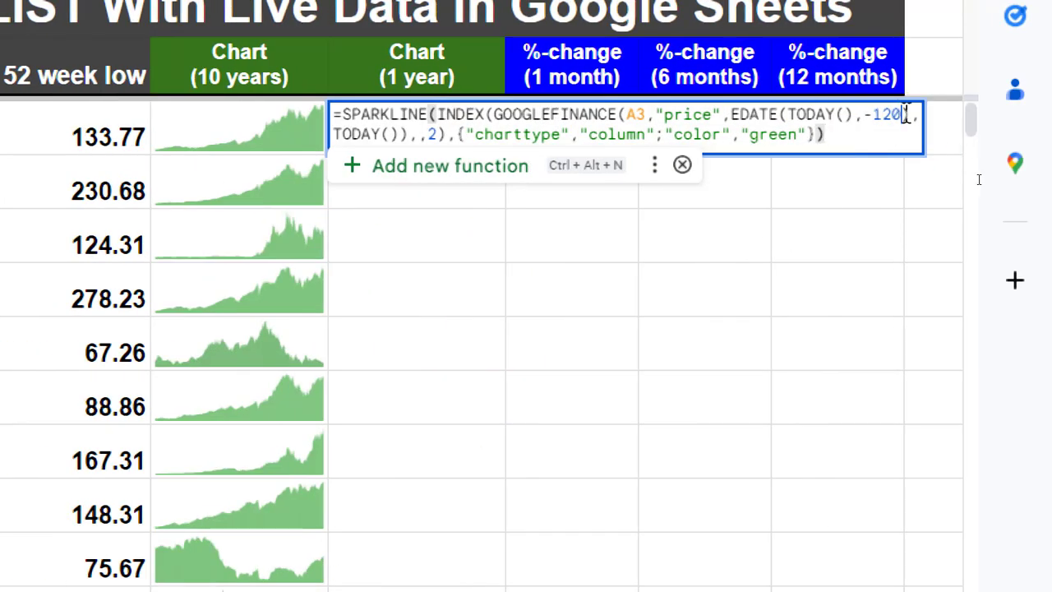
Set the EDATE offset in the I3 formula to -12 months and enter the formula
left_click(905, 116)
key("BackSpace")
key("BackSpace")
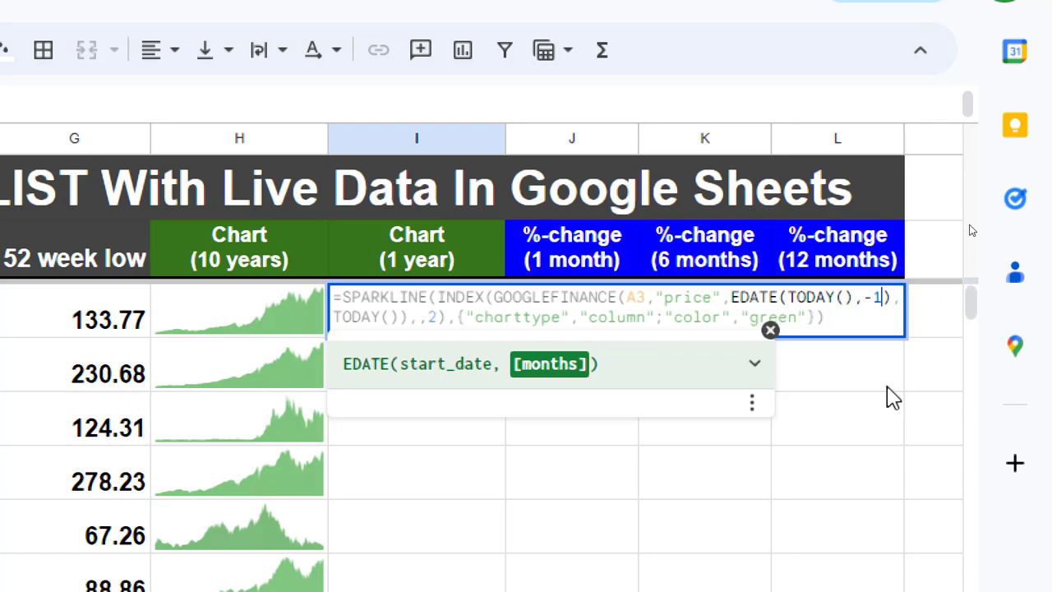
type("2")
key("Return")
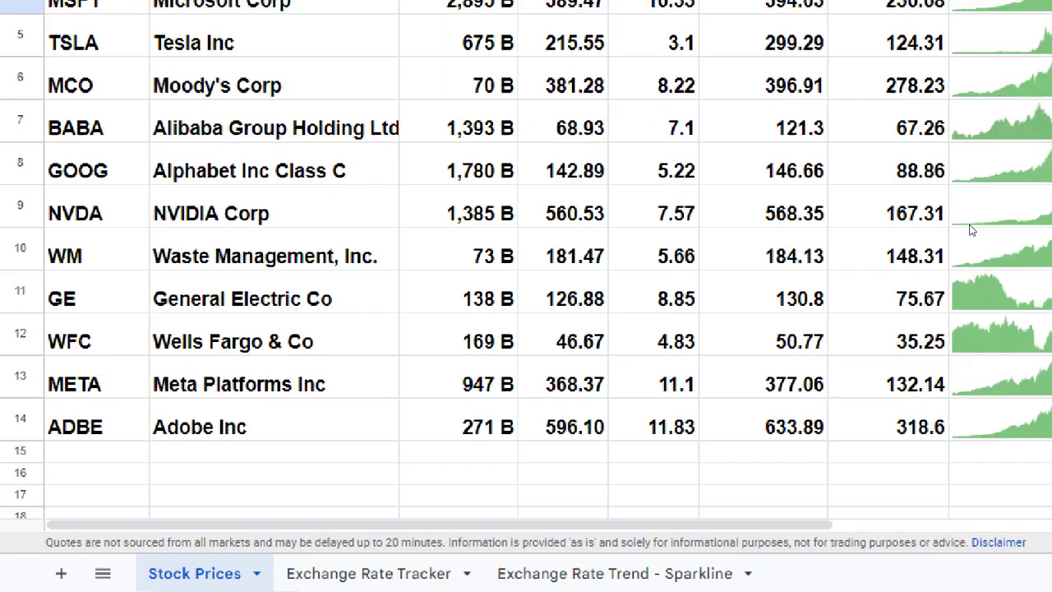
Fill the 1-year chart formula from I3 down to I14 for all tickers
key("shift+Up")
key("shift+Down")
key("shift+Down")
key("shift+Down")
key("shift+Down")
key("shift+Down")
key("shift+Down")
key("shift+Down")
key("shift+Down")
key("shift+Down")
key("shift+Down")
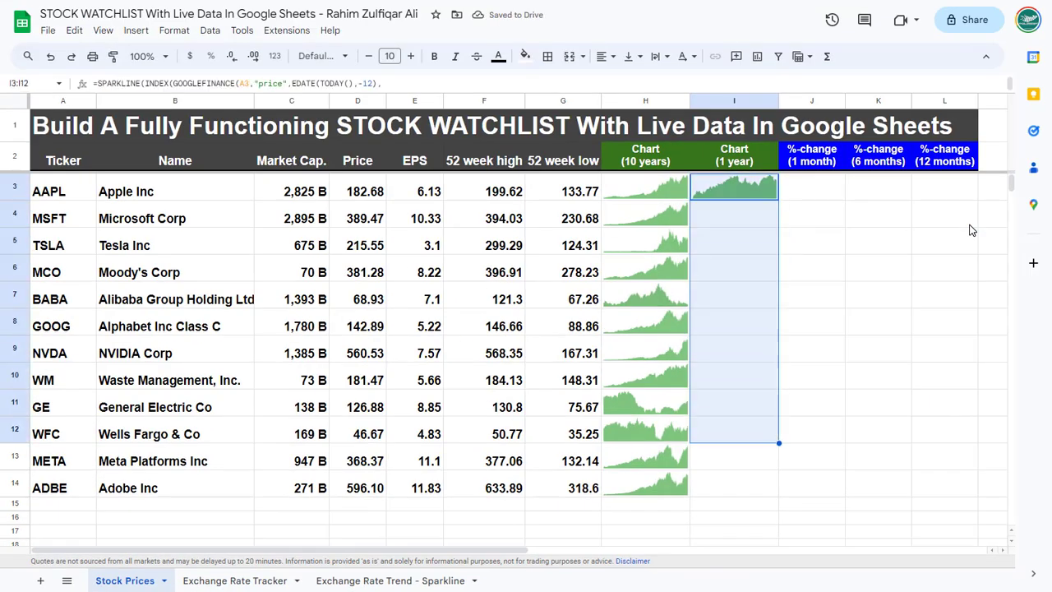
key("ctrl+d")
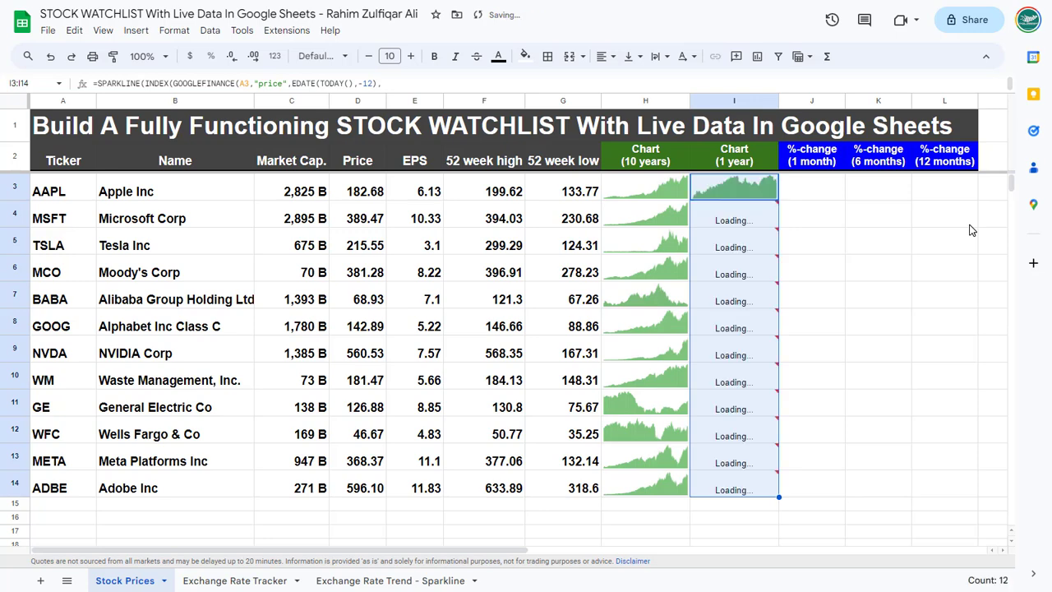
key("Escape")
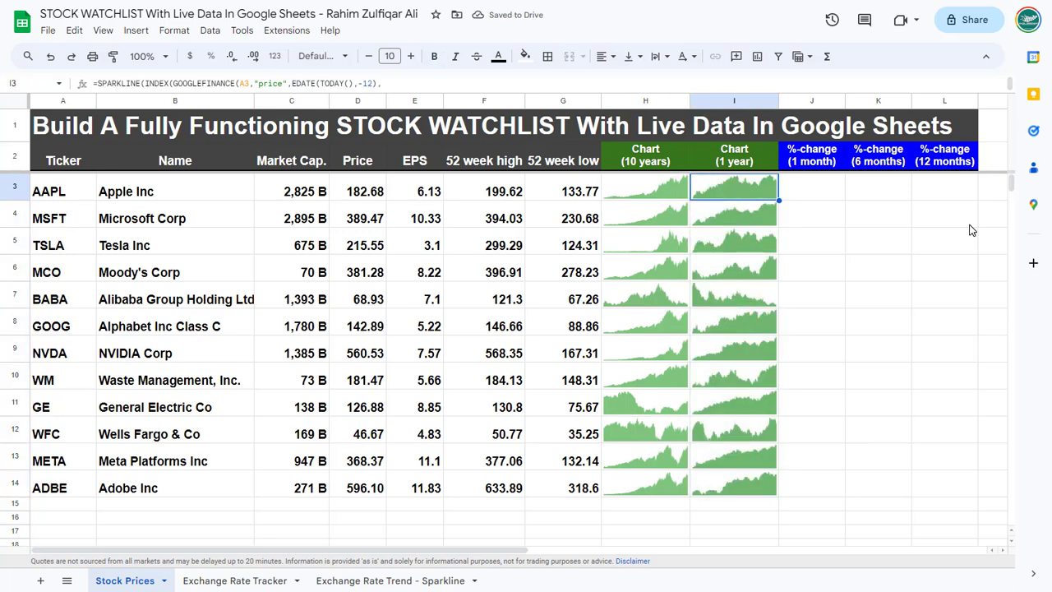
Begin the 1-month change formula in J3 with =(D3-INDEX(GOOGLEFINANCE(A3,"price", using the price in D3 and the ticker in A3
key("Right")
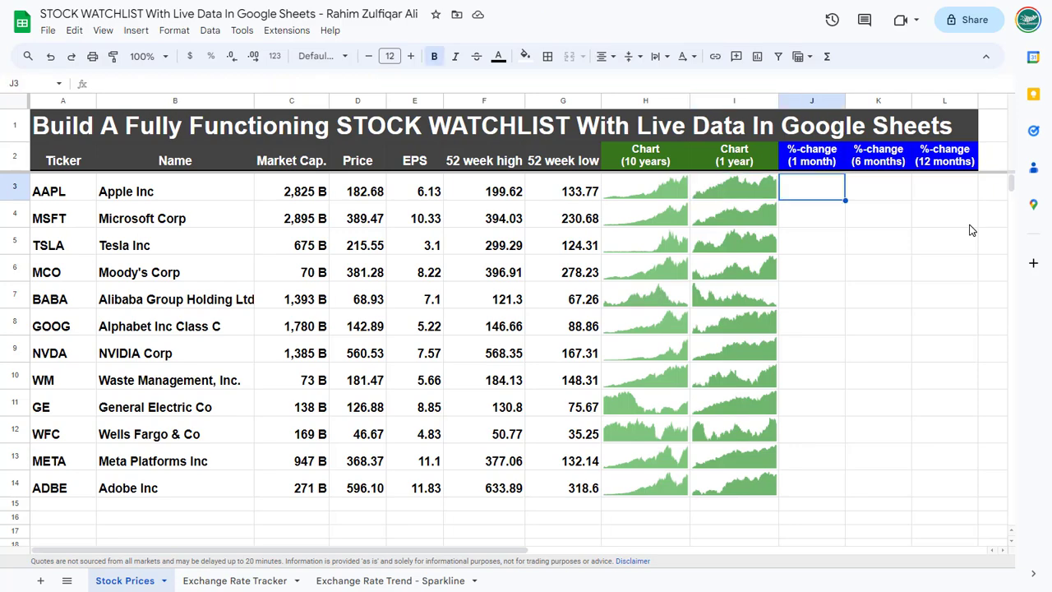
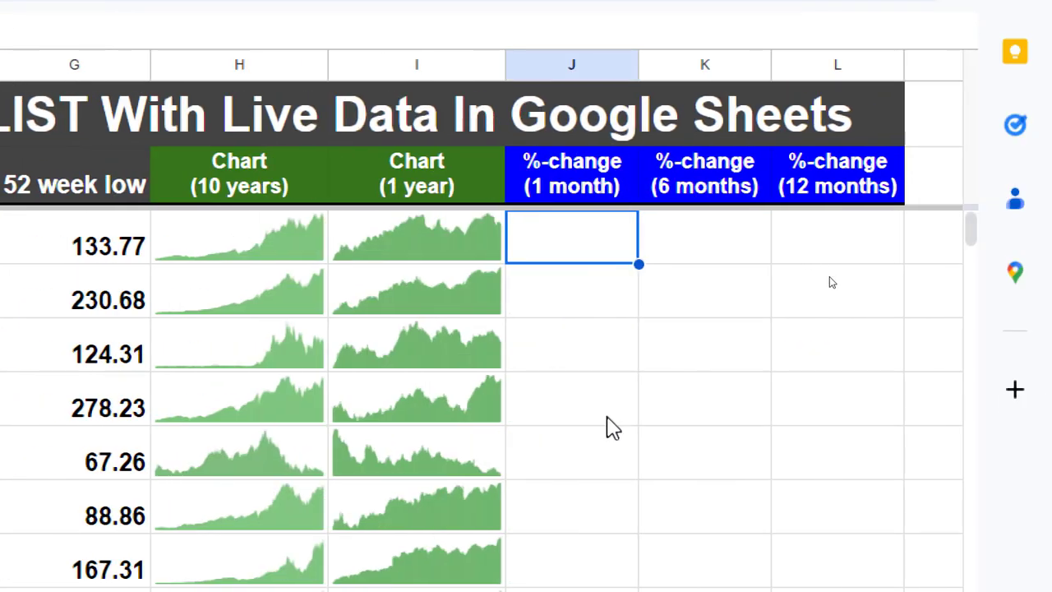
type("=")
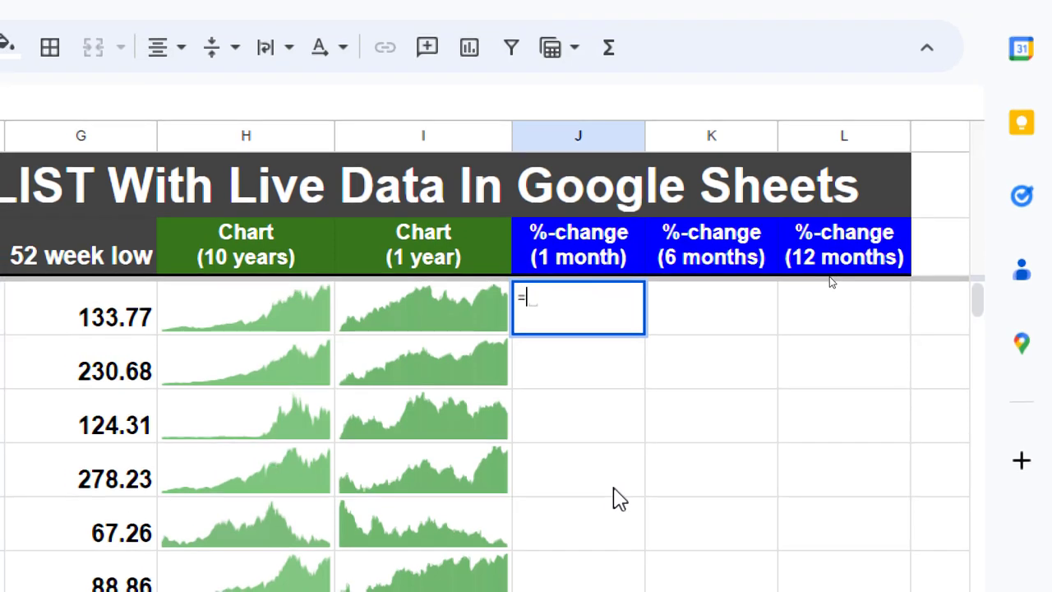
type("(")
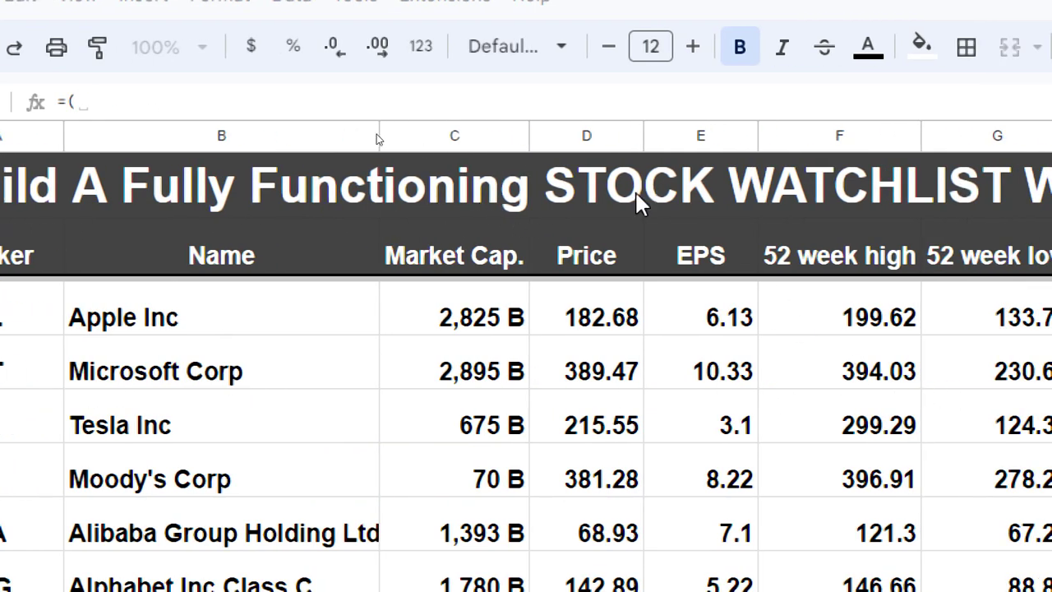
left_click(605, 331)
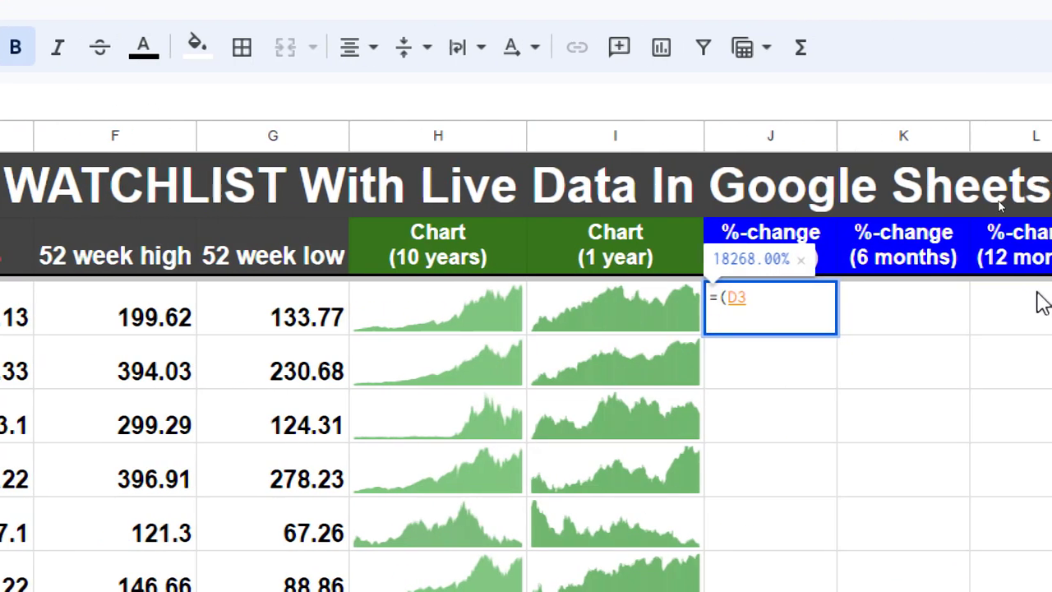
type("-")
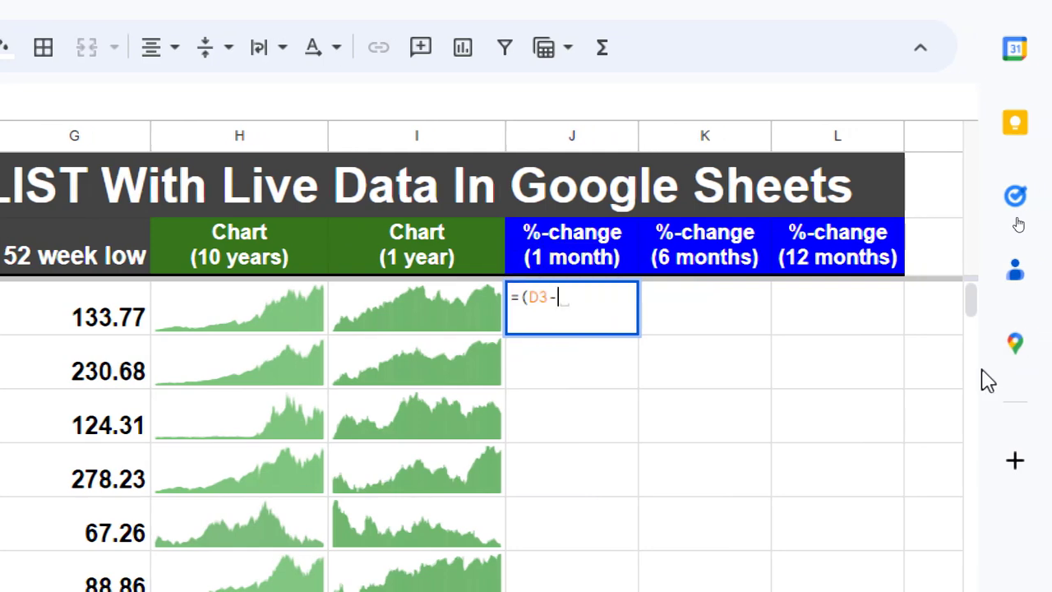
type("INDEX(")
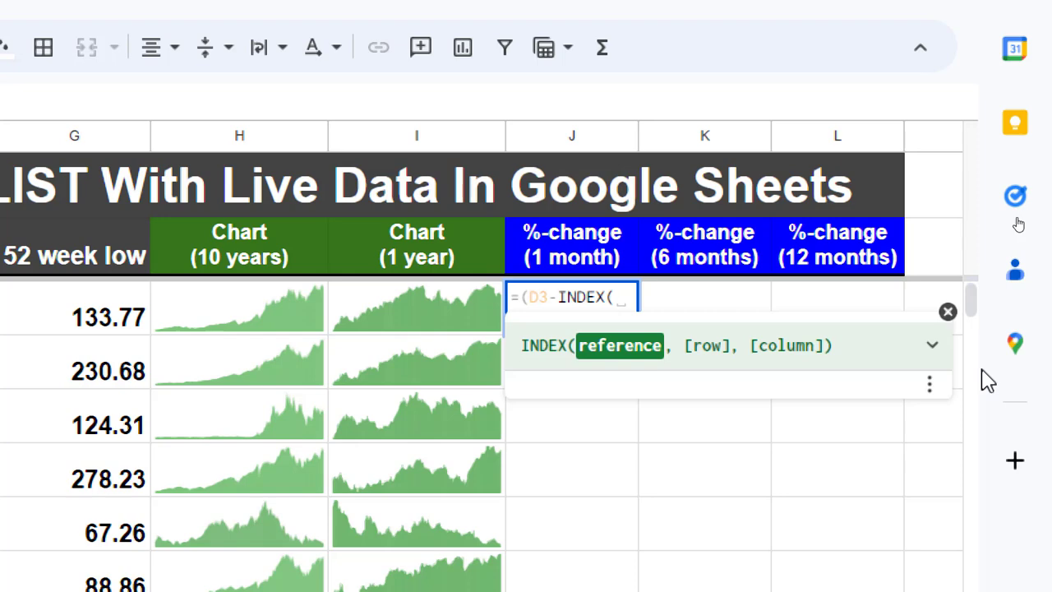
type("GOO")
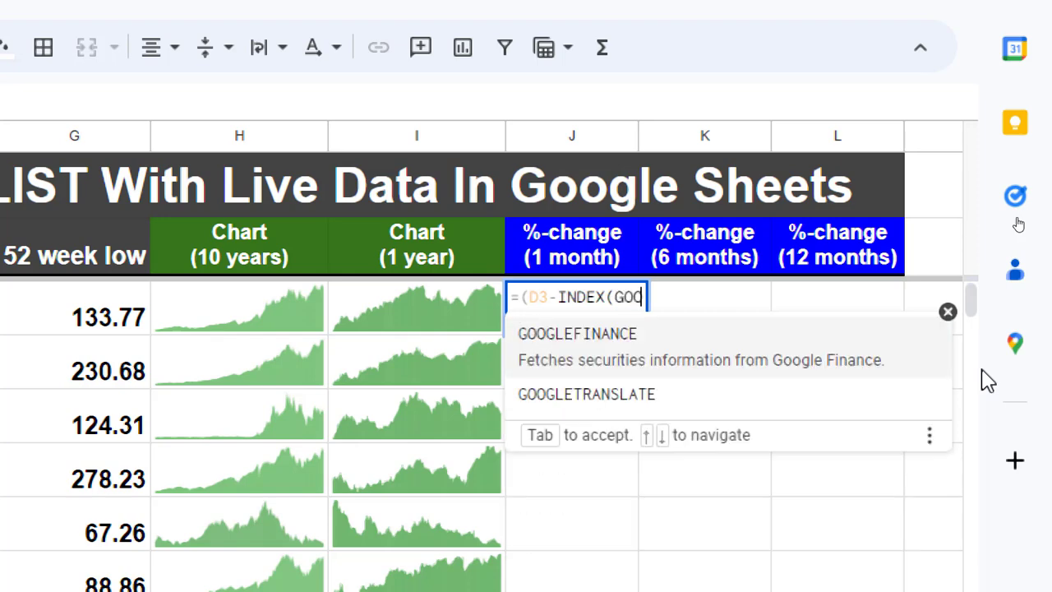
key("Tab")
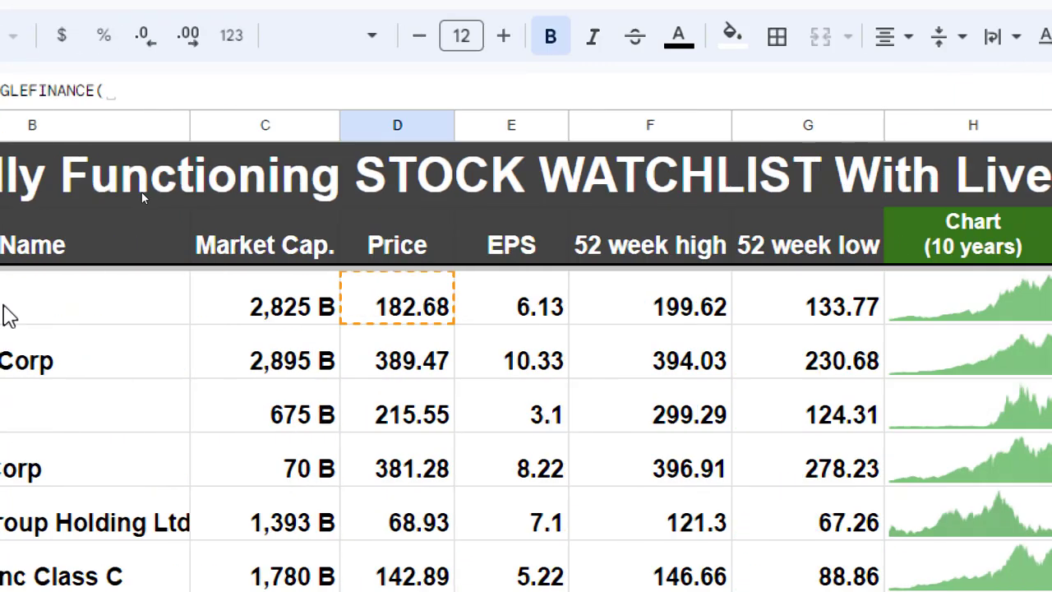
left_click(161, 301)
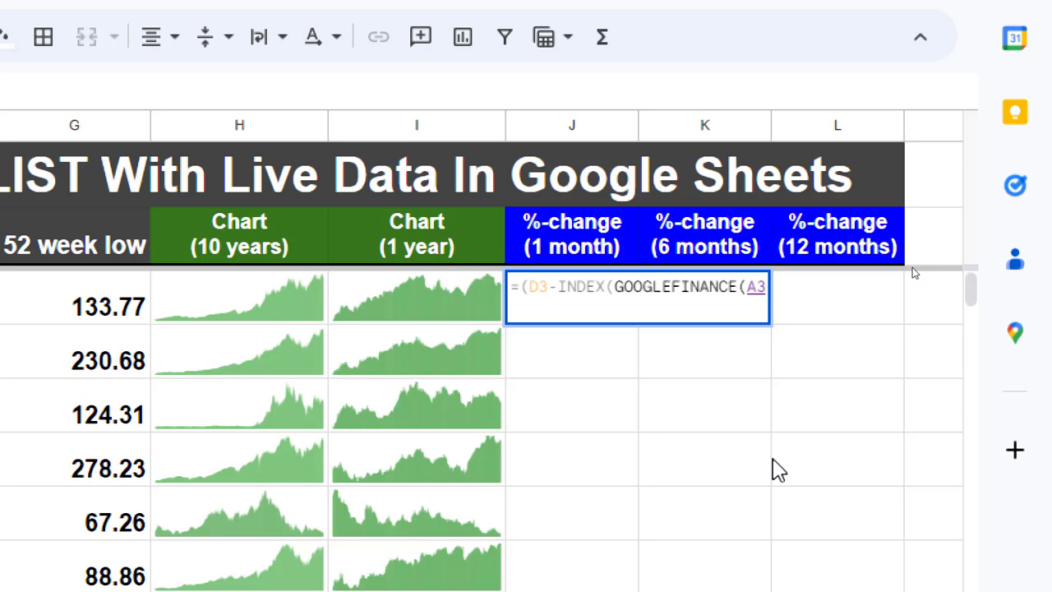
type(",\"")
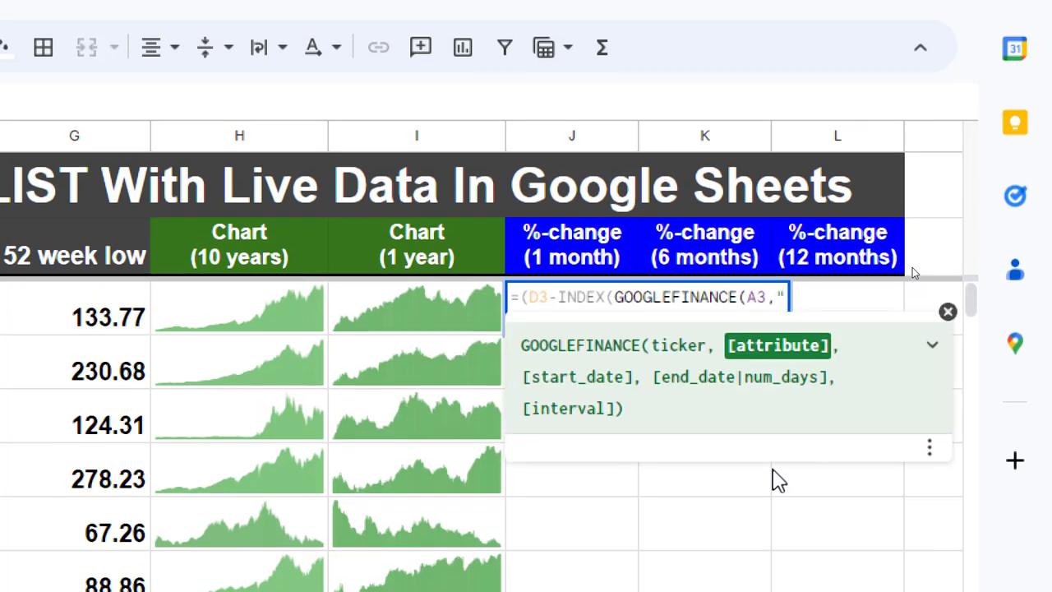
type("price\",")
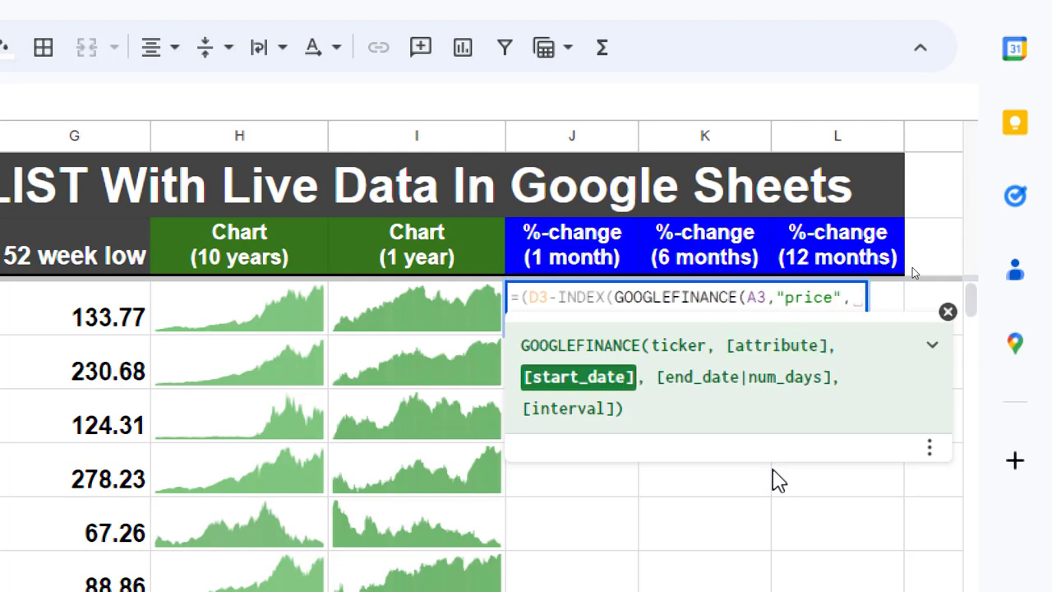
Complete the J3 formula with edate(today(),-1)),2,2))/D3 and enter it
type("edate(")
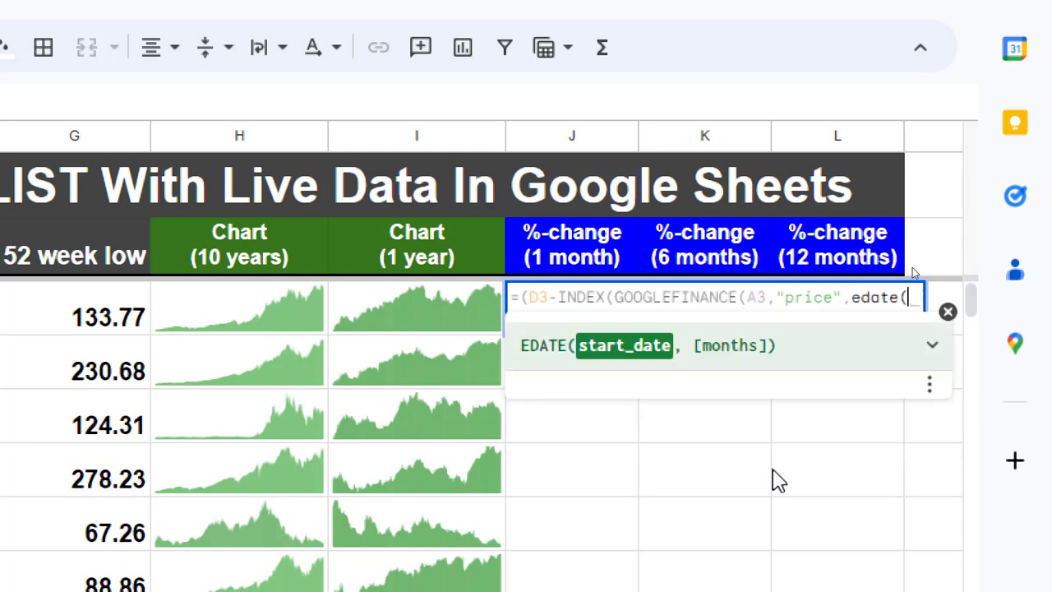
type("today()")
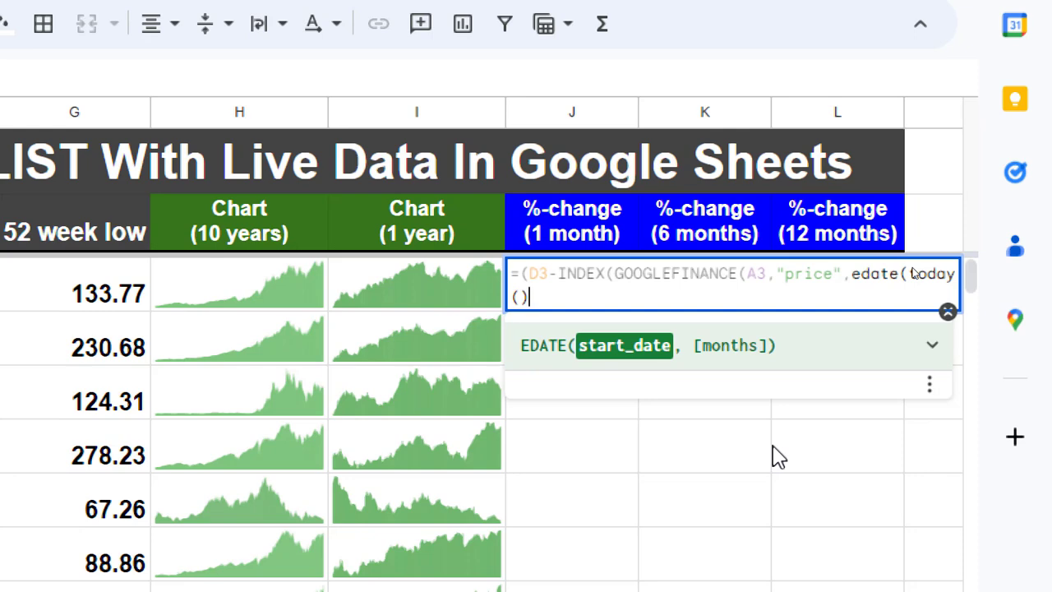
type(",")
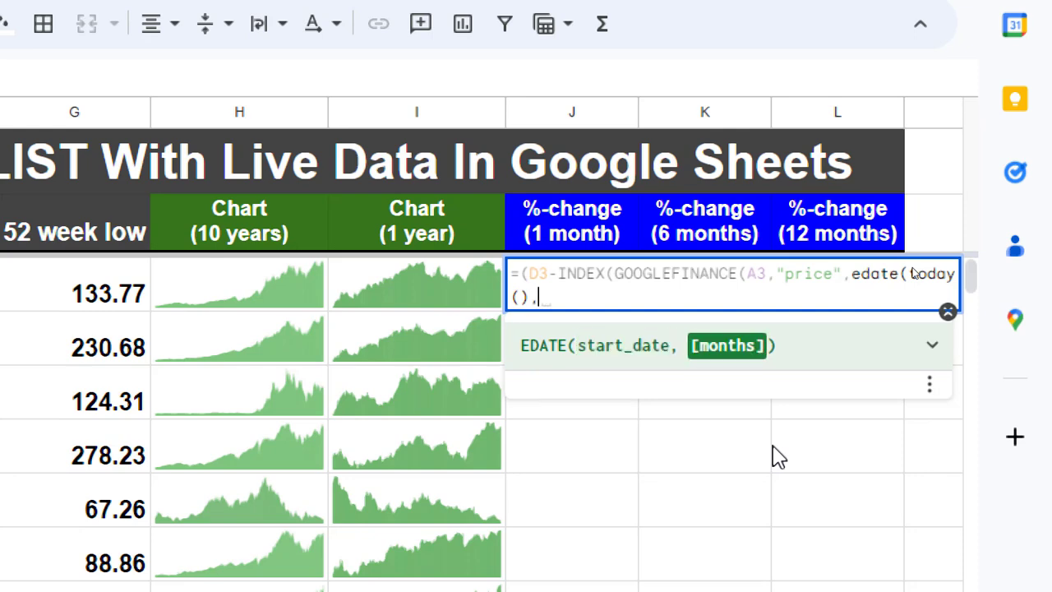
type("-1))")
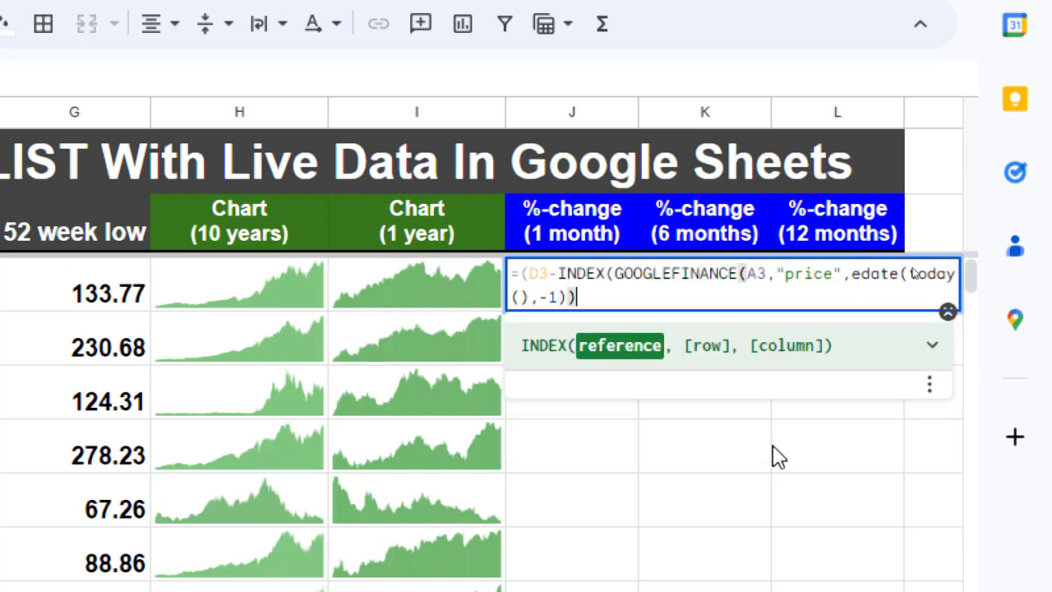
type(",2")
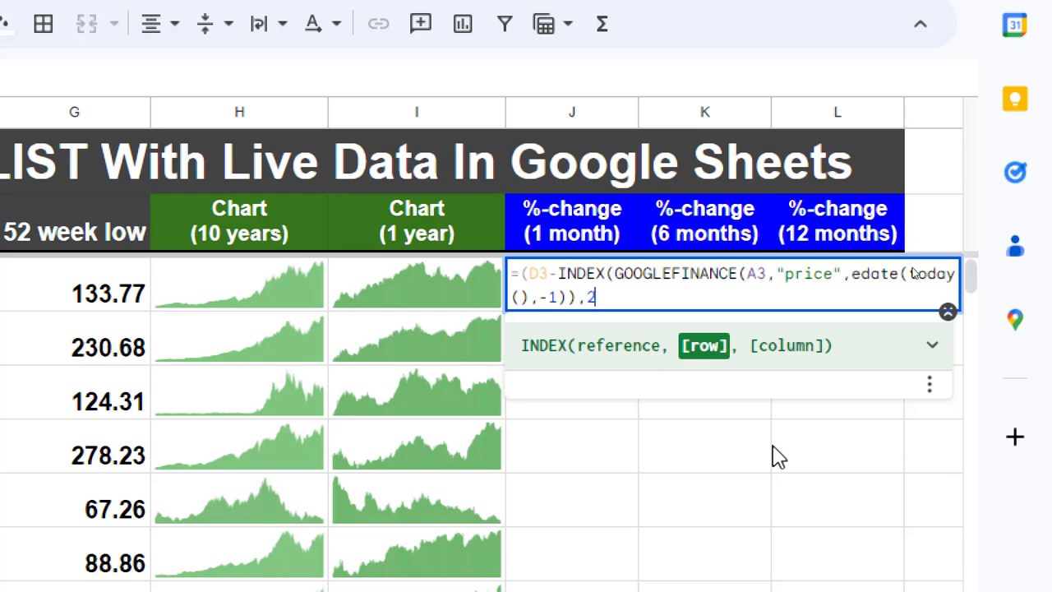
type(",2")
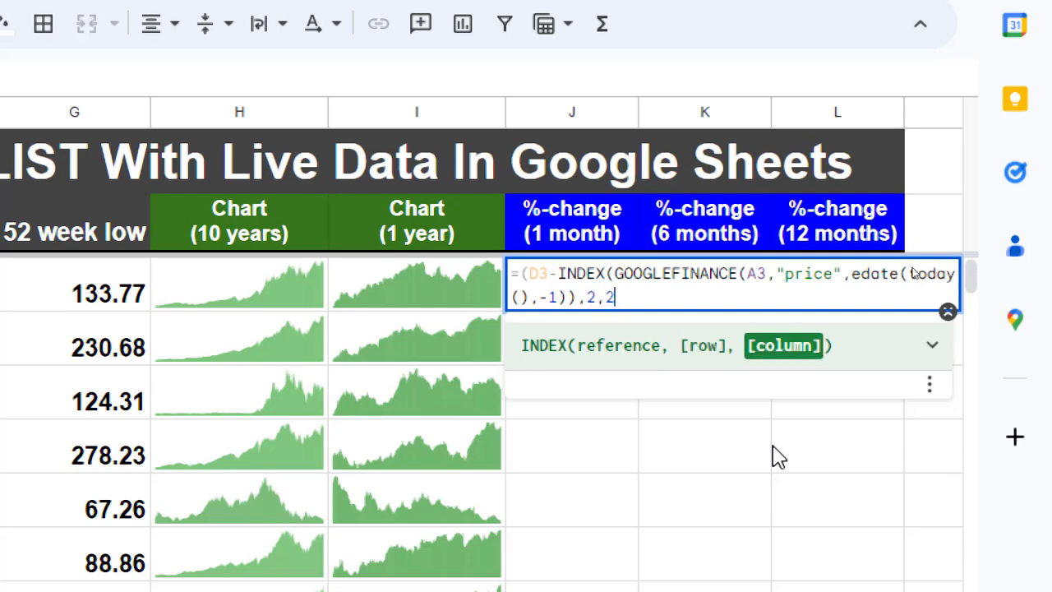
type("))")
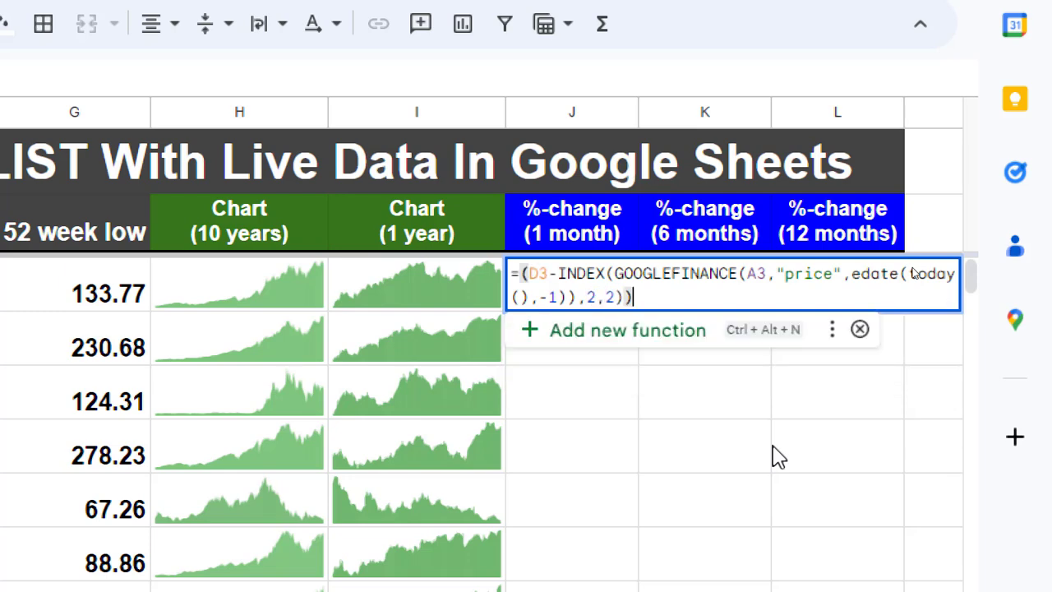
type("/")
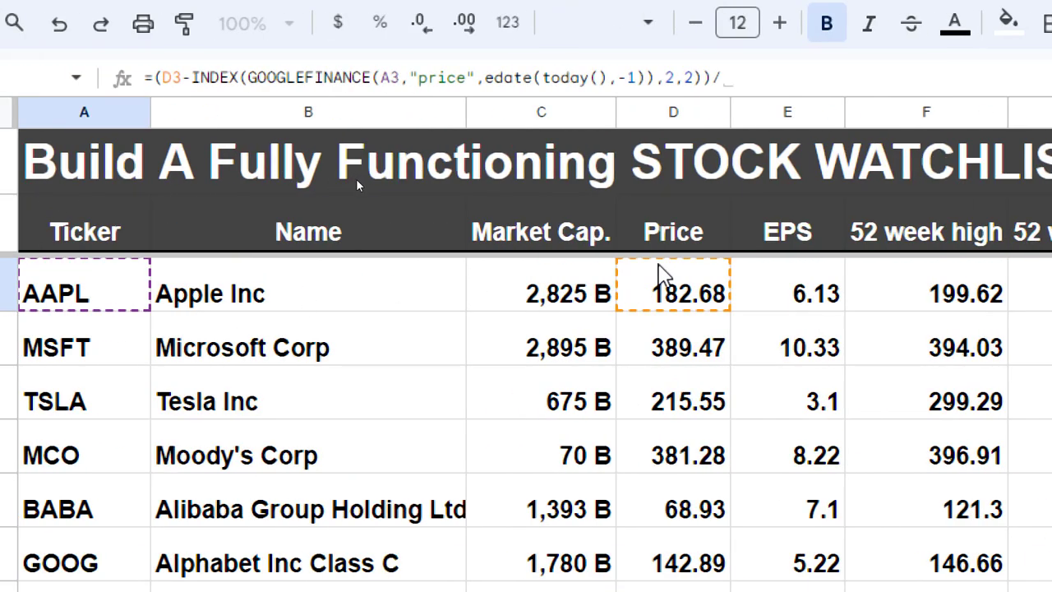
left_click(662, 276)
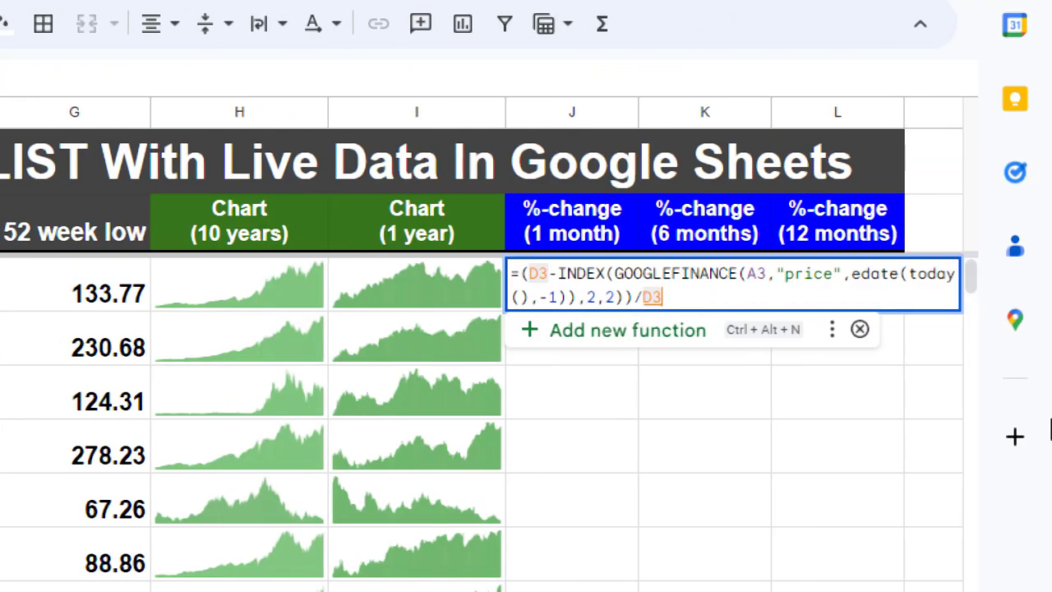
key("Return")
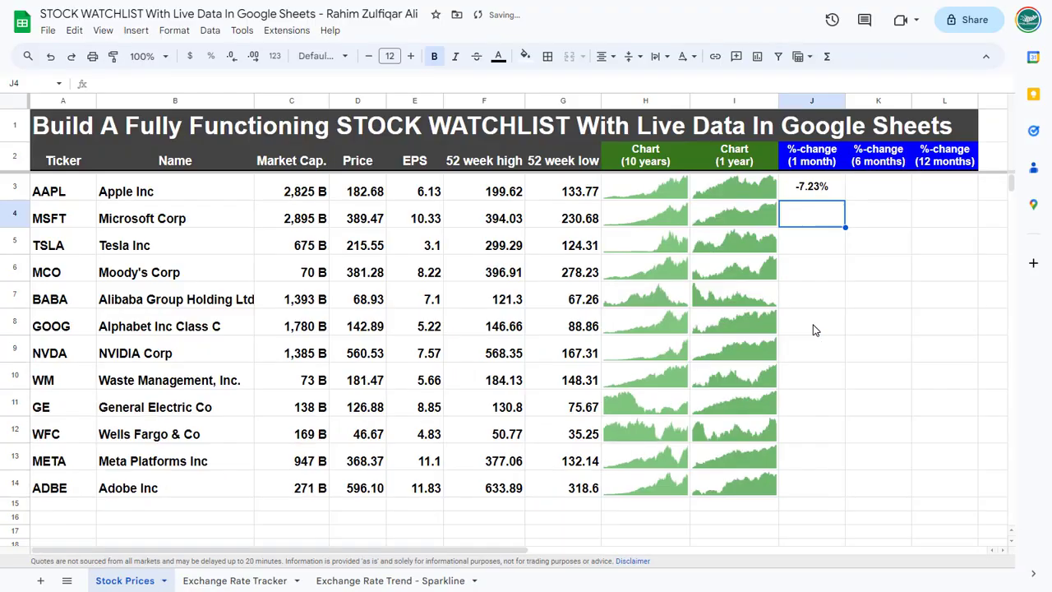
Fill the 1-month %-change formula from J3 down to J14 for all tickers
key("Up")
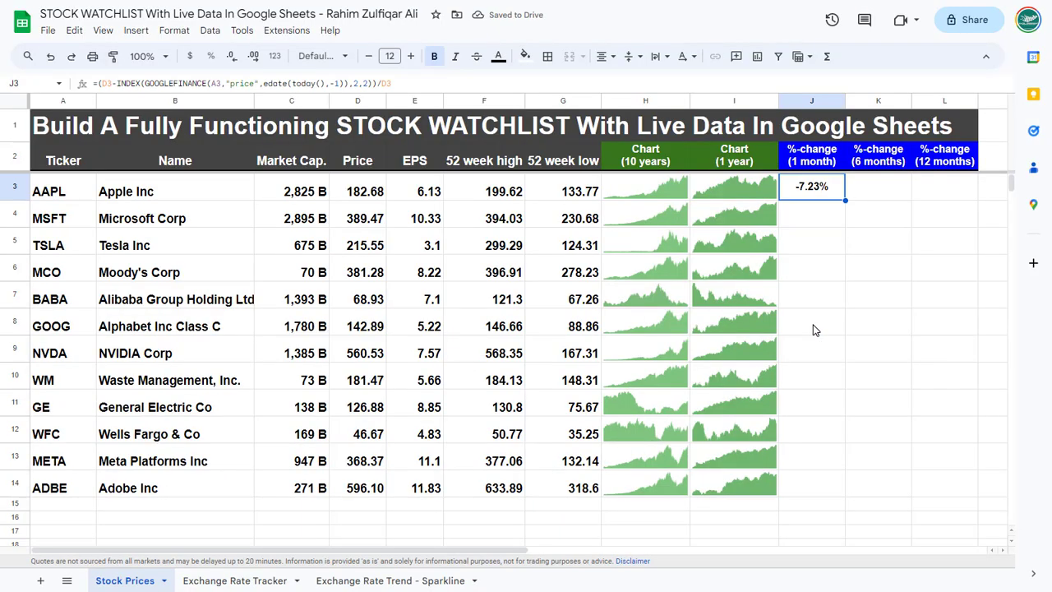
key("shift+Down")
key("shift+Down")
key("shift+Down")
key("shift+Down")
key("shift+Down")
key("shift+Down")
key("shift+Down")
key("shift+Down")
key("shift+Down")
key("shift+Down")
key("shift+Down")
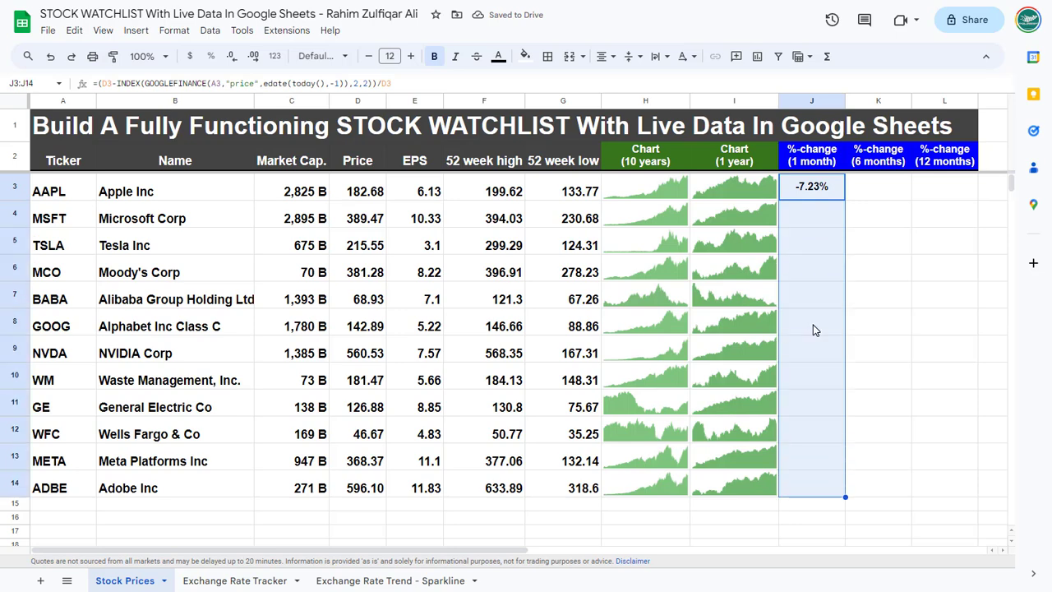
key("ctrl+d")
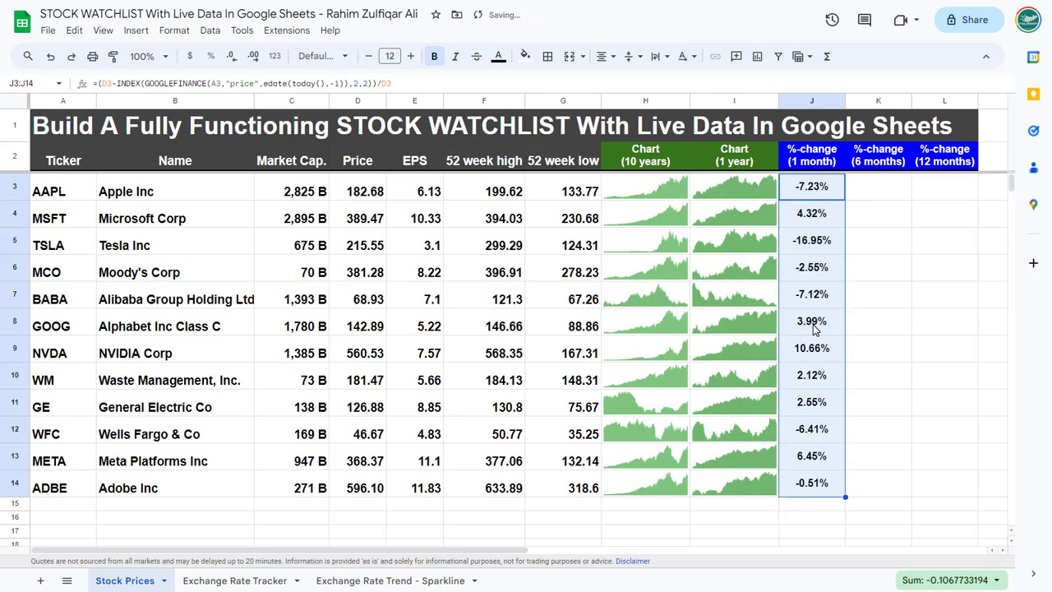
Review the 1-month %-change results and formulas down column J, ending back at J3
key("Down")
key("Down")
key("Down")
key("Down")
key("Down")
key("Down")
key("Down")
key("Down")
key("Down")
key("Down")
key("Down")
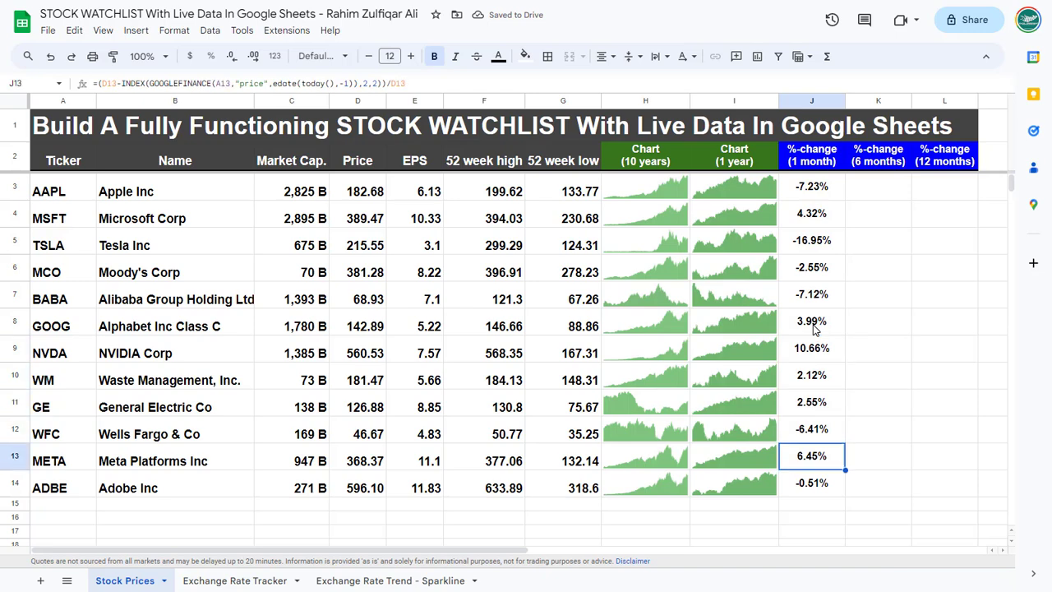
key("Up")
key("Up")
key("Up")
key("Up")
key("Up")
key("Up")
key("Up")
key("Up")
key("Up")
key("Up")
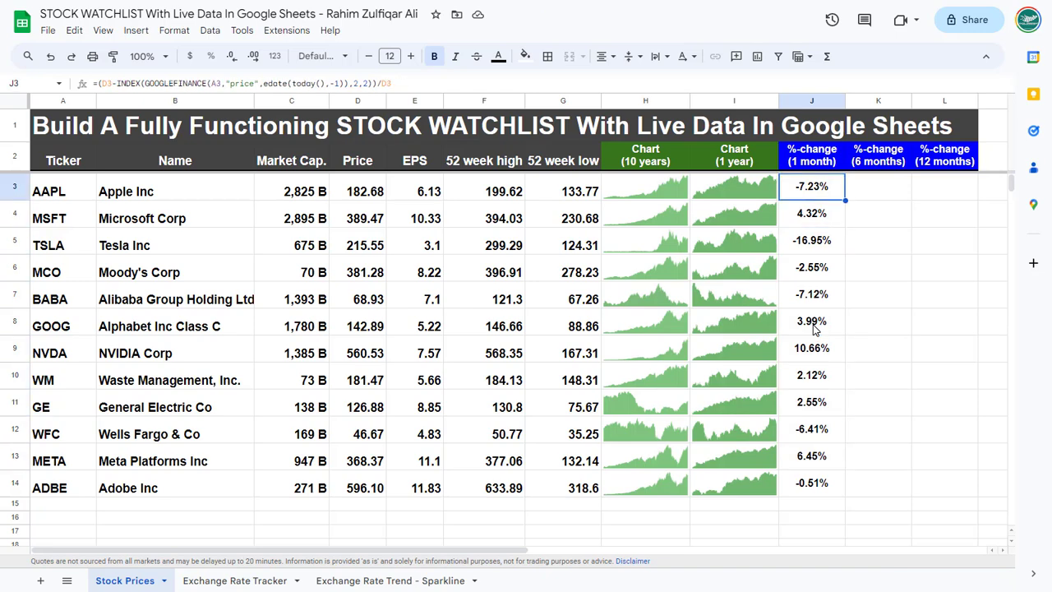
Copy the full %-change formula text from J3 into K3, keeping the references D3 and A3
key("Return")
key("ctrl+a")
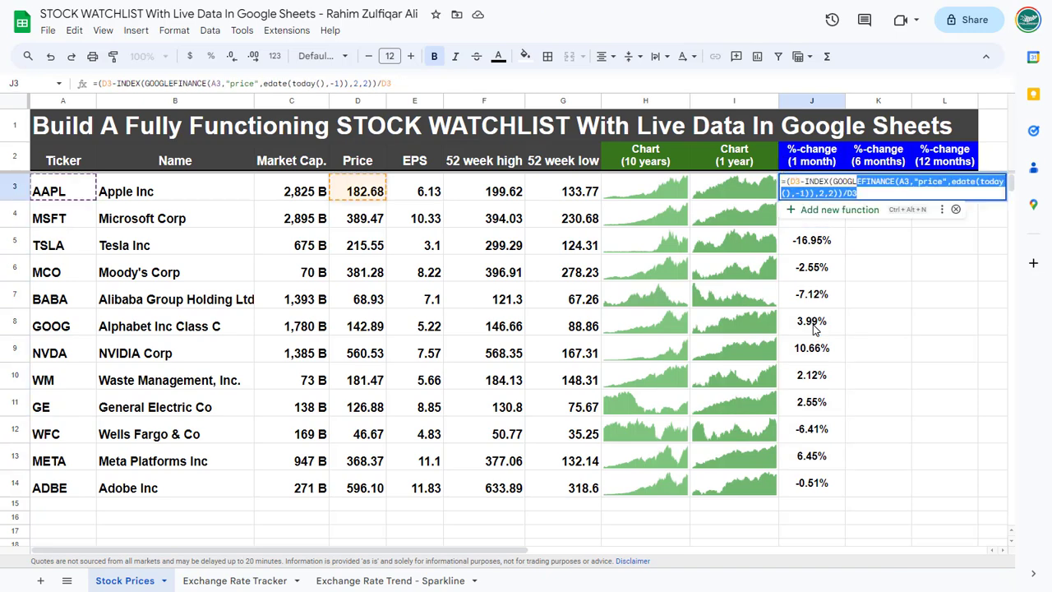
key("ctrl+c")
key("Tab")
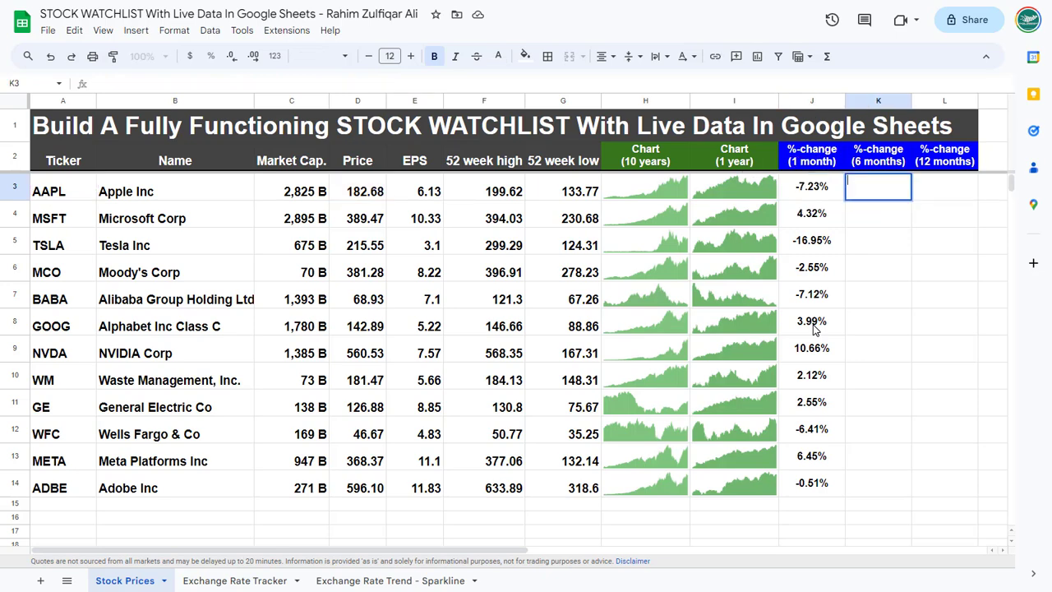
key("Return")
key("ctrl+v")
Set the EDATE offset in the K3 formula to -6 months and enter the formula
key("Left")
key("Left")
key("Left")
key("Left")
key("Left")
key("Left")
key("Left")
key("Left")
key("Left")
key("Left")
key("Left")
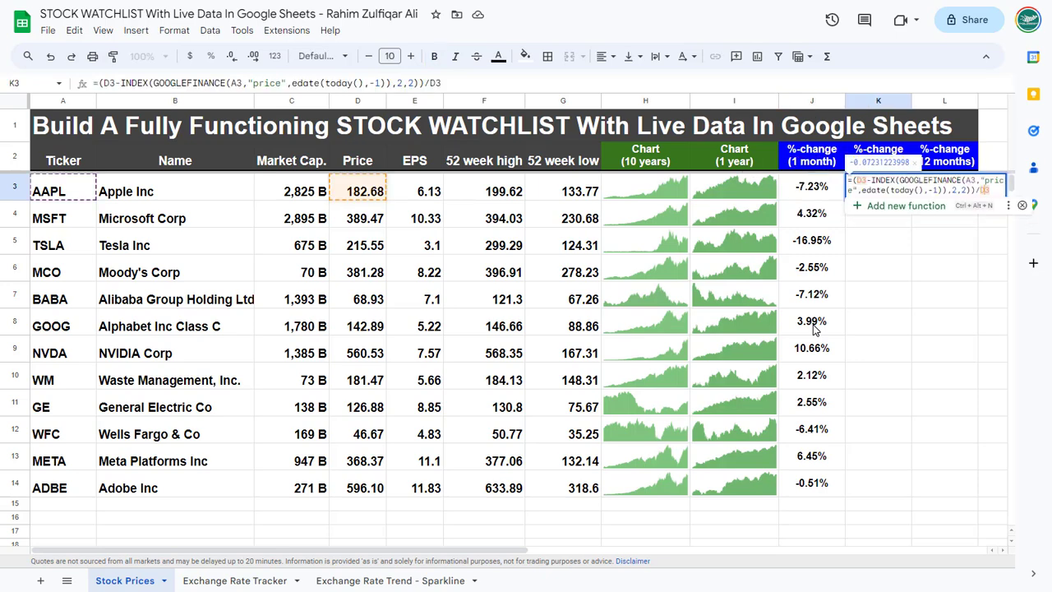
key("shift+Left")
type("6")
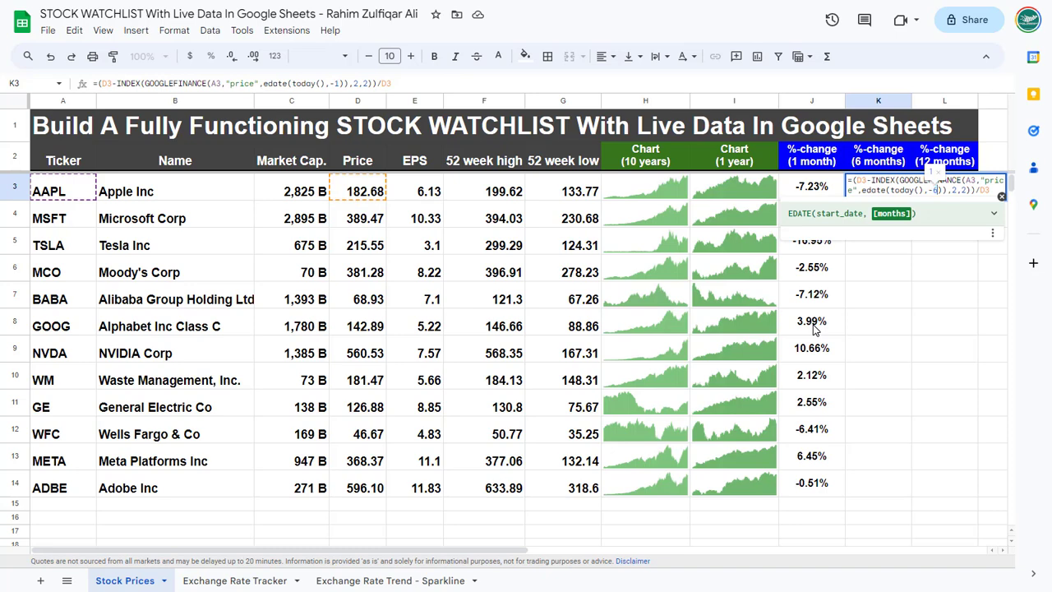
key("Return")
Fill the 6-month %-change formula from K3 down to K14 and format the range as percentages
key("Up")
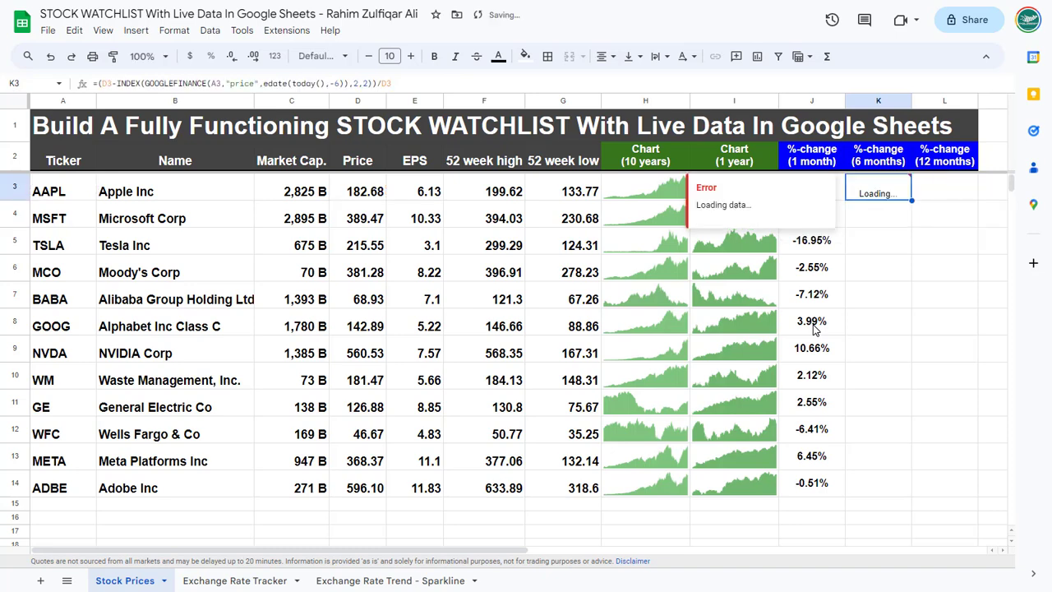
key("shift+Down")
key("shift+Down")
key("shift+Down")
key("shift+Down")
key("shift+Down")
key("shift+Down")
key("shift+Down")
key("shift+Down")
key("shift+Down")
key("shift+Down")
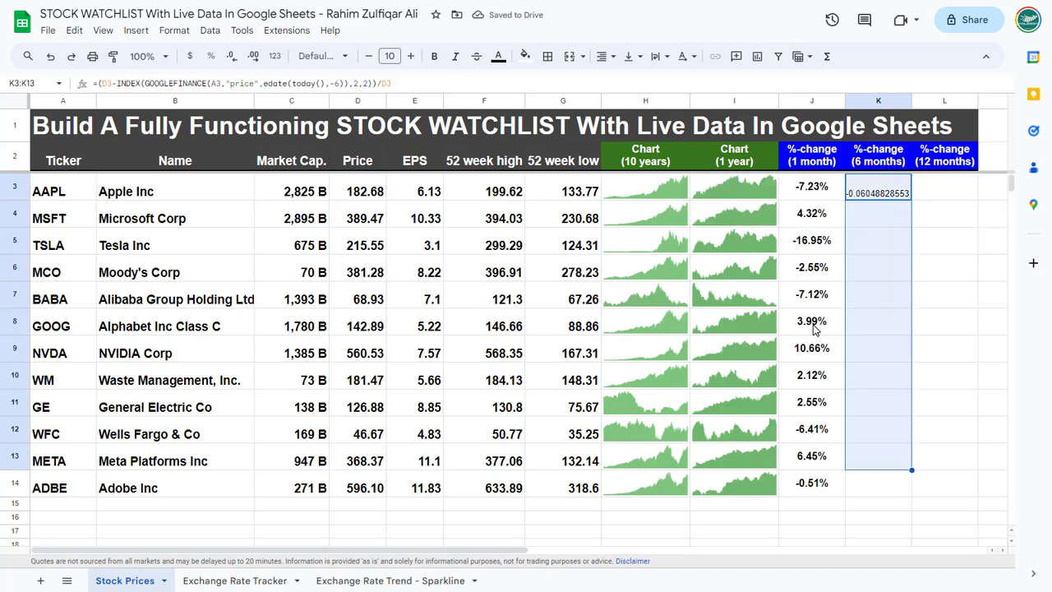
key("shift+Down")
key("ctrl+d")
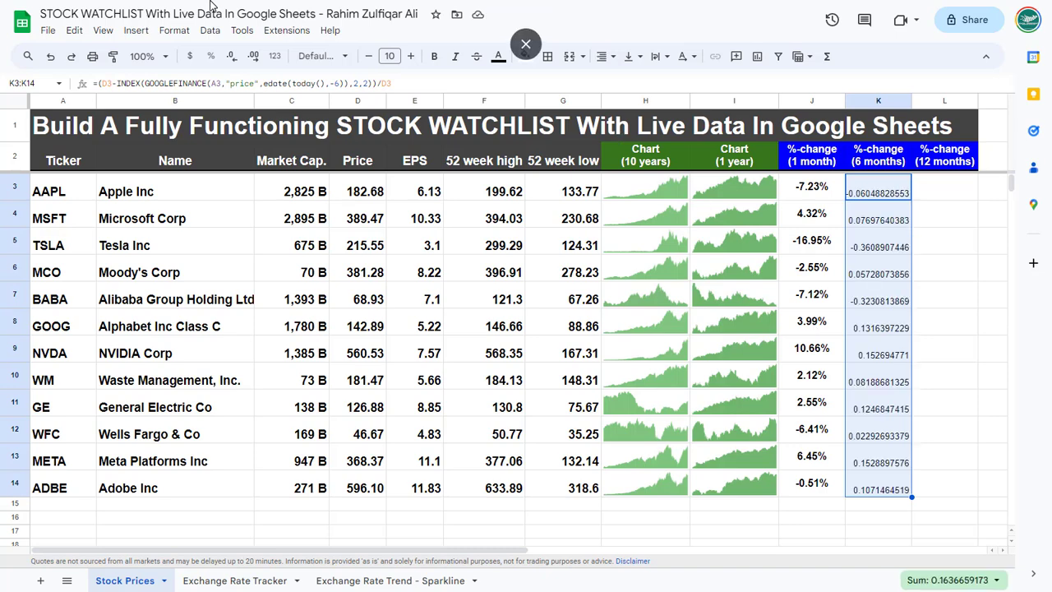
left_click(207, 57)
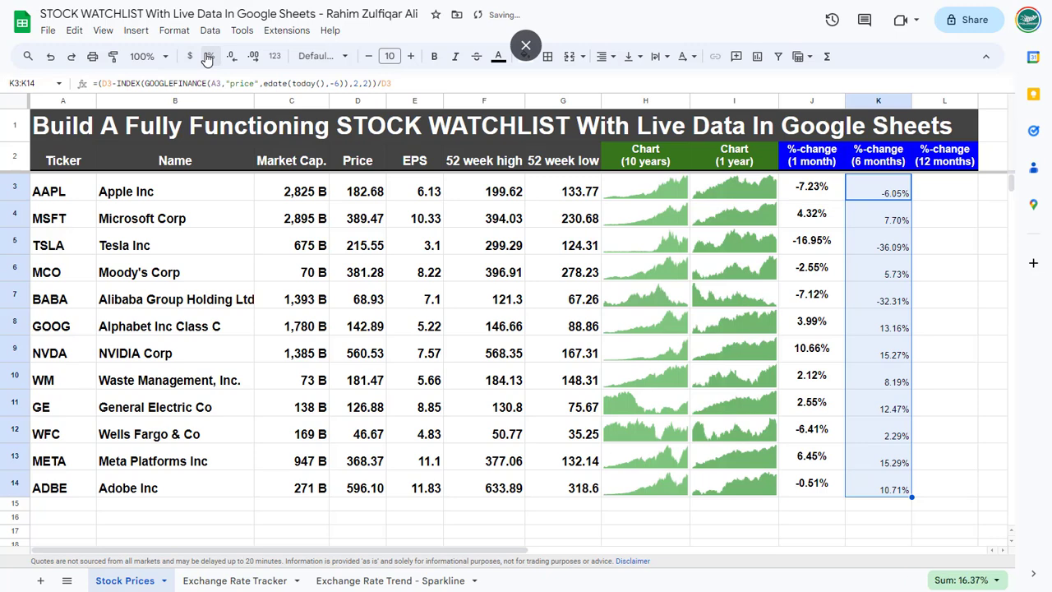
Set the 6-month %-change values in K3:K14 to bold text at font size 12
left_click(410, 56)
left_click(410, 57)
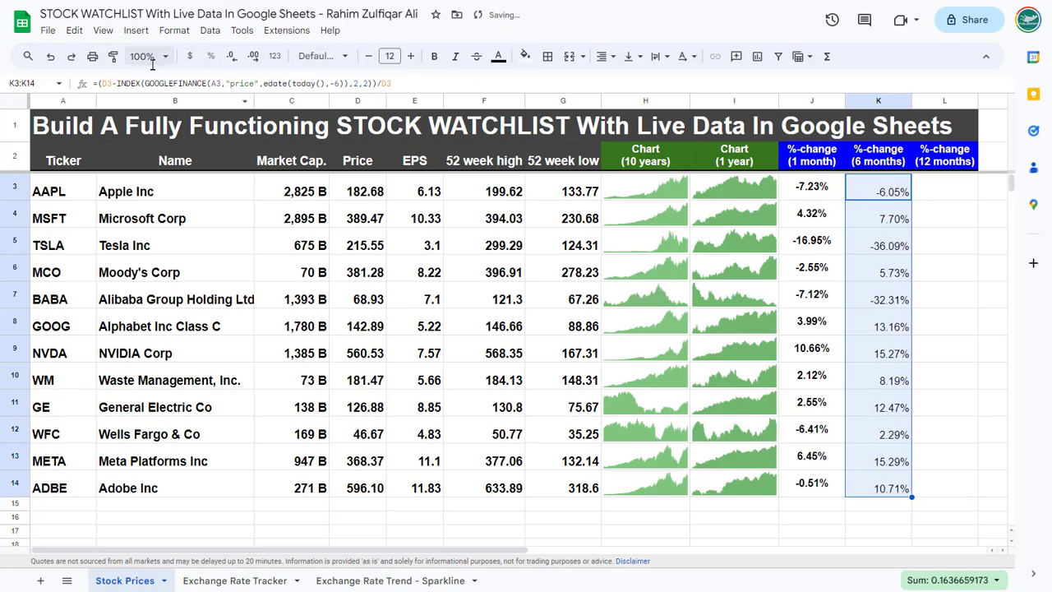
key("ctrl+z")
key("ctrl+z")
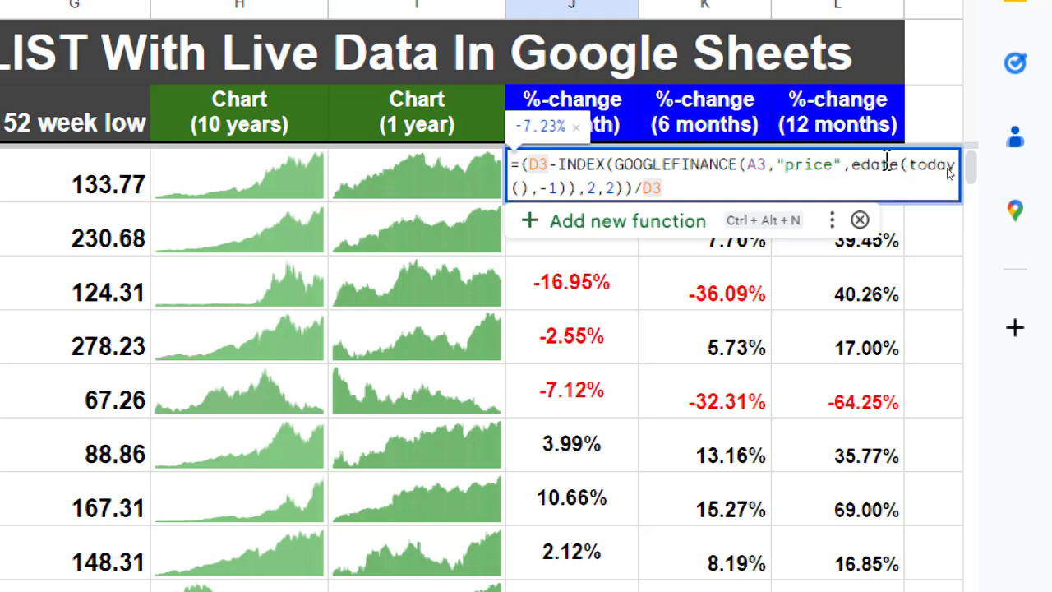
Examine the INDEX row and column arguments and the D3 divisor in the 1-month %-change formula in J3
left_click(594, 187)
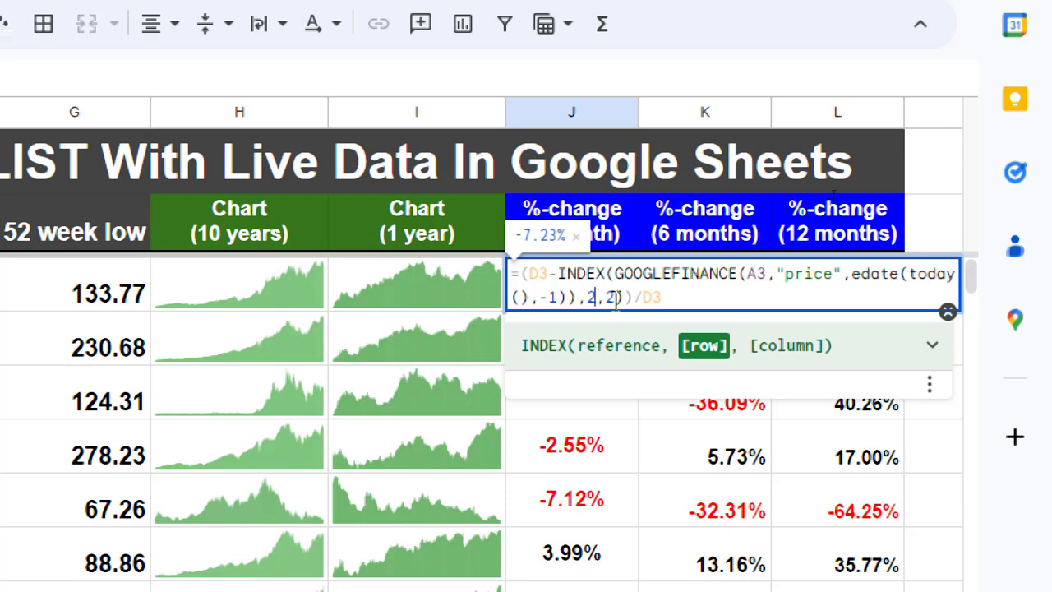
left_click(615, 298)
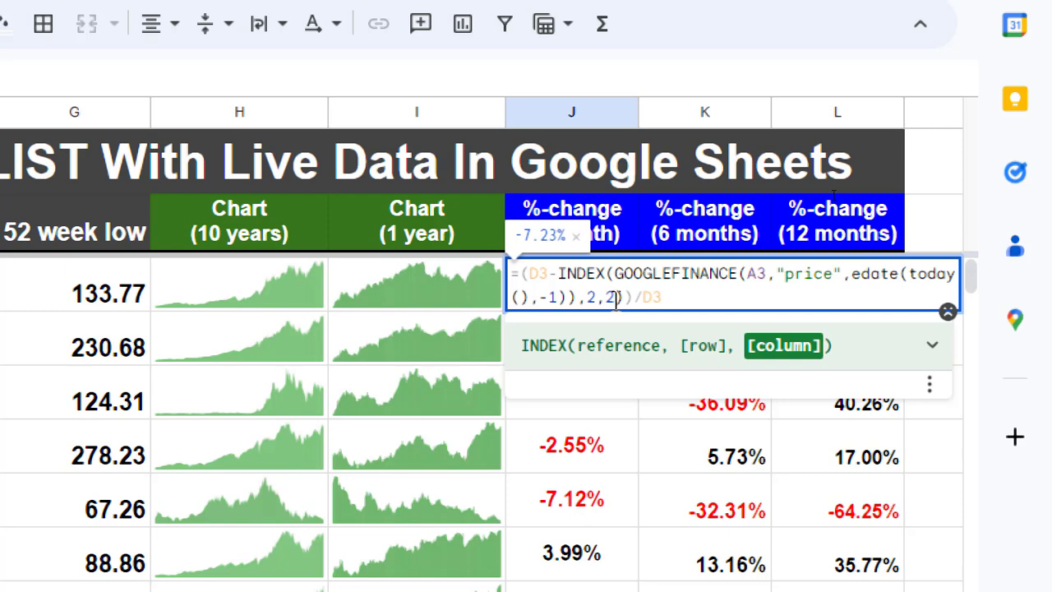
left_click(673, 298)
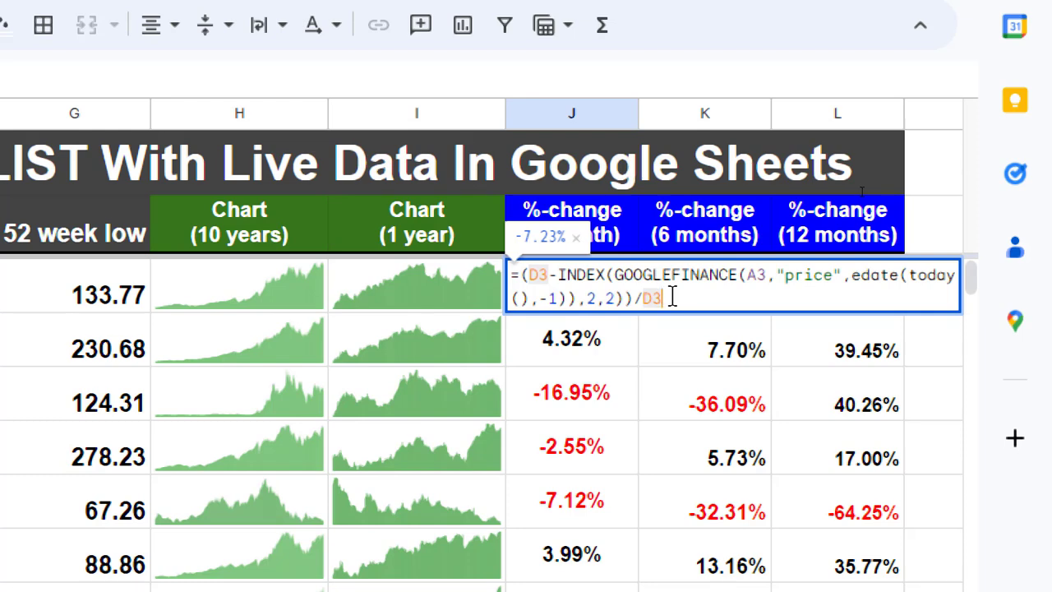
Copy the full %-change formula text from K3 into L3, keeping the references D3 and A3
key("Tab")
key("Return")
key("ctrl+a")
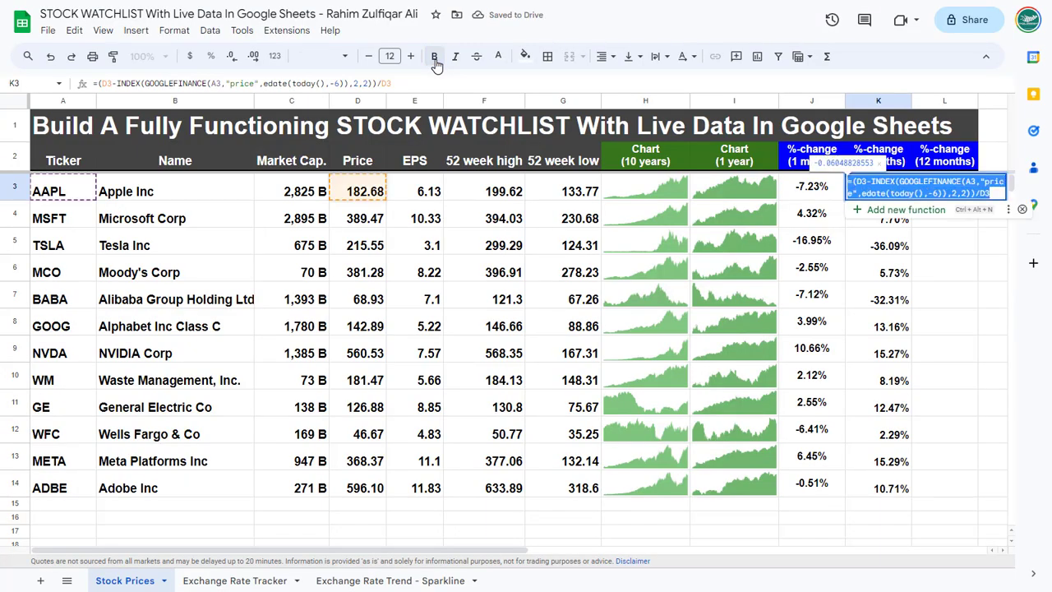
key("Tab")
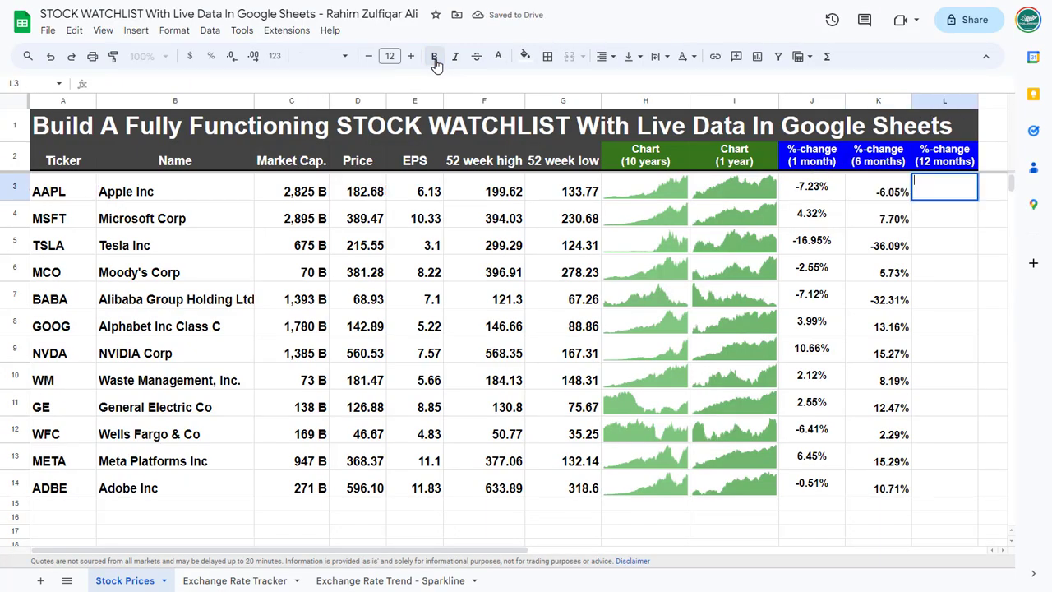
key("Return")
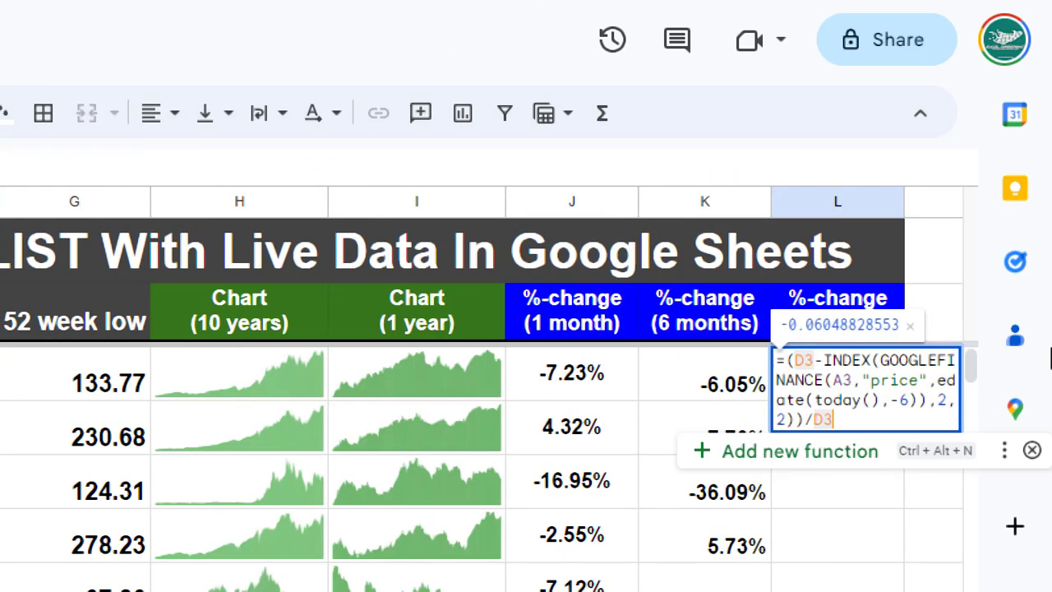
Set the EDATE offset in the L3 formula to -12 months and enter the formula
left_click(872, 405)
left_click(909, 400)
key("BackSpace")
type("12")
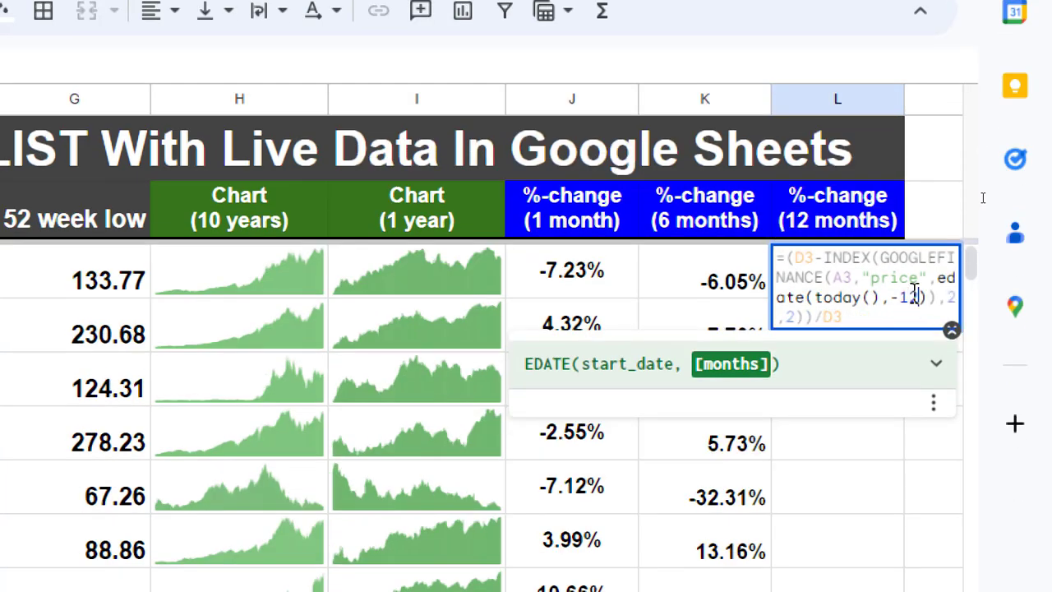
key("Return")
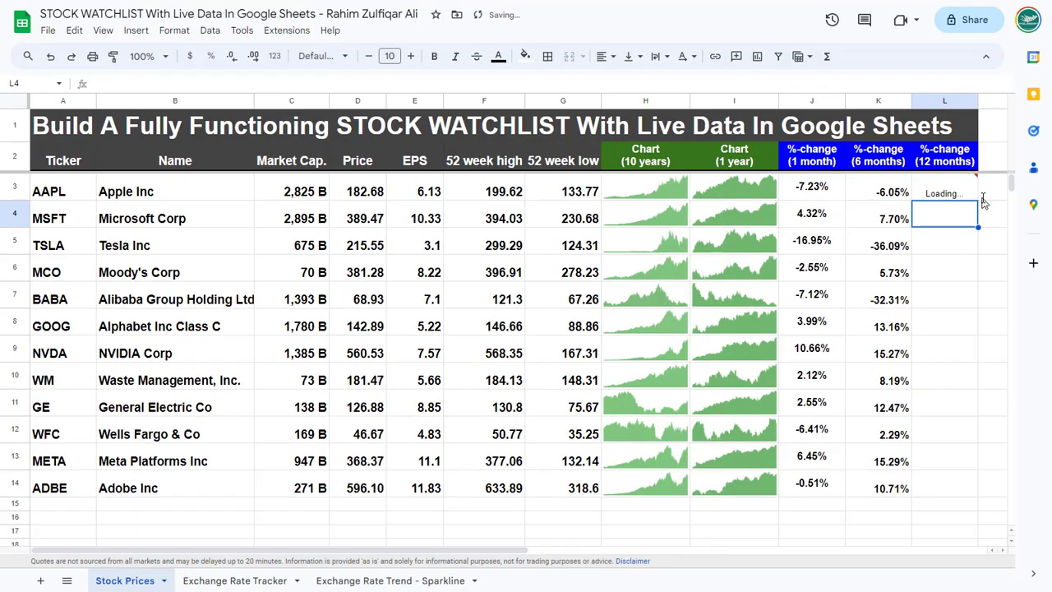
Fill the 12-month %-change formula from L3 down to L14
left_click_drag(974, 198, 974, 218)
key("shift+Down")
key("shift+Down")
key("shift+Down")
key("shift+Down")
key("shift+Down")
key("shift+Down")
key("shift+Down")
key("shift+Down")
key("shift+Down")
key("shift+Down")
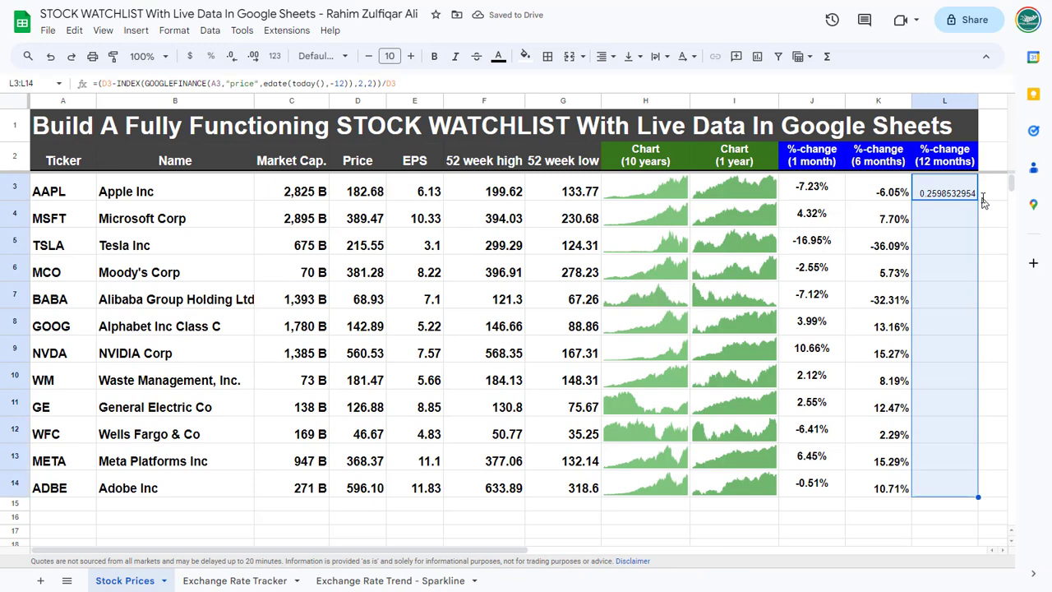
key("ctrl+d")
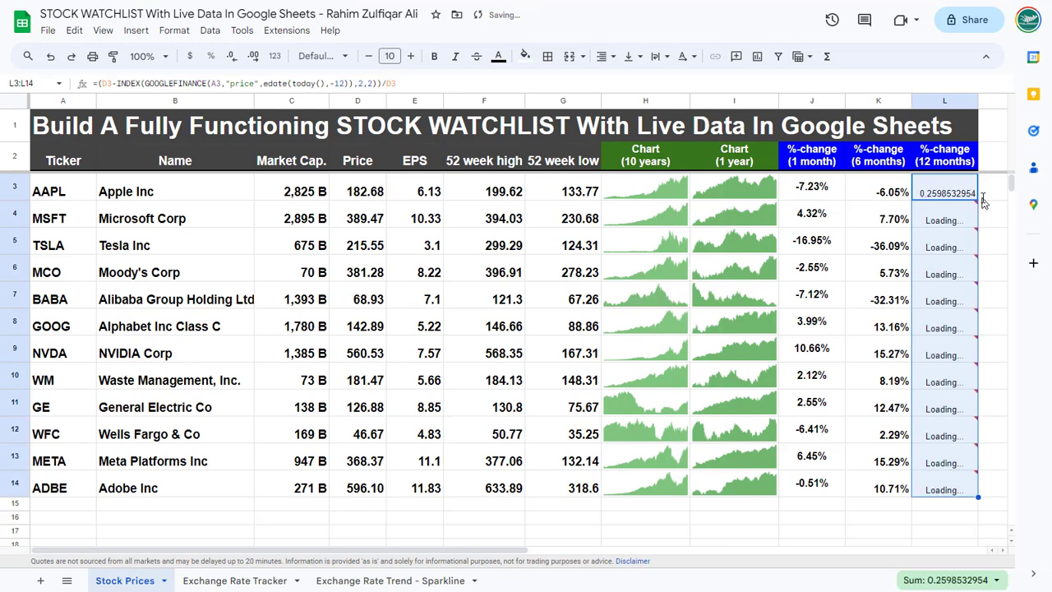
Format the 12-month %-change values in L3:L14 as percentages in bold at font size 11
left_click(211, 55)
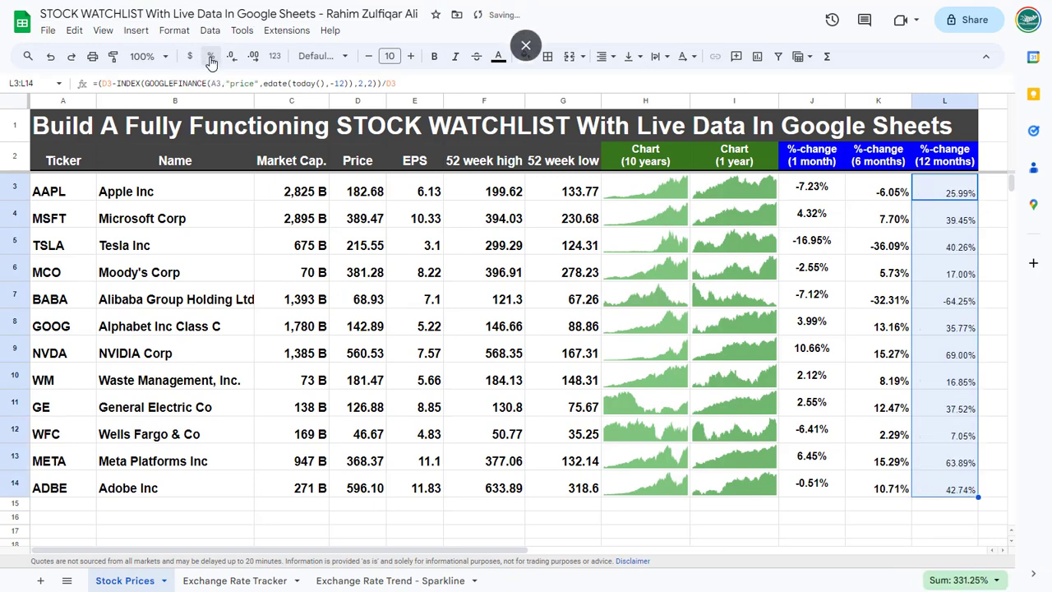
left_click(411, 56)
left_click(433, 56)
Review the 1-month and 12-month %-change results and their formulas in columns J and L, ending back at J3
key("Left")
key("Left")
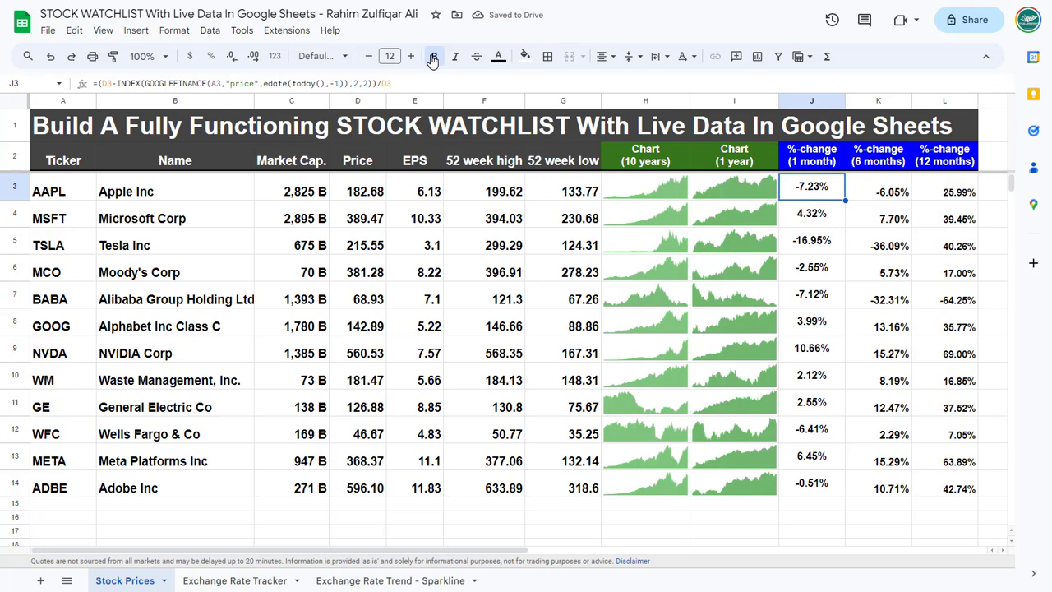
key("Right")
key("Right")
key("Down")
key("Down")
key("Down")
key("Down")
key("Down")
key("Down")
key("Down")
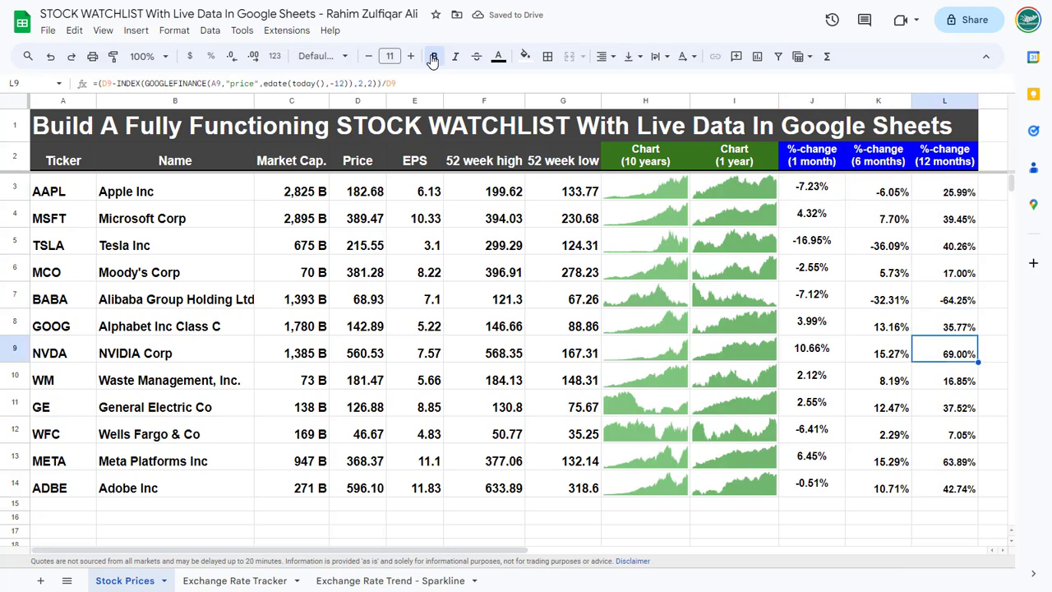
key("Left")
key("Left")
key("Up")
key("Up")
key("Up")
key("Up")
key("Up")
key("Up")
key("Up")
key("Up")
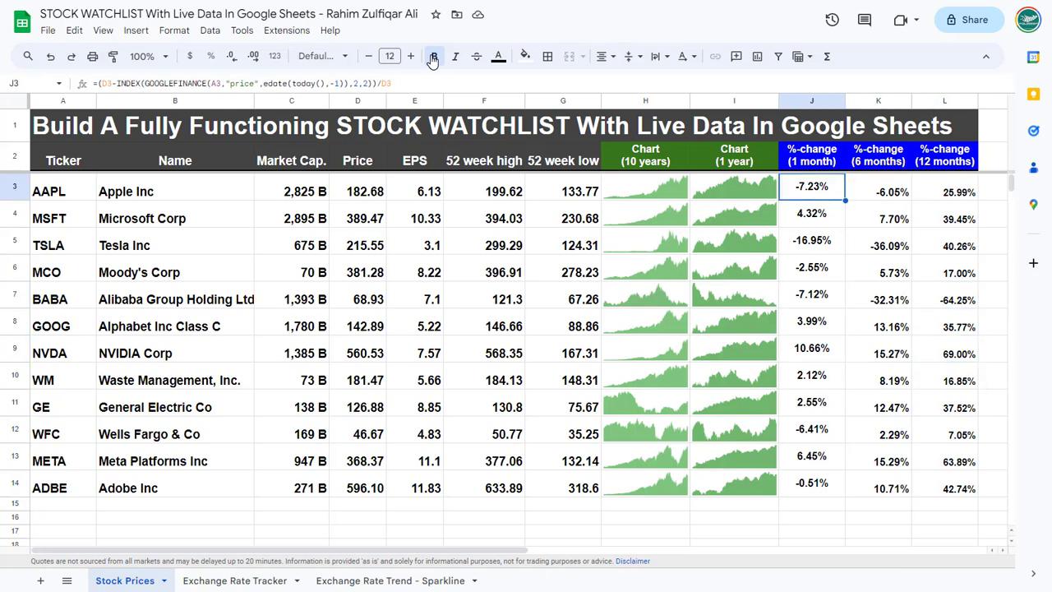
key("Down")
key("Down")
key("Left")
key("Up")
key("Right")
Start a conditional formatting rule for the %-change values in J3:L14
key("shift+Right")
key("shift+Right")
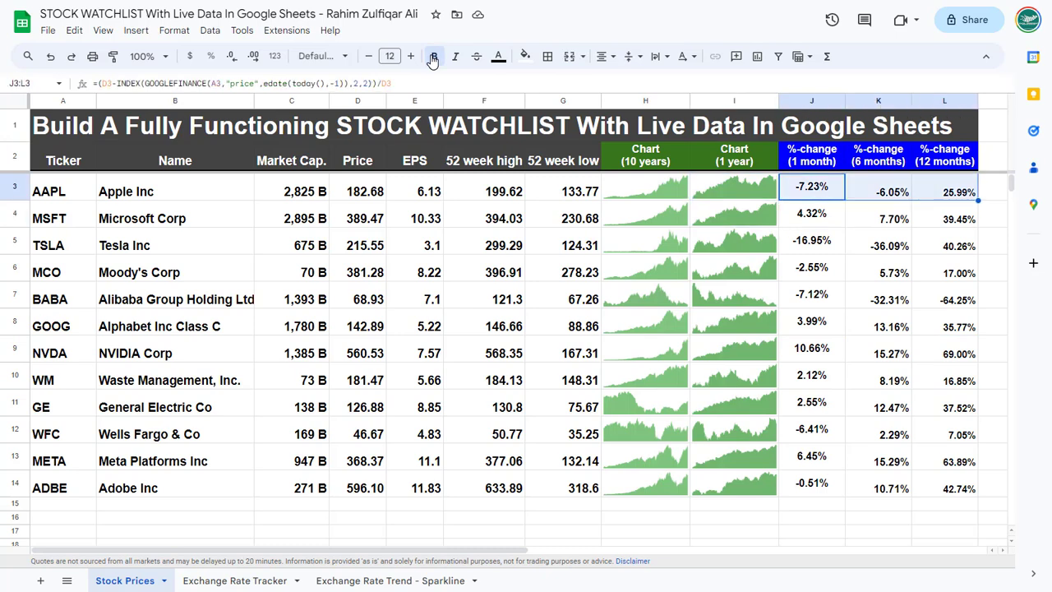
key("shift+Down")
key("shift+Down")
key("shift+Down")
key("shift+Down")
key("shift+Down")
key("shift+Down")
key("shift+Down")
key("shift+Down")
key("shift+Down")
key("shift+Down")
key("shift+Down")
key("shift+Down")
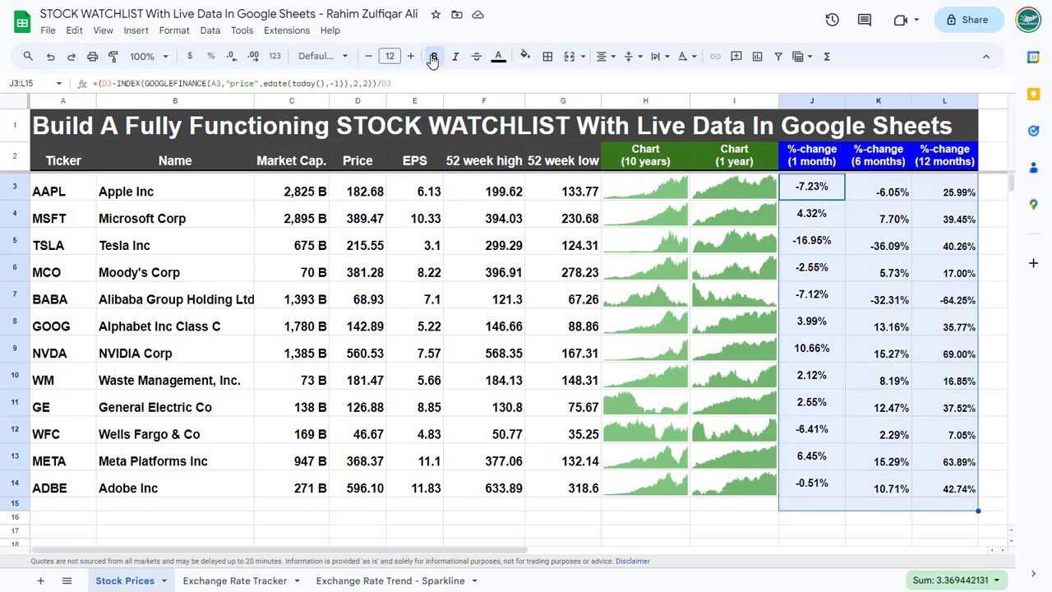
key("shift+Up")
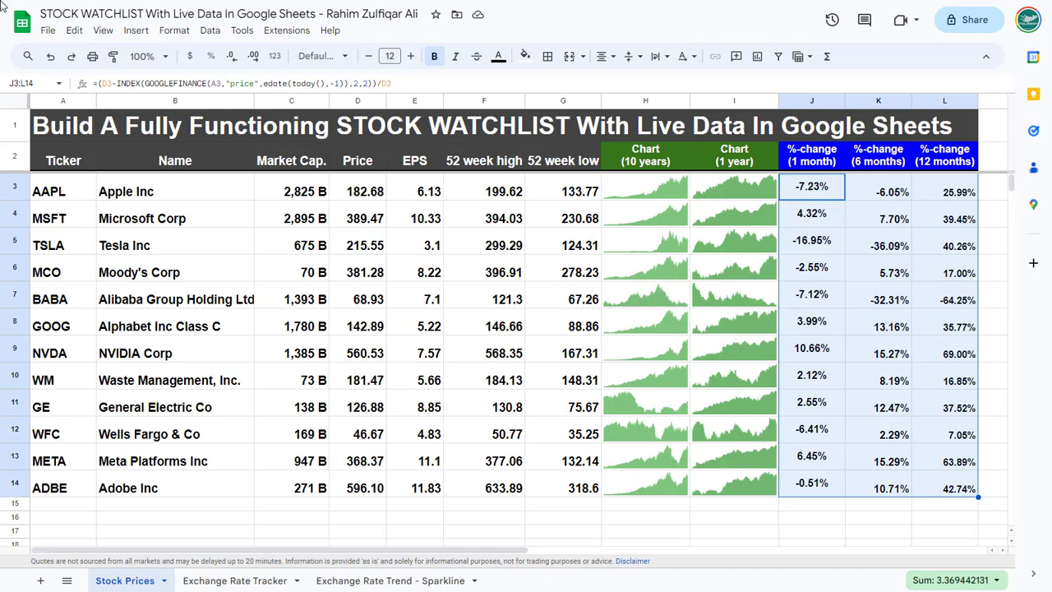
left_click(172, 33)
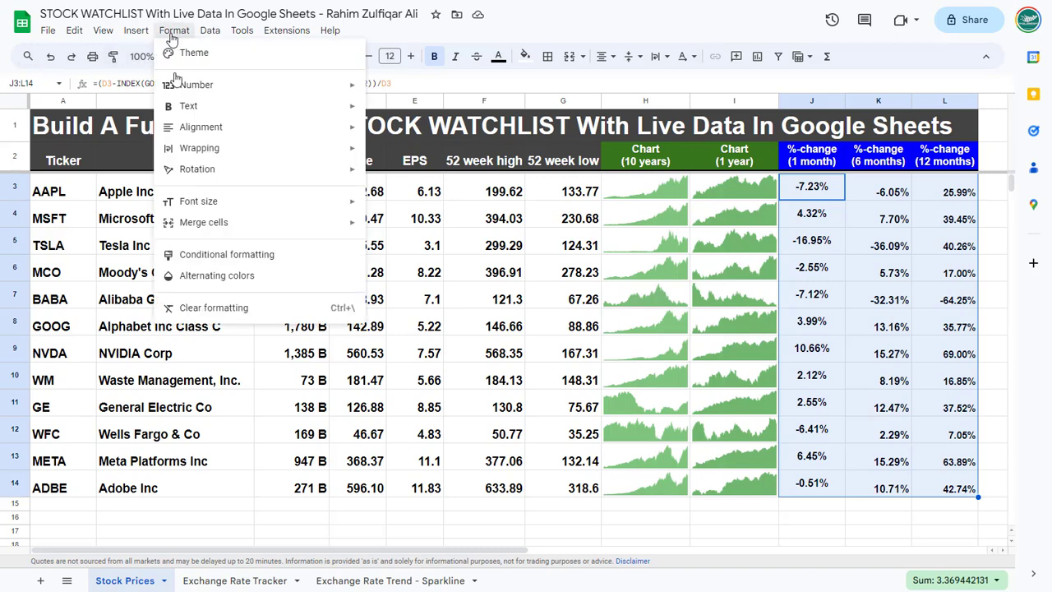
left_click(266, 256)
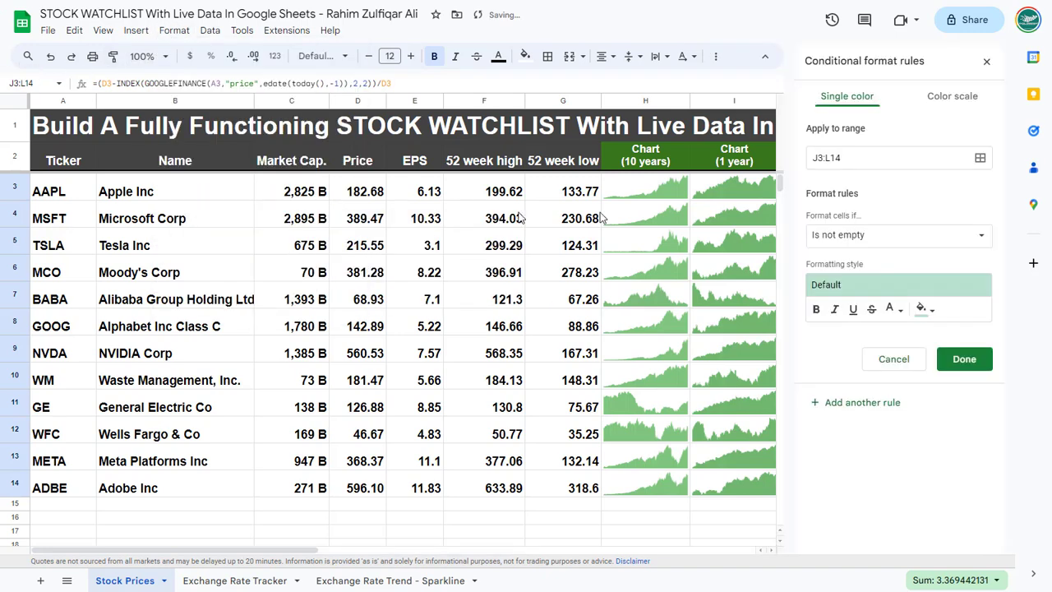
Set the conditional formatting rule's condition to less than 0
left_click(889, 244)
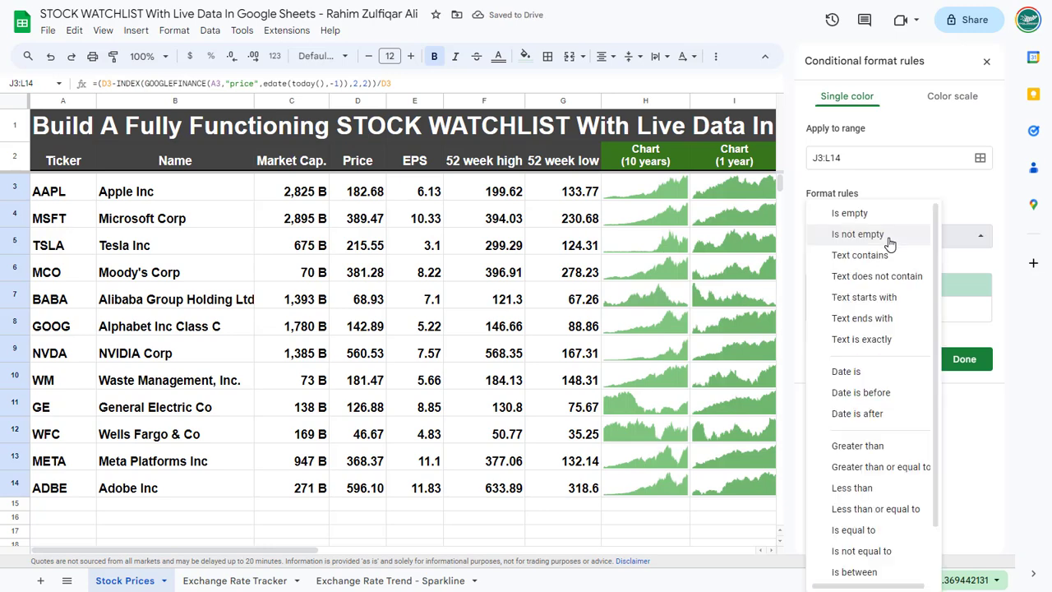
scroll(937, 279, "down", 2)
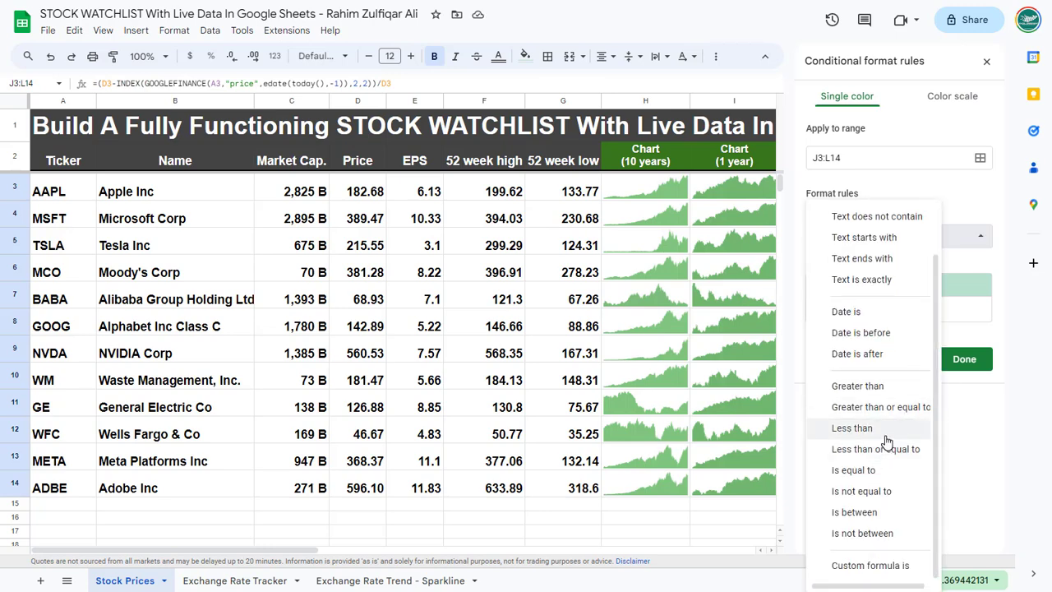
left_click(847, 428)
left_click(825, 266)
type("0")
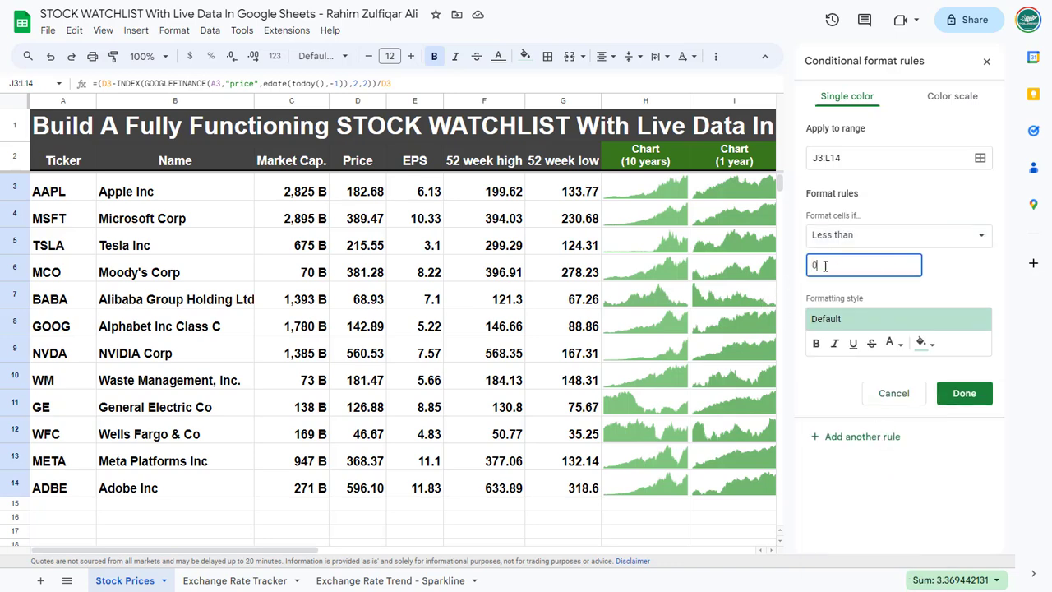
Give the rule red text with a white fill, save it, and close the conditional format rules
left_click(893, 343)
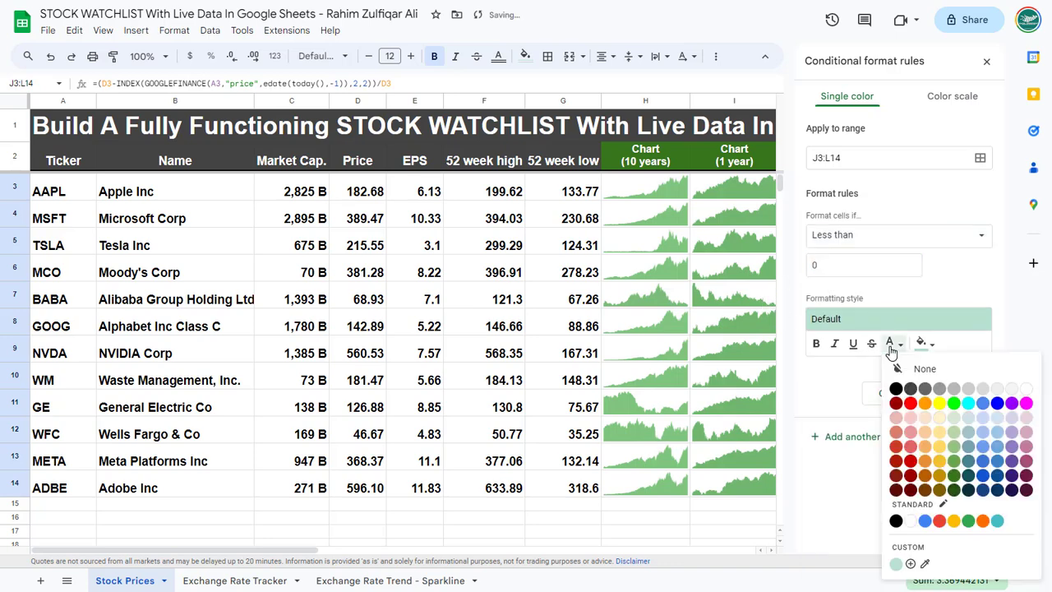
left_click(911, 403)
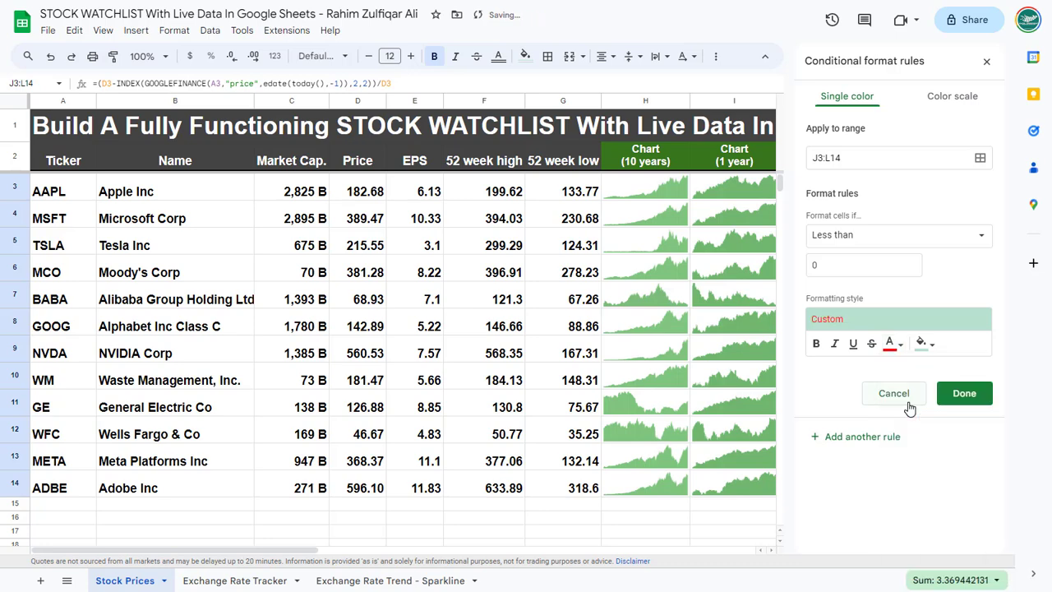
left_click(920, 349)
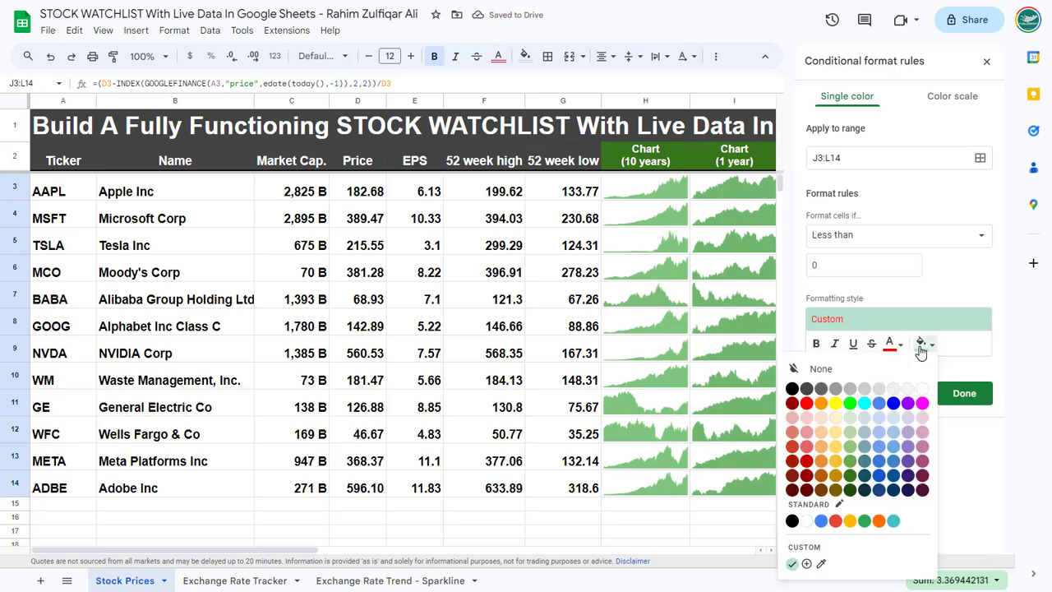
left_click(926, 397)
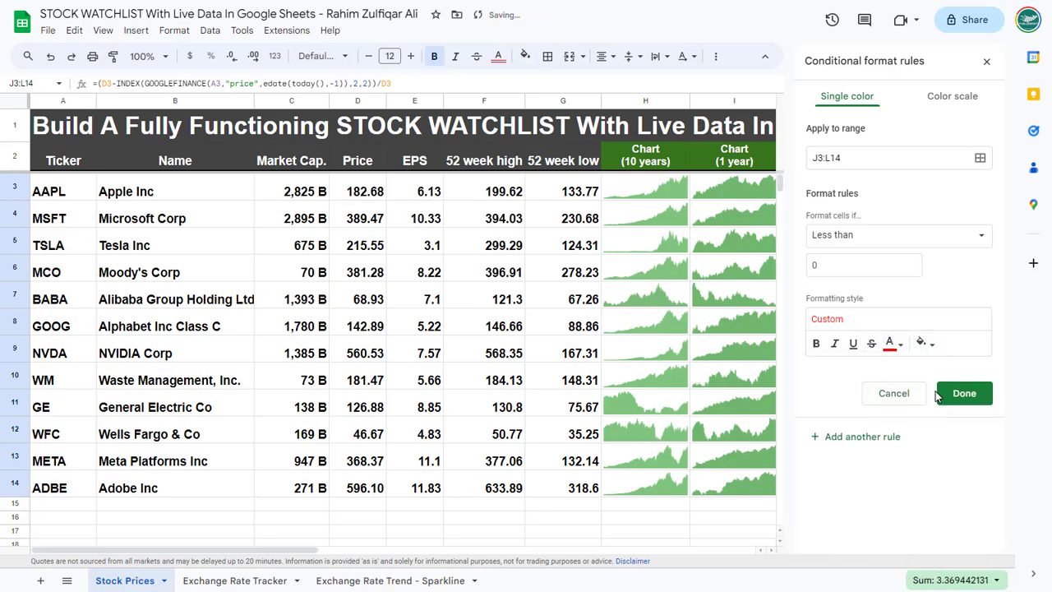
left_click(959, 395)
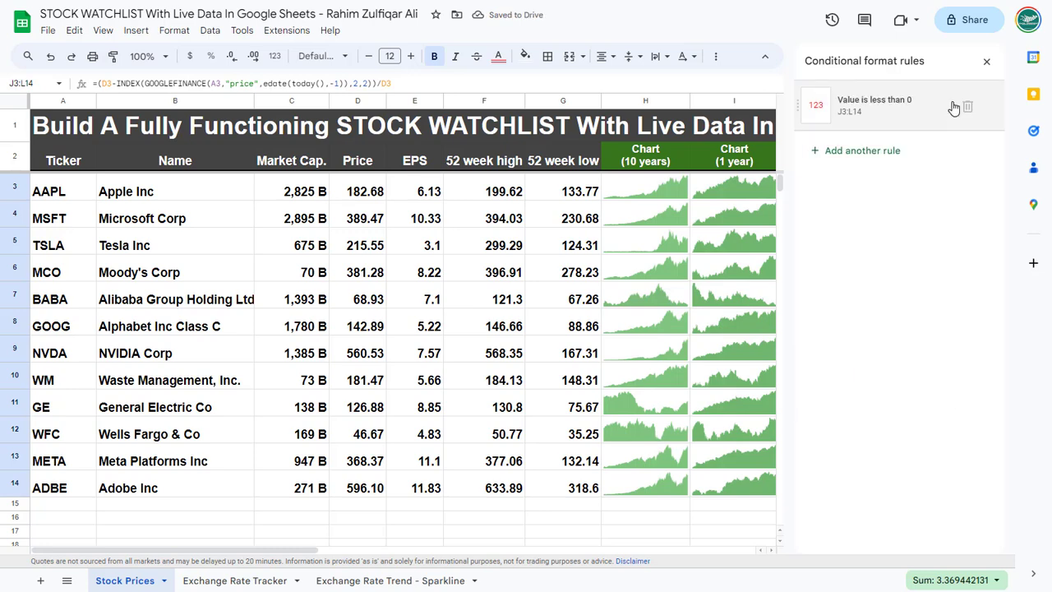
left_click(987, 66)
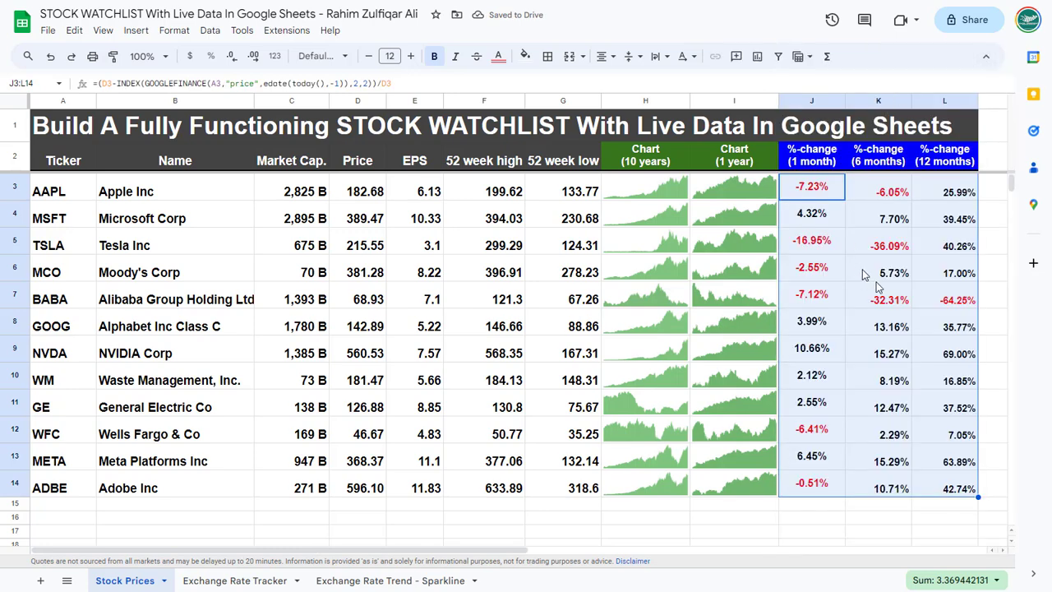
Review how the conditional formatting marks negative values across the 1, 6 and 12 month %-change columns, ending at A15
left_click(890, 301)
key("Down")
key("Down")
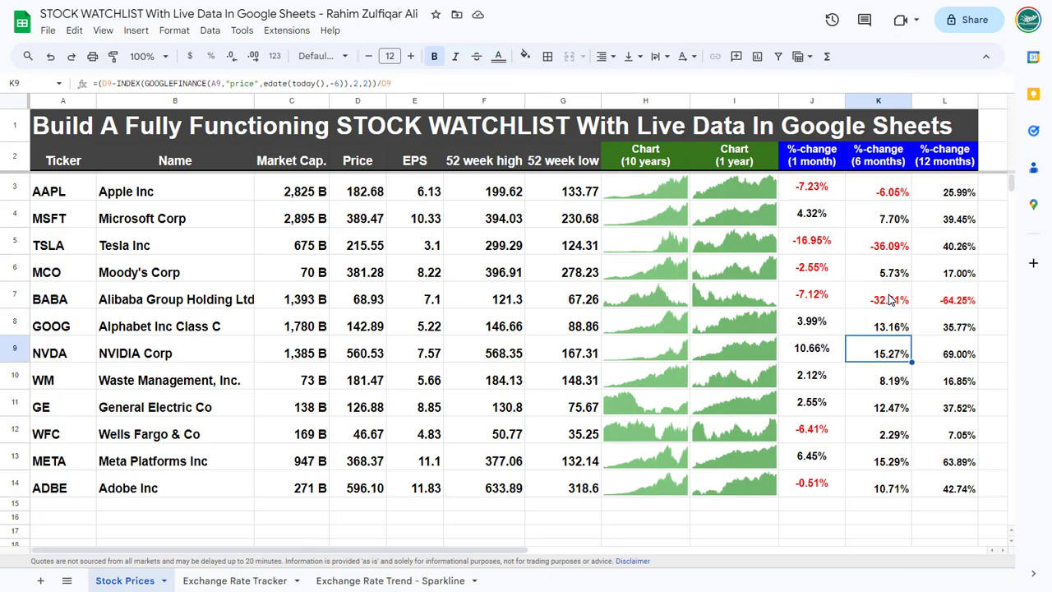
key("Left")
key("Up")
key("Up")
key("Up")
key("Up")
key("Up")
key("Up")
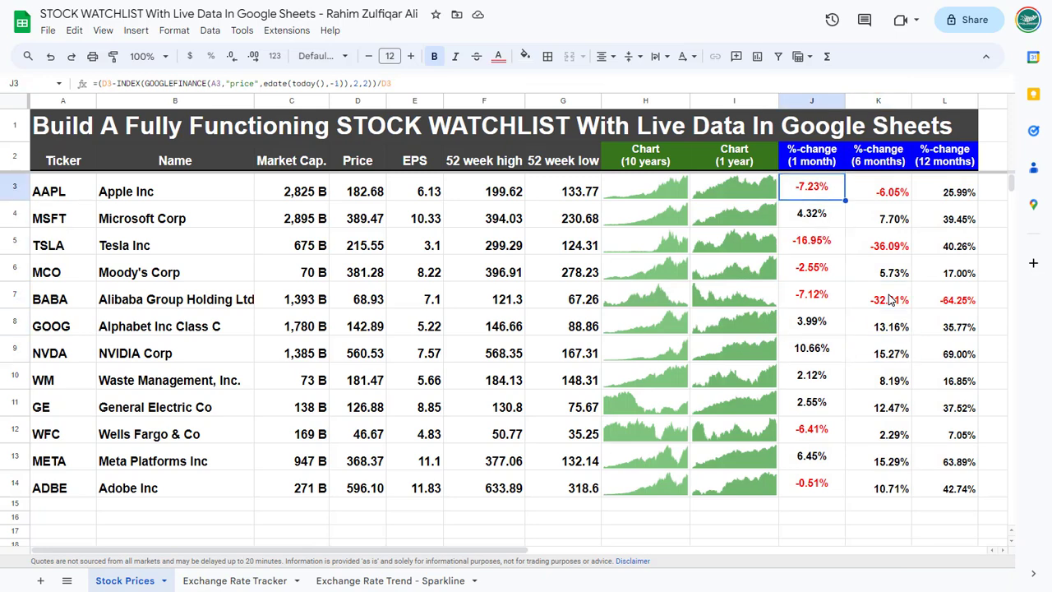
key("Right")
key("Down")
key("Down")
key("Down")
key("Down")
key("Down")
key("Right")
key("Up")
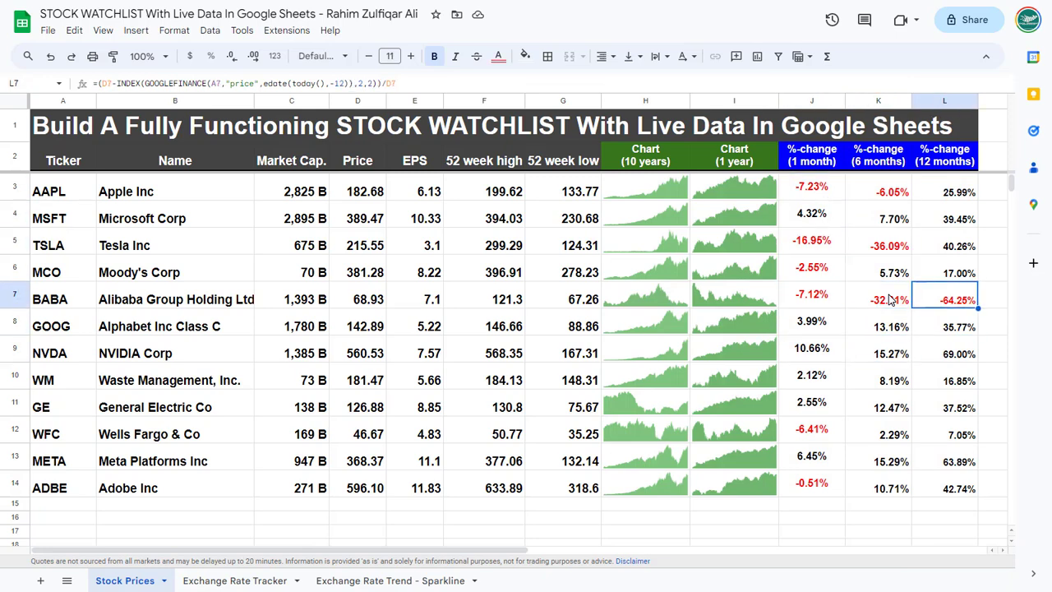
key("Left")
key("Left")
key("Down")
key("Down")
key("Down")
key("Down")
key("Down")
key("Down")
key("Down")
key("Down")
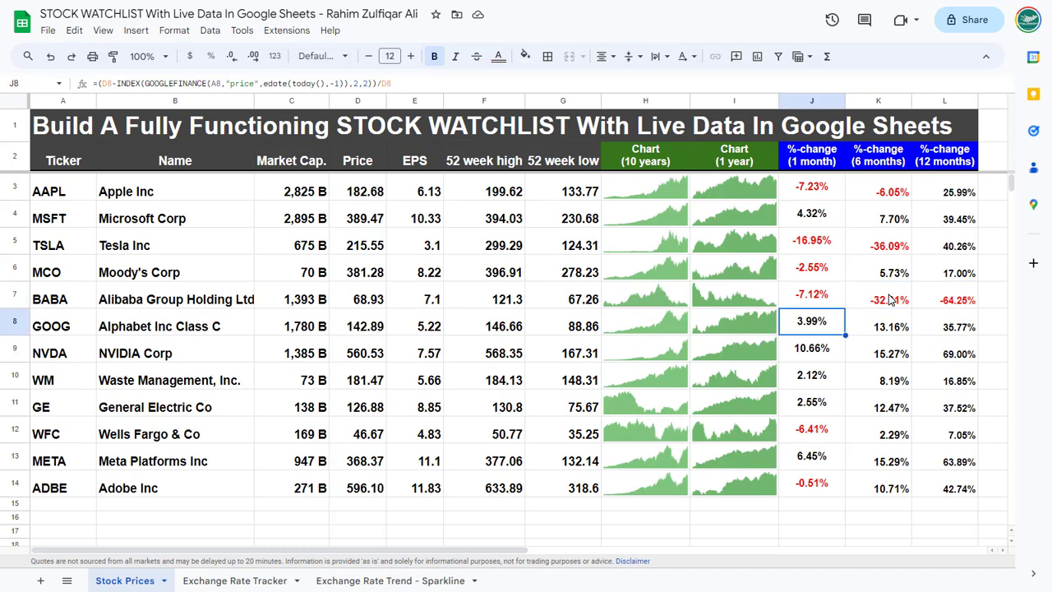
key("Home")
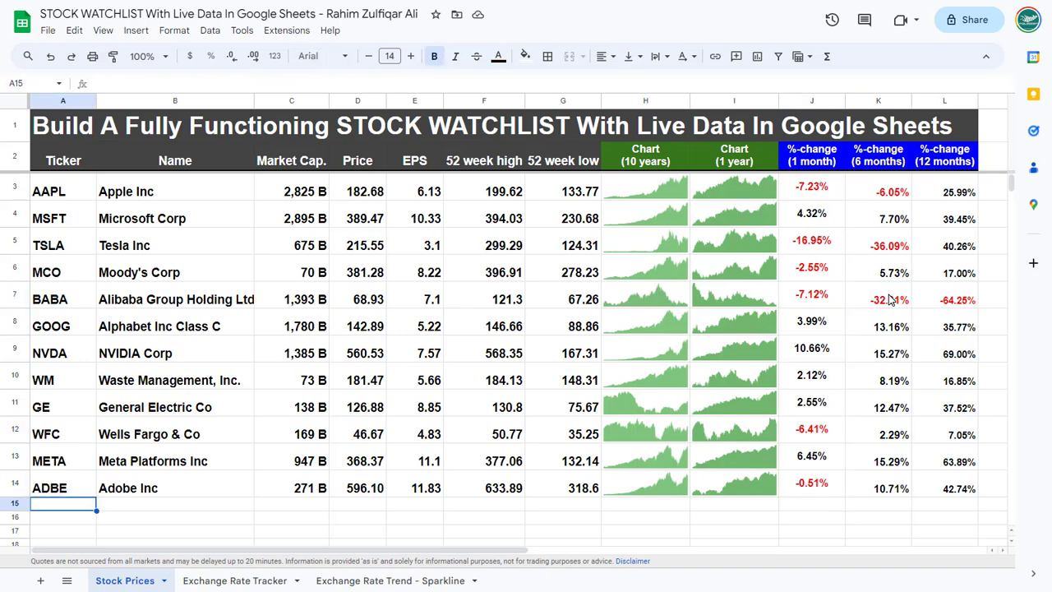
Add the ticker AAPL in A15, directly below ADBE
type("A")
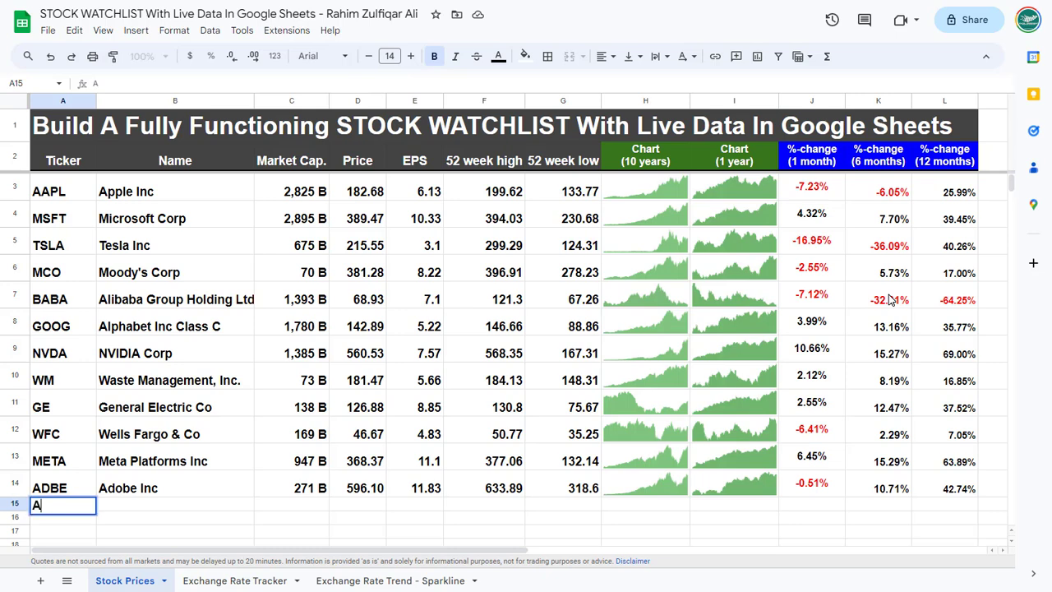
key("Return")
key("Up")
Fill the row 14 formulas, charts and formatting from columns B to L down into row 15
key("Up")
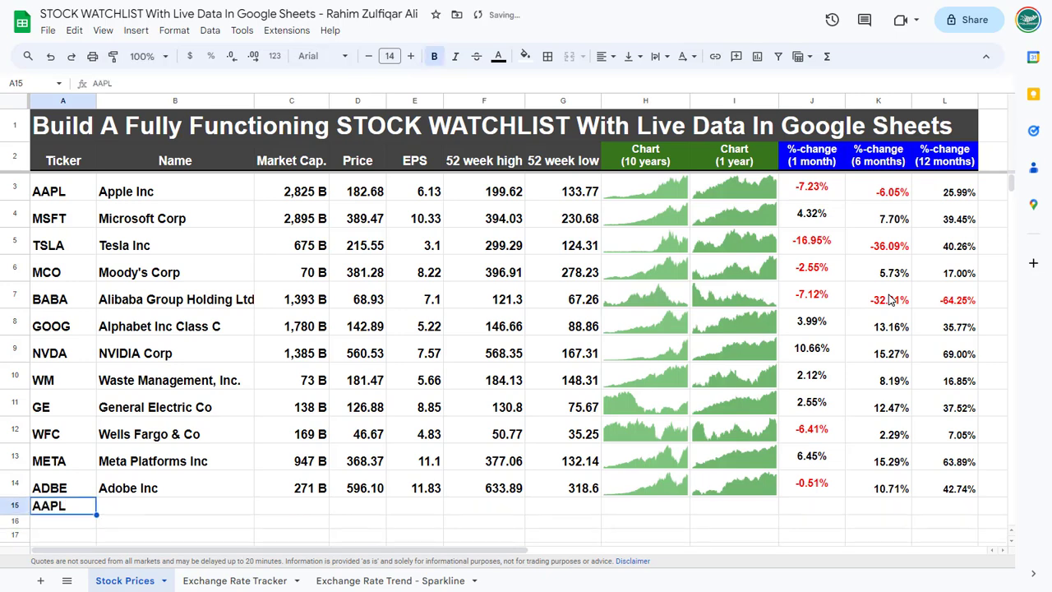
key("Right")
key("shift+Right")
key("shift+Right")
key("shift+Right")
key("shift+Right")
key("shift+Right")
key("shift+Right")
key("shift+Right")
key("shift+Right")
key("shift+Right")
key("shift+Right")
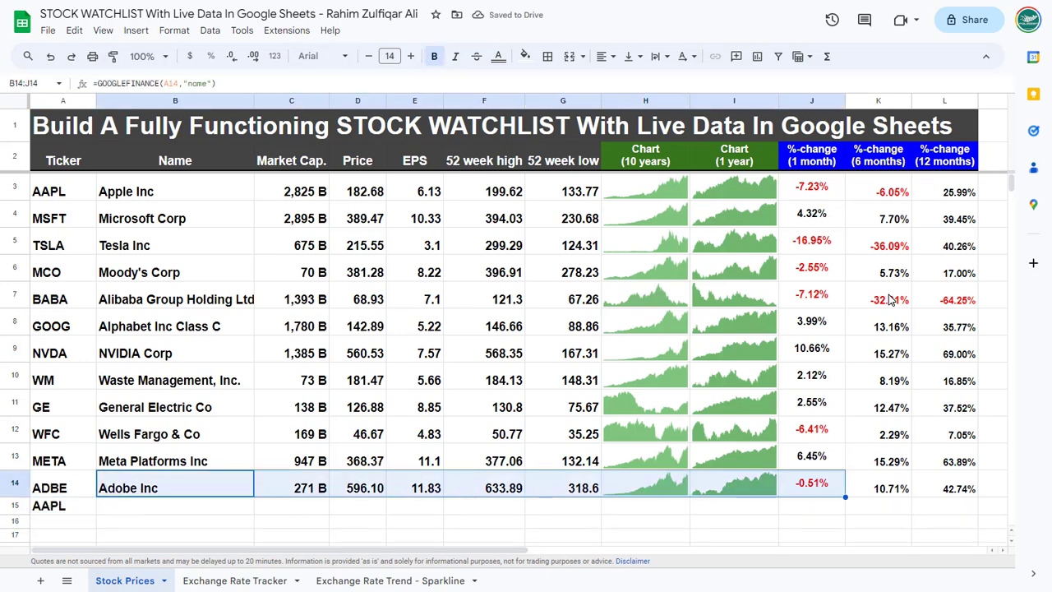
key("shift+Down")
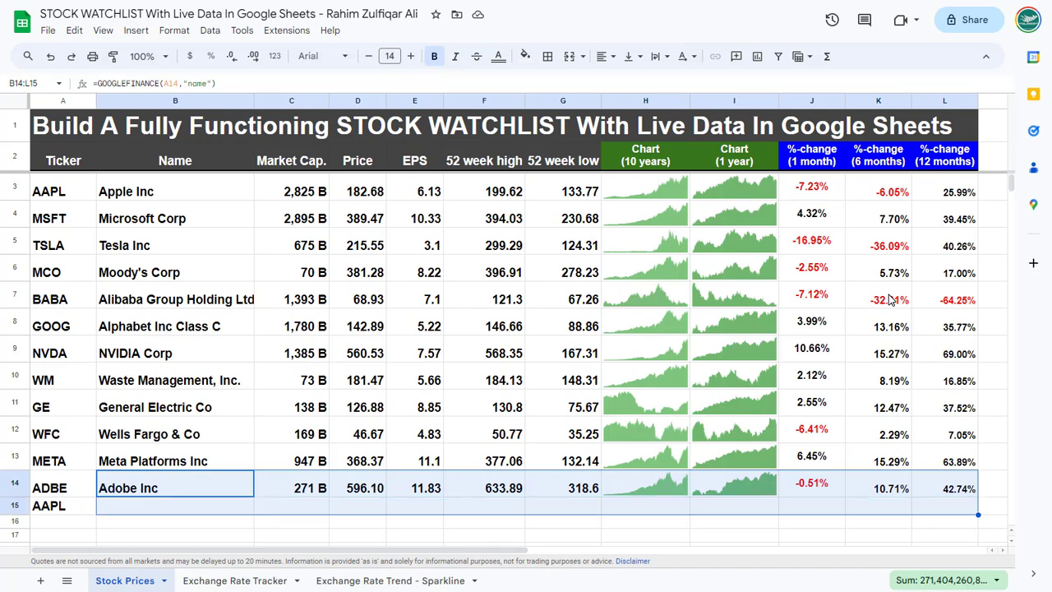
key("ctrl+d")
key("Down")
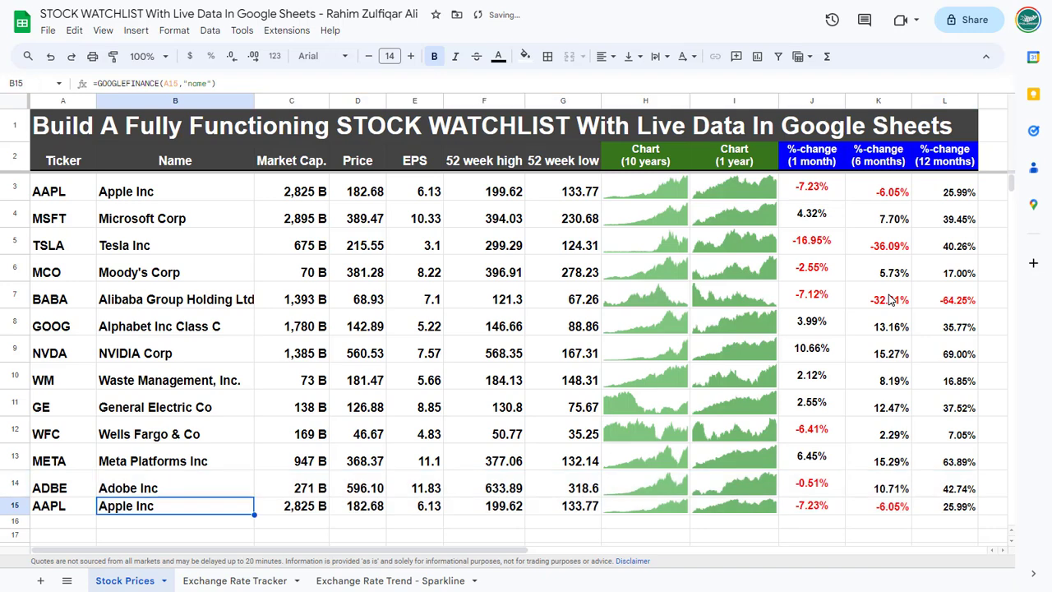
Examine the new AAPL row 15 across its market cap, price, EPS, 52 week, chart and %-change cells
key("Right")
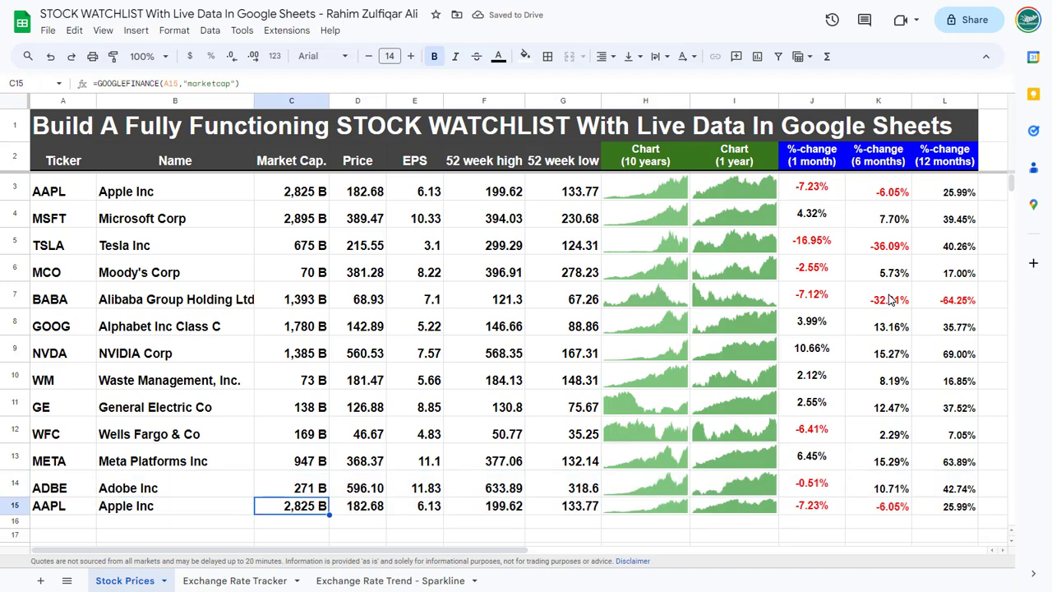
key("Right")
key("Right")
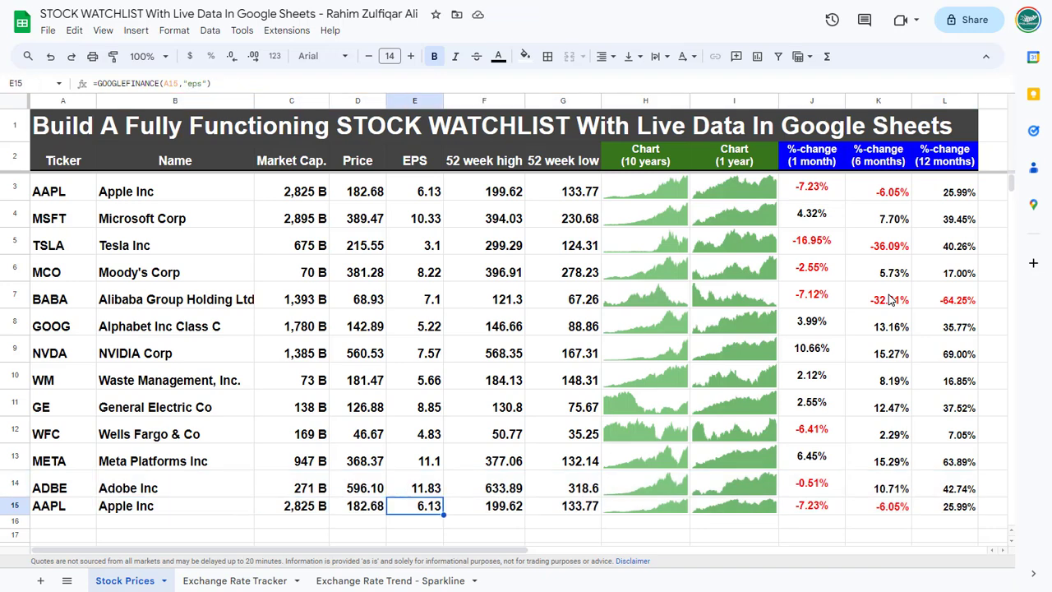
key("Right")
key("Right")
key("Right")
key("Right")
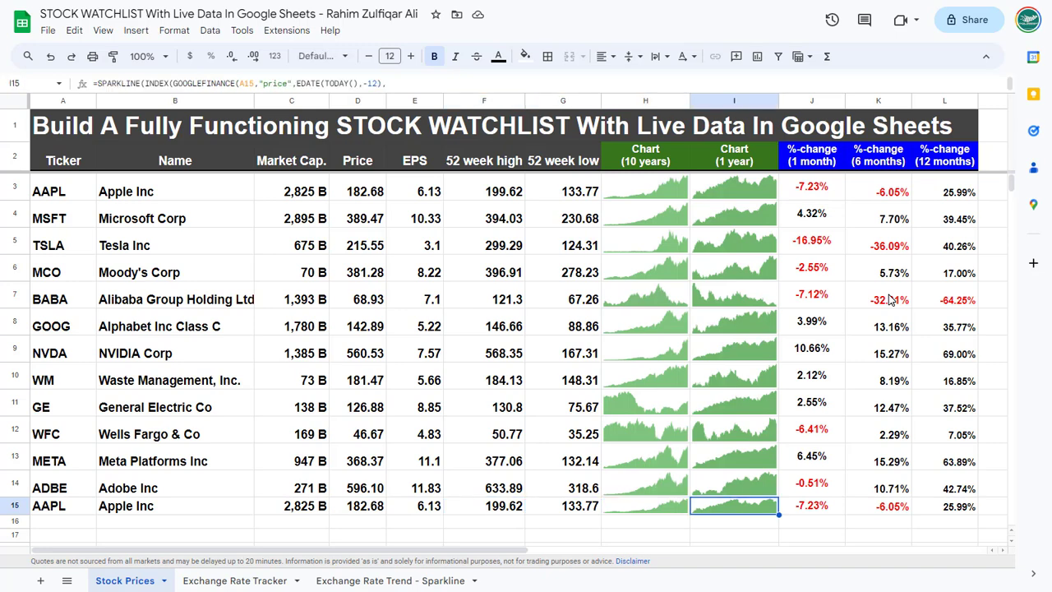
key("Right")
key("Right")
key("Right")
Look over the 1 month %-change column up to the NVDA row, and check that row's charts, %-changes and price, ending at D9
key("Left")
key("Left")
key("Up")
key("Up")
key("Up")
key("Up")
key("Up")
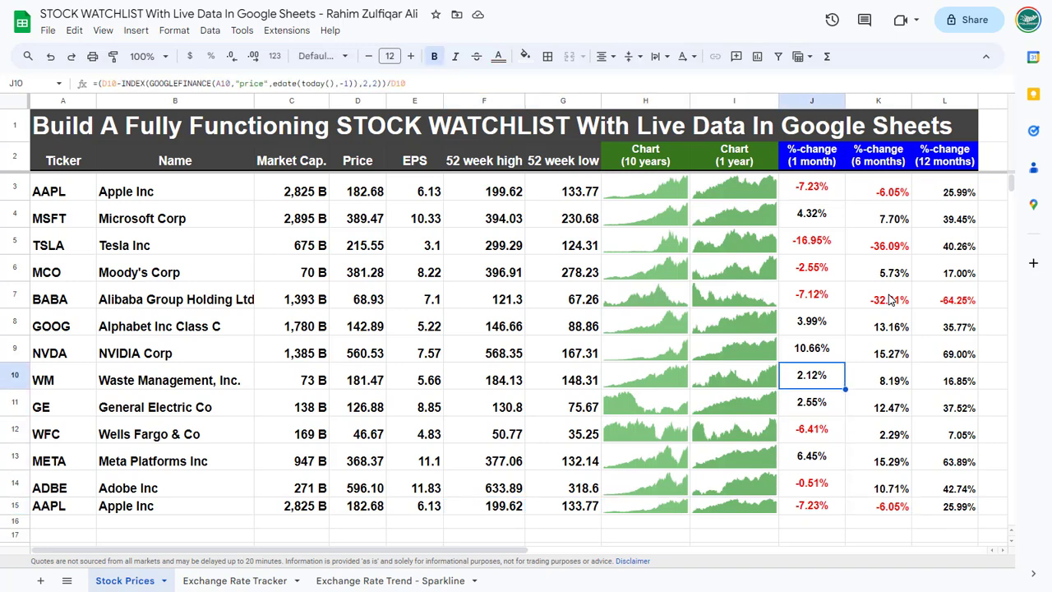
key("Up")
key("Left")
key("Left")
key("Right")
key("Right")
key("Right")
key("Right")
key("Left")
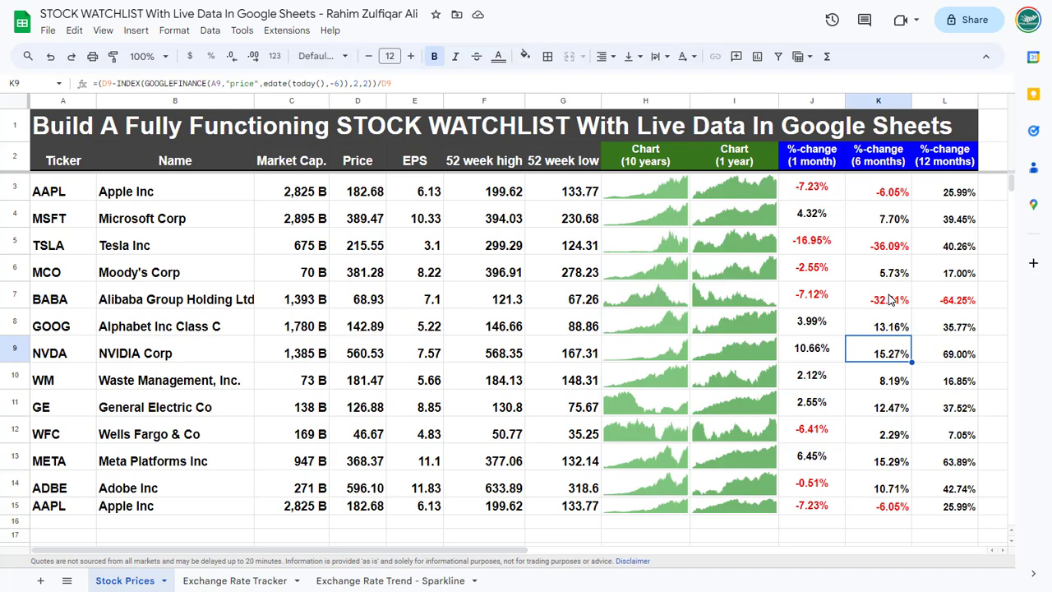
key("Left")
key("Left")
key("Home")
key("Right")
key("Right")
key("Right")
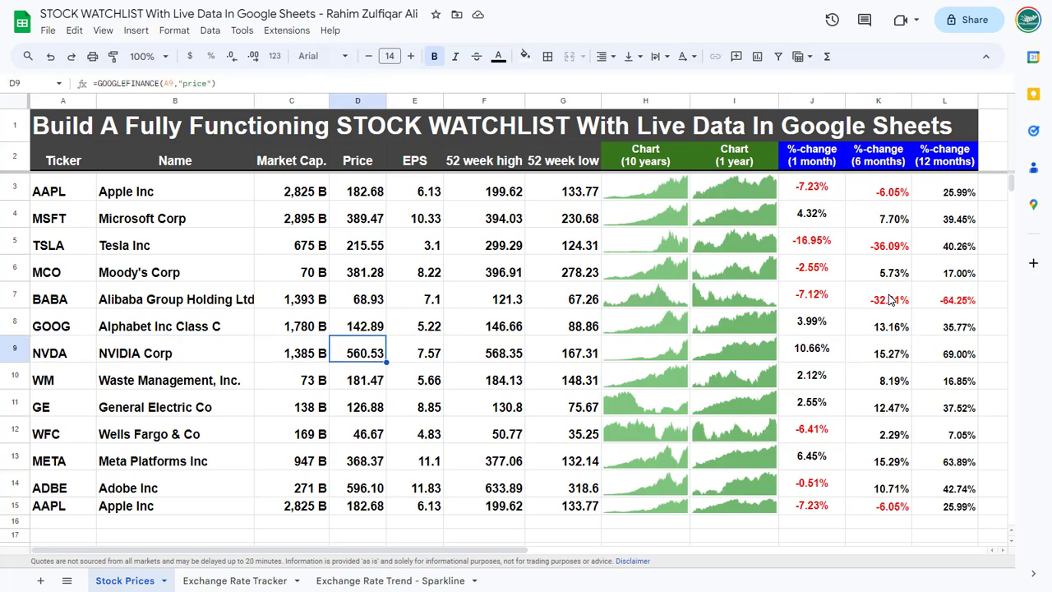